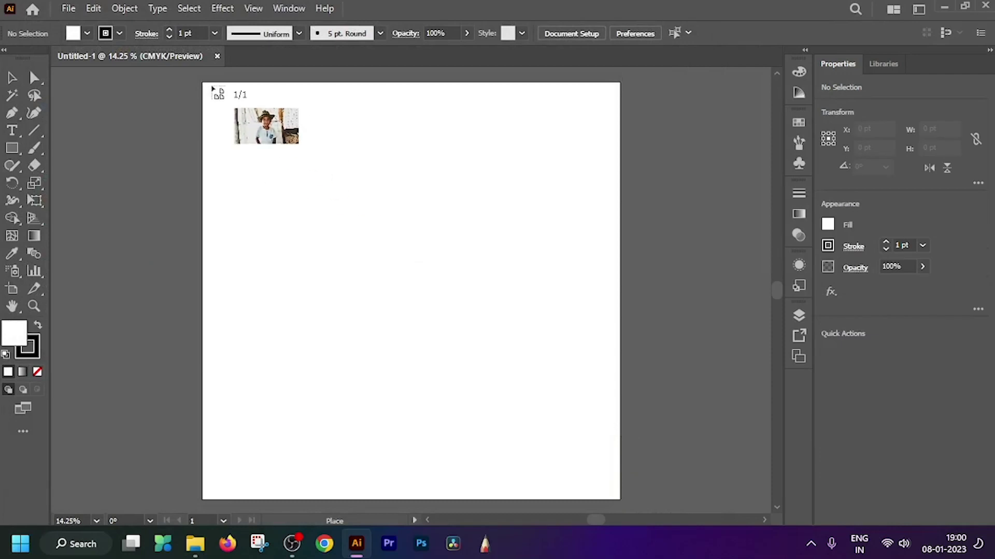
Place the photo of the boy in the straw hat onto the new document's artboard.
left_click_drag(212, 89, 619, 321)
Enlarge and reposition the boy's photo so it covers the artboard.
scroll(420, 260, "down", 2)
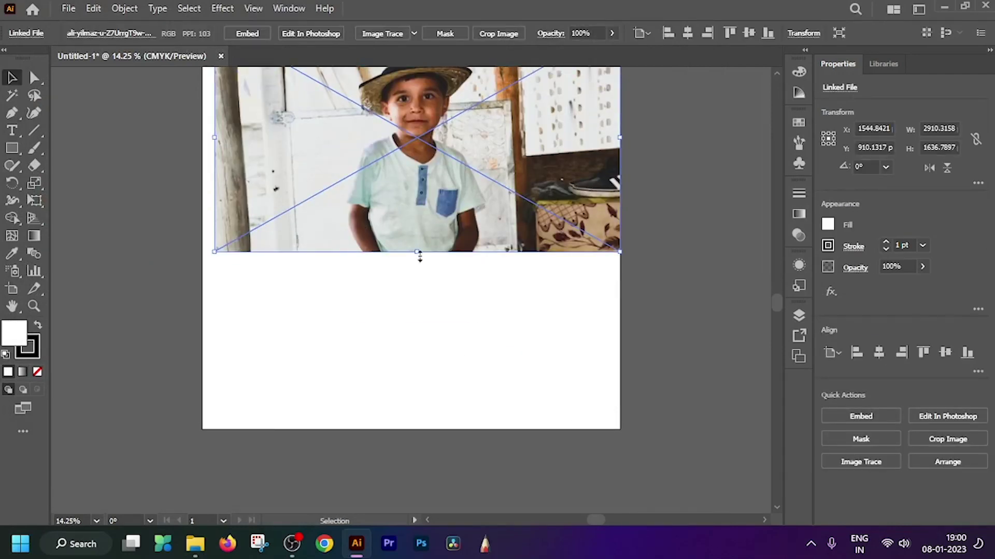
left_click_drag(420, 252, 449, 482)
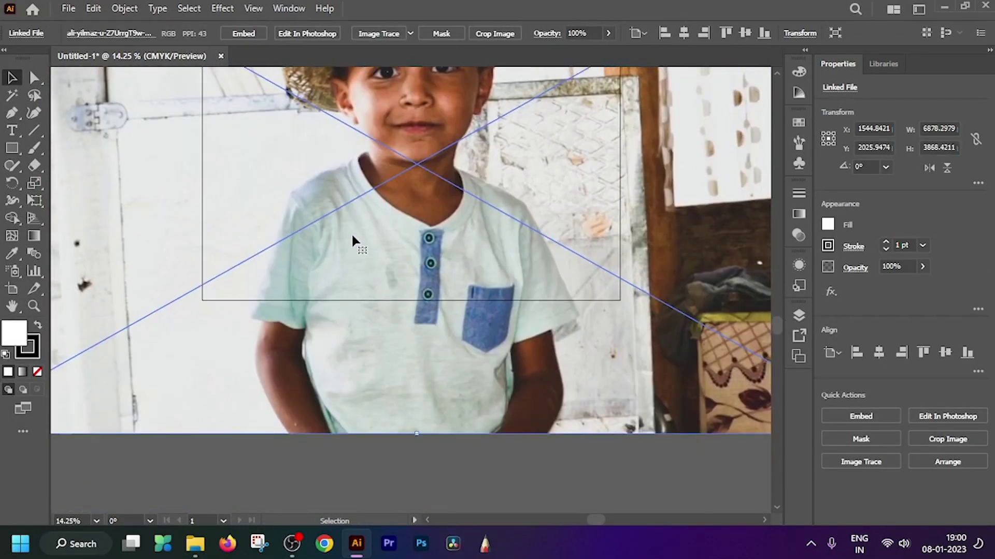
scroll(357, 227, "down", 2)
scroll(357, 226, "up", 2)
left_click_drag(372, 153, 375, 126)
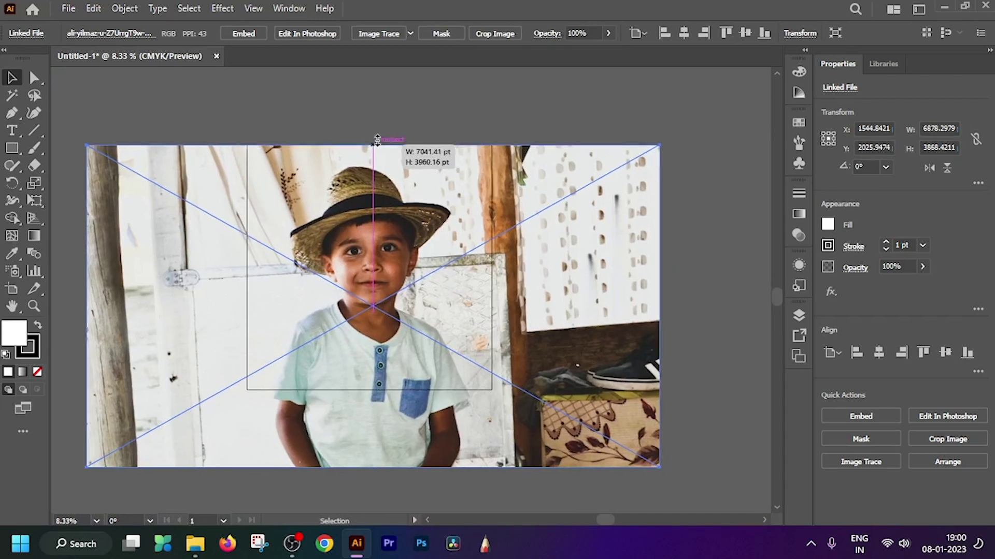
left_click_drag(389, 223, 422, 259)
Lock Layer 1, add a new Layer 2 for tracing, and set the fill to None.
left_click(799, 316)
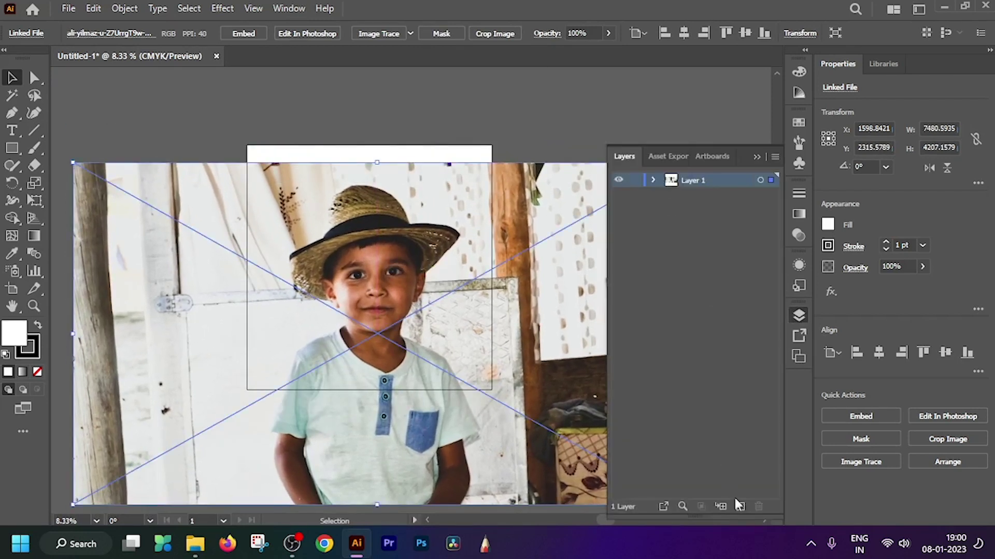
left_click(634, 179)
left_click(740, 506)
scroll(378, 269, "up", 2)
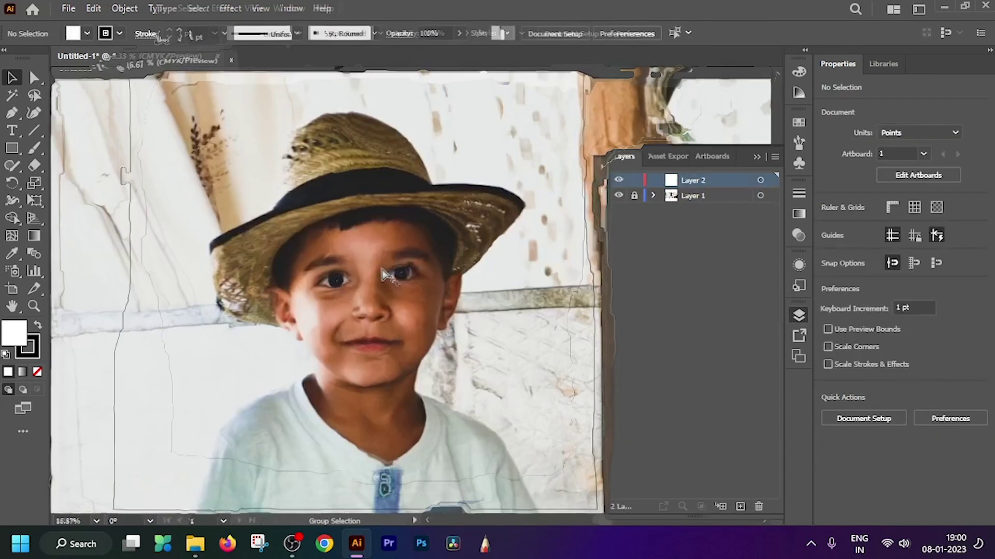
scroll(380, 268, "right", 2)
scroll(311, 311, "up", 2)
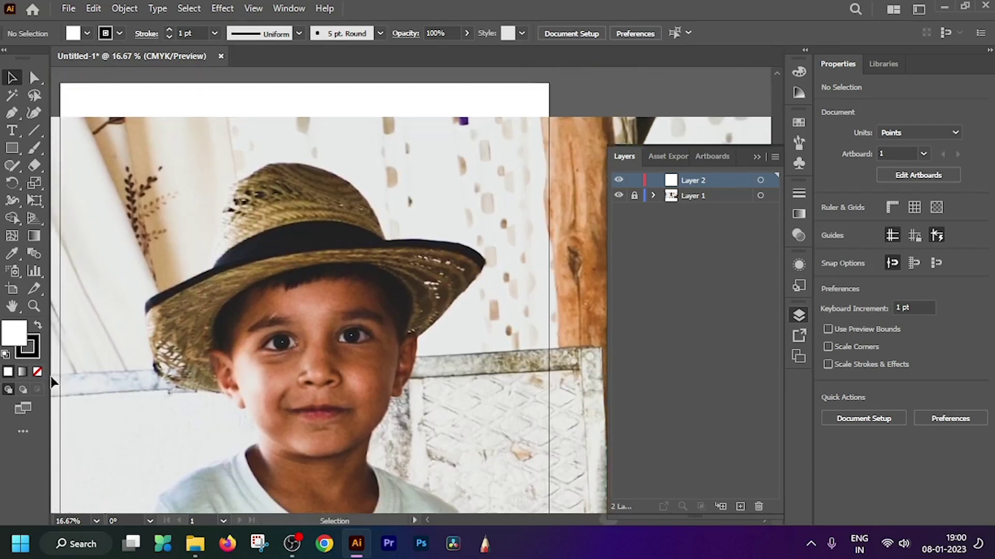
left_click(38, 326)
left_click(37, 372)
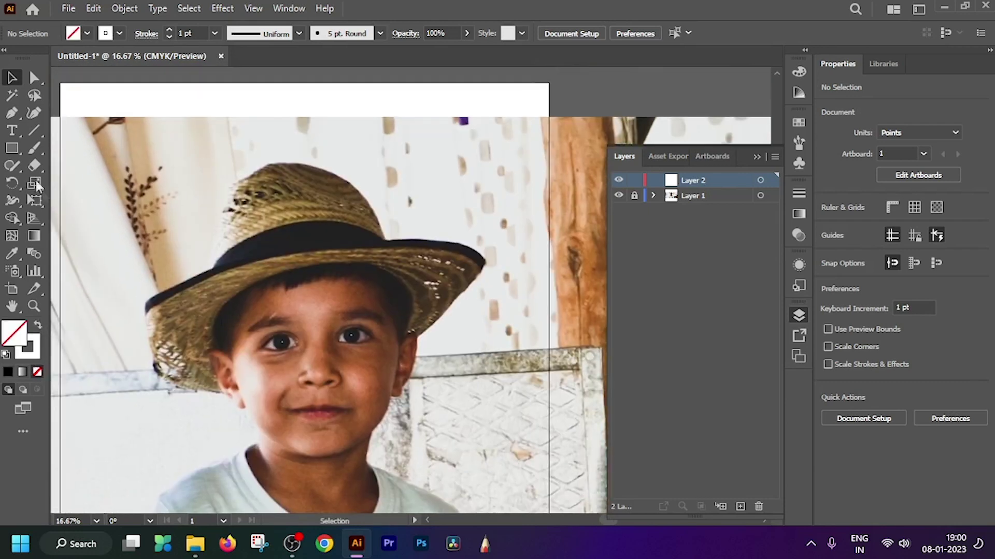
With the Pen tool, start the hat outline at its inner edge and curve along the brim to the ear.
left_click(11, 113)
scroll(253, 367, "down", 3)
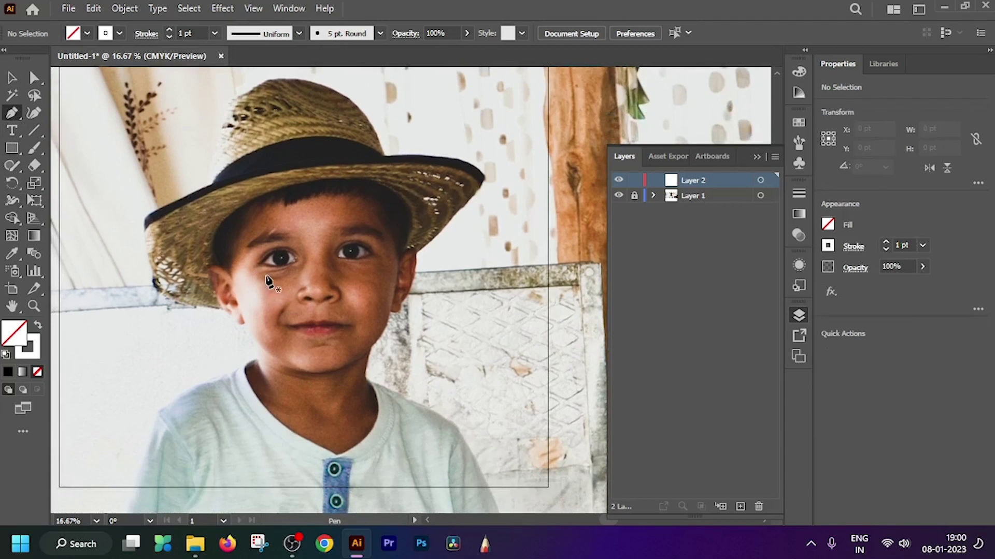
scroll(223, 272, "up", 3)
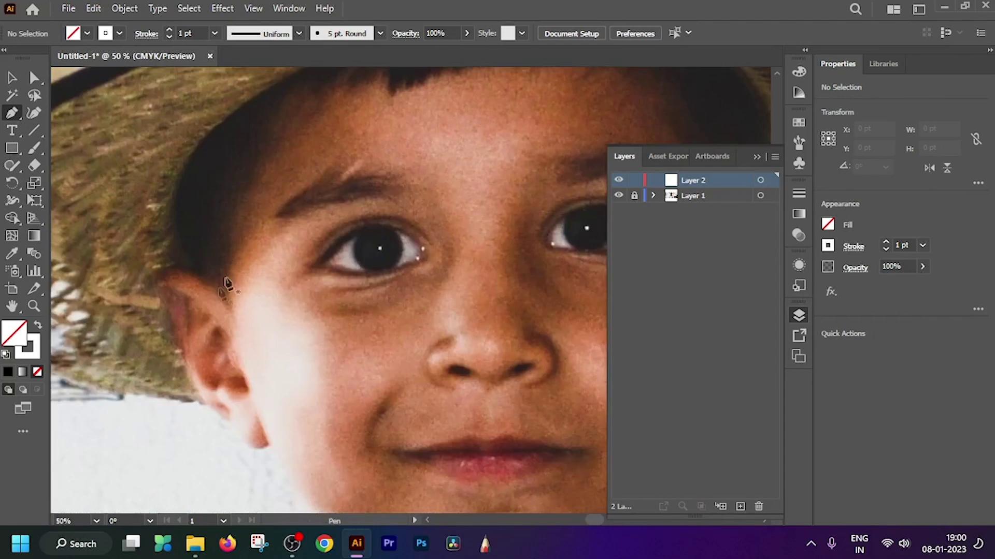
scroll(204, 278, "up", 1)
scroll(200, 275, "up", 1)
left_click(124, 481)
left_click_drag(124, 225, 207, 127)
scroll(207, 127, "up", 3)
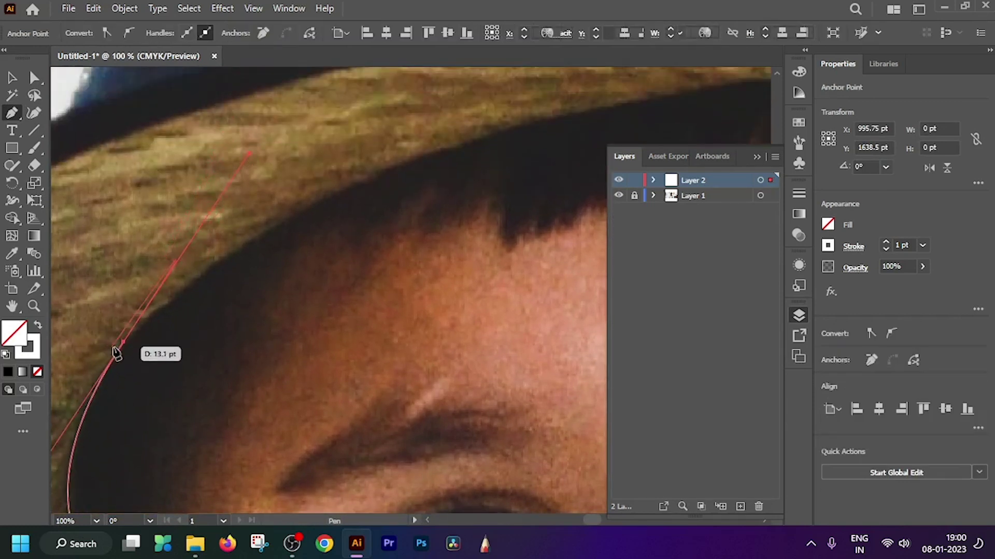
scroll(180, 349, "down", 3)
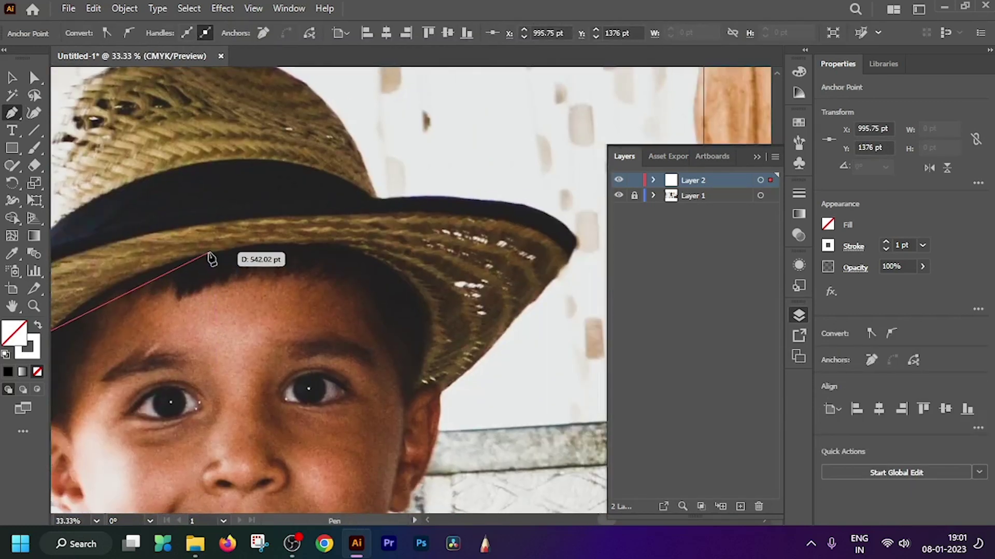
mouse_move(419, 299)
left_mouse_down()
mouse_move(438, 303)
mouse_move(464, 357)
left_mouse_up()
scroll(460, 368, "up", 2)
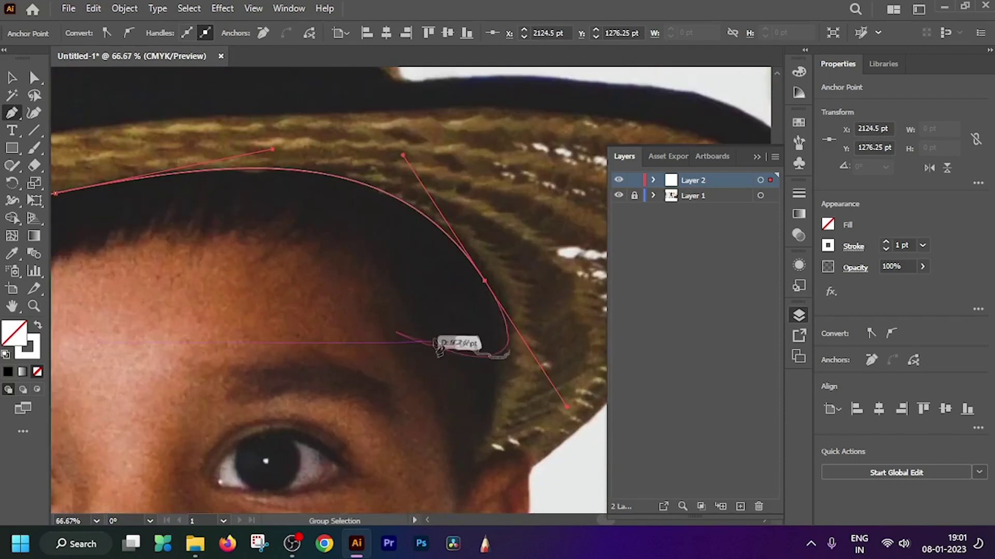
left_click(343, 394)
scroll(373, 421, "up", 4)
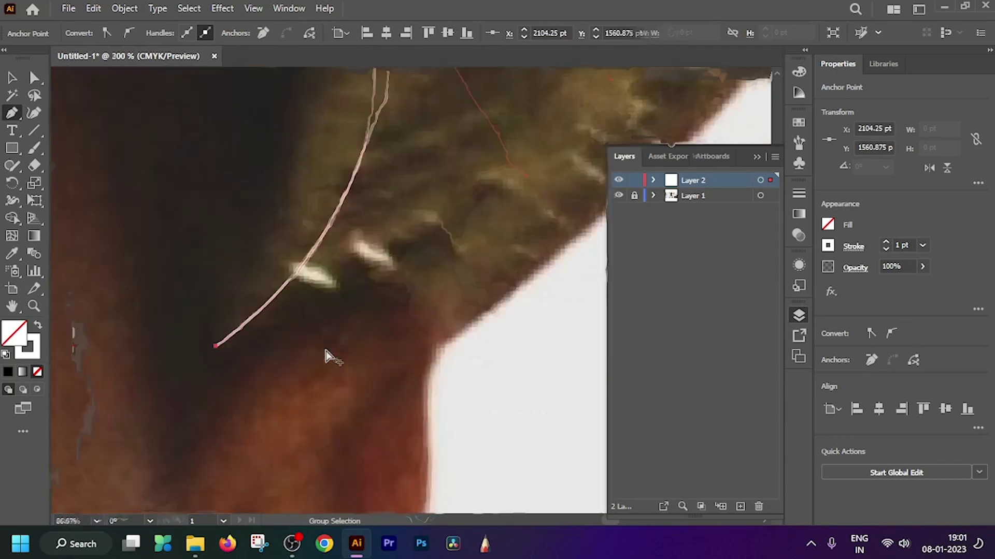
left_click_drag(452, 305, 544, 375)
left_click_drag(451, 305, 451, 378)
left_click_drag(436, 412, 437, 409)
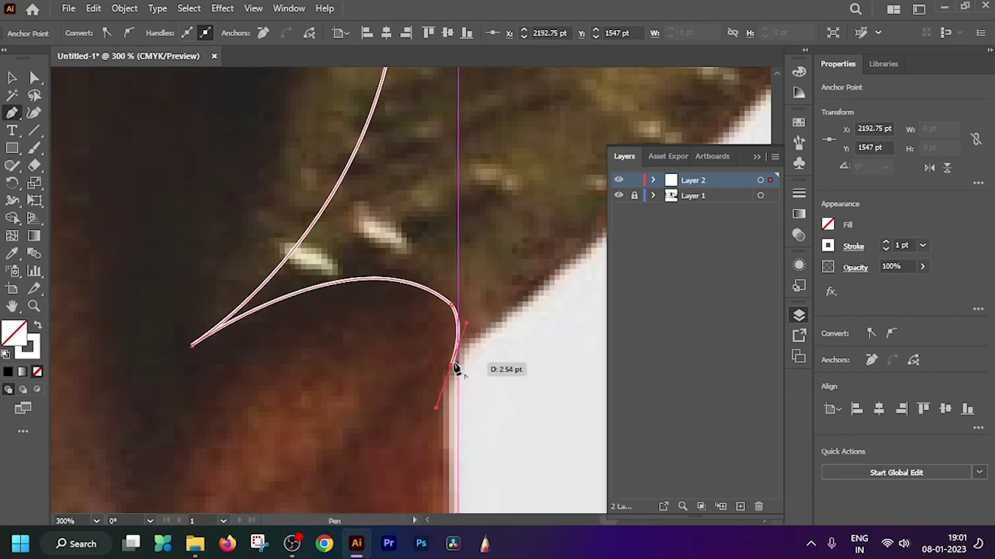
Continue the outline around the brim's right tip, along the top of the brim and the crown edge.
scroll(455, 368, "down", 2)
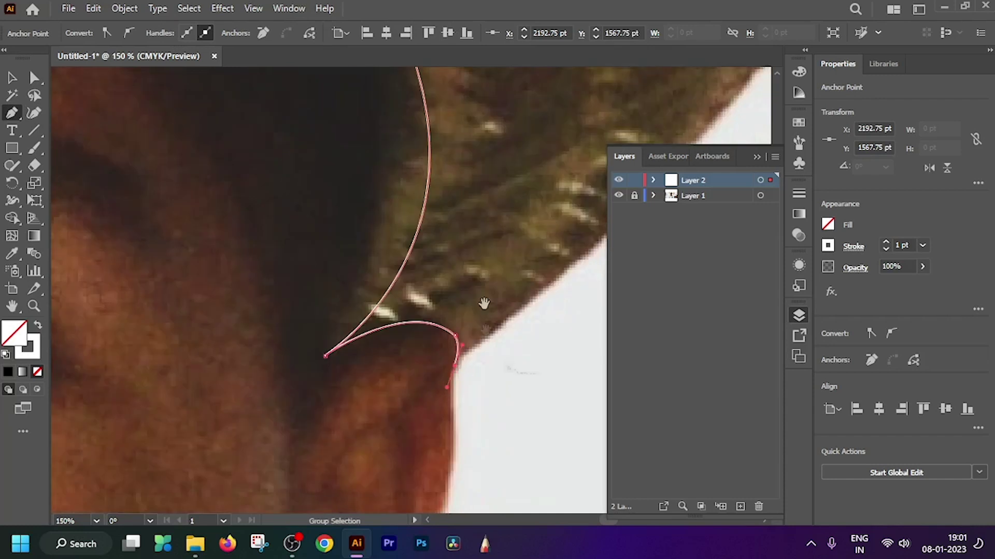
scroll(363, 414, "down", 1)
scroll(333, 328, "down", 2)
scroll(333, 328, "up", 1)
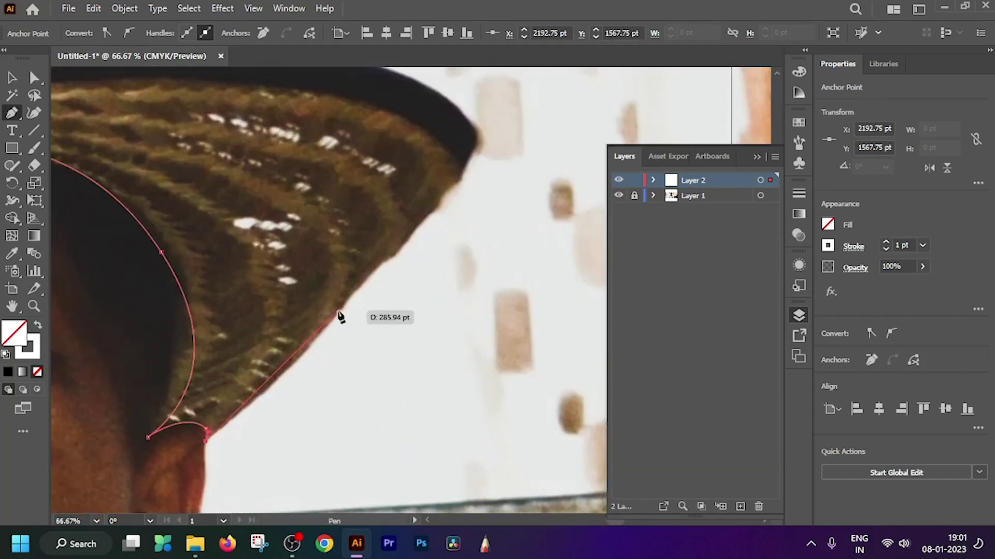
scroll(400, 259, "down", 2)
left_click_drag(450, 172, 457, 127)
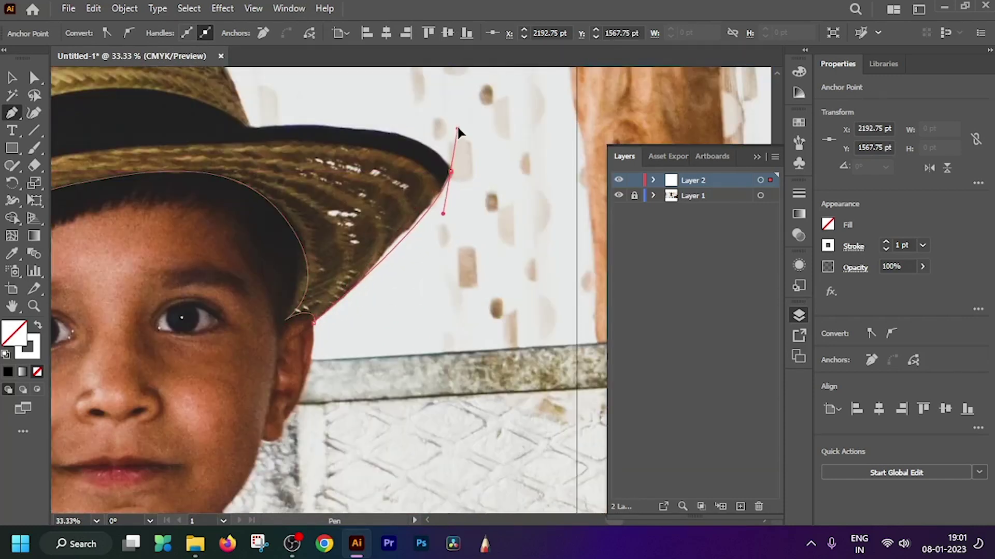
left_click(254, 130)
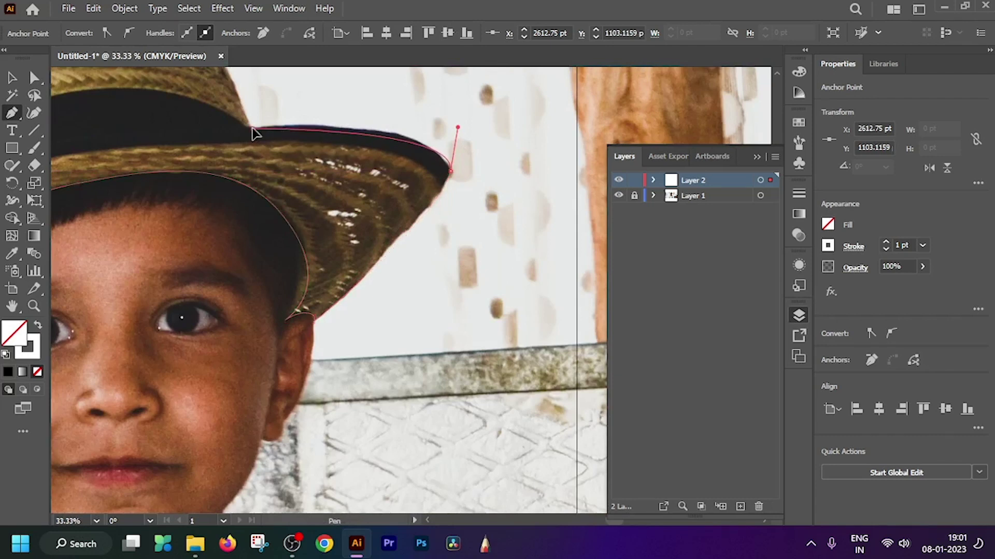
scroll(322, 328, "up", 4)
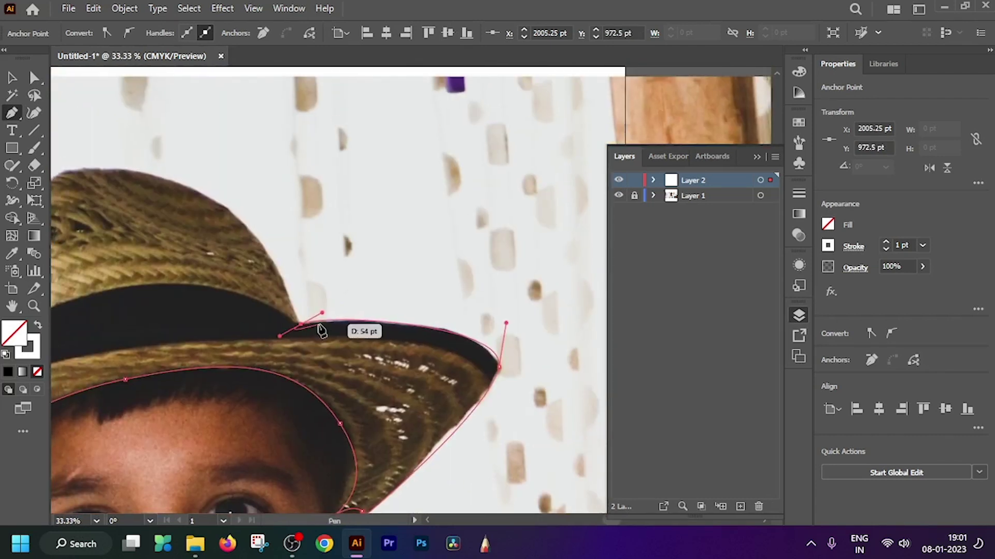
scroll(304, 329, "left", 2)
scroll(236, 253, "up", 1)
left_click_drag(245, 224, 98, 195)
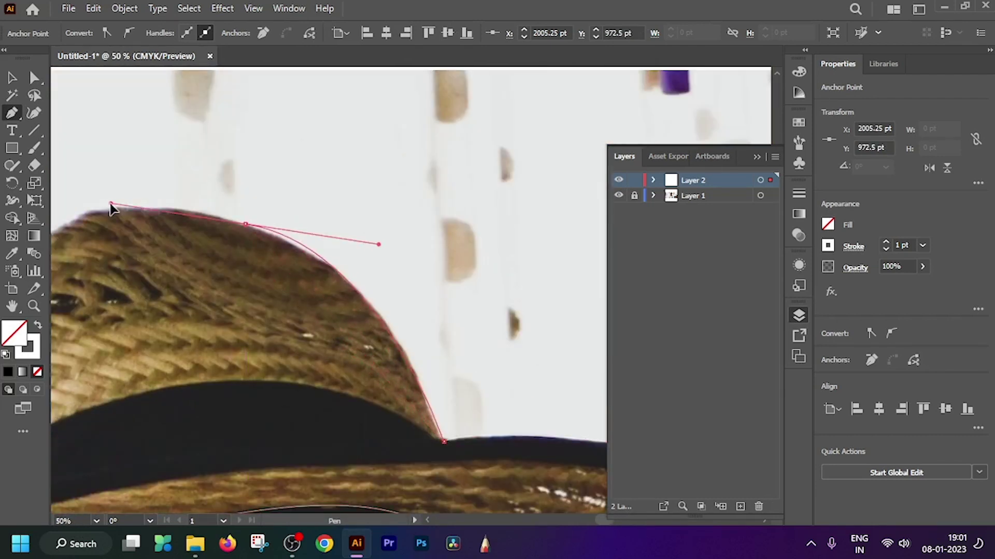
scroll(277, 228, "left", 4)
left_click_drag(289, 216, 269, 227)
left_click_drag(214, 241, 173, 238)
scroll(216, 247, "down", 2)
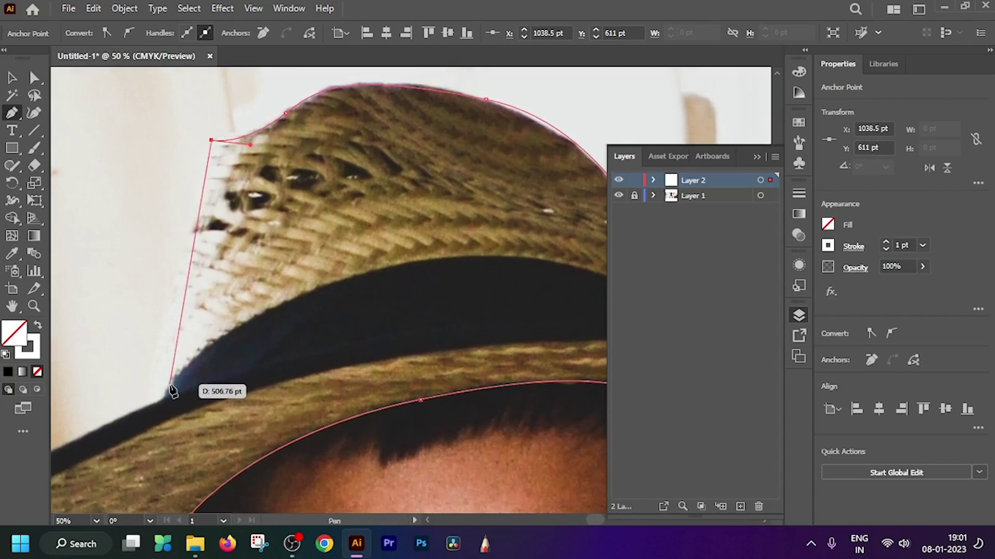
Trace the crown's left side, the brim's left edge and underside, then close the hat path.
left_click_drag(172, 391, 196, 451)
scroll(196, 452, "up", 3)
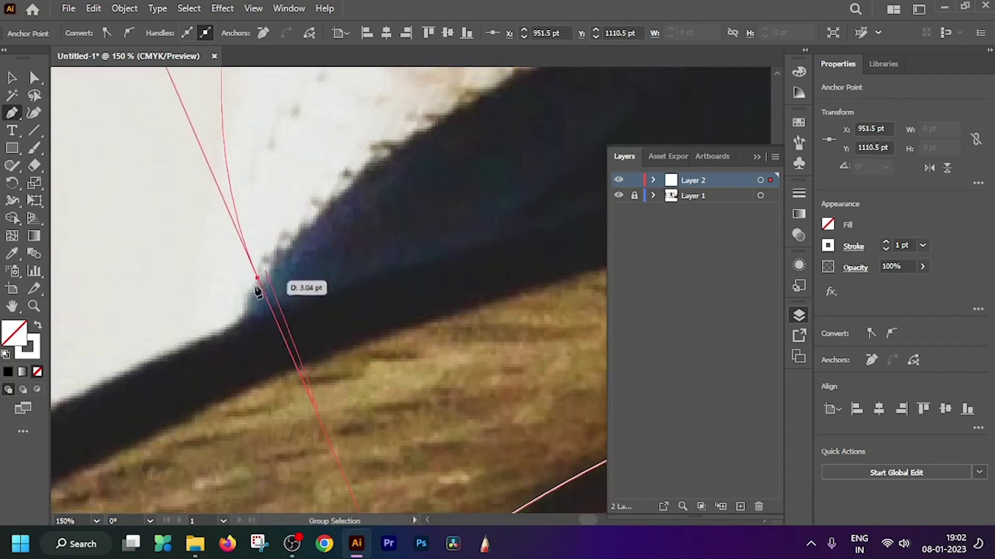
left_click_drag(244, 328, 239, 341)
scroll(240, 325, "down", 3)
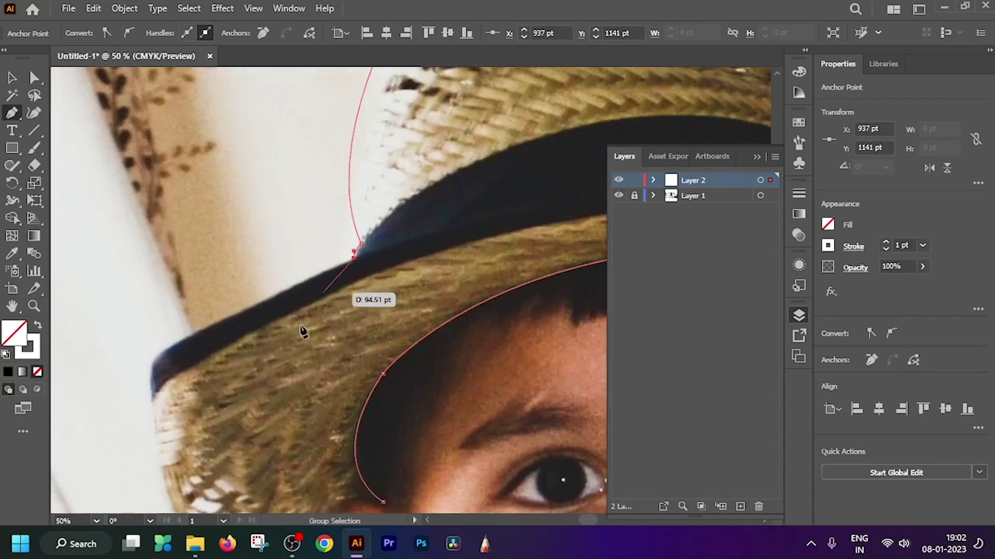
scroll(348, 312, "down", 1)
left_click_drag(291, 356, 289, 400)
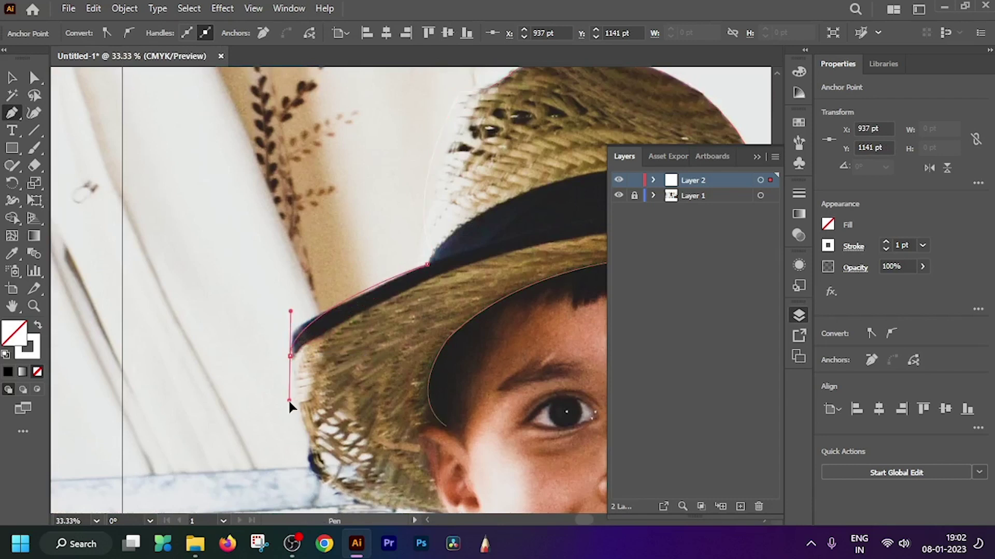
scroll(303, 396, "down", 3)
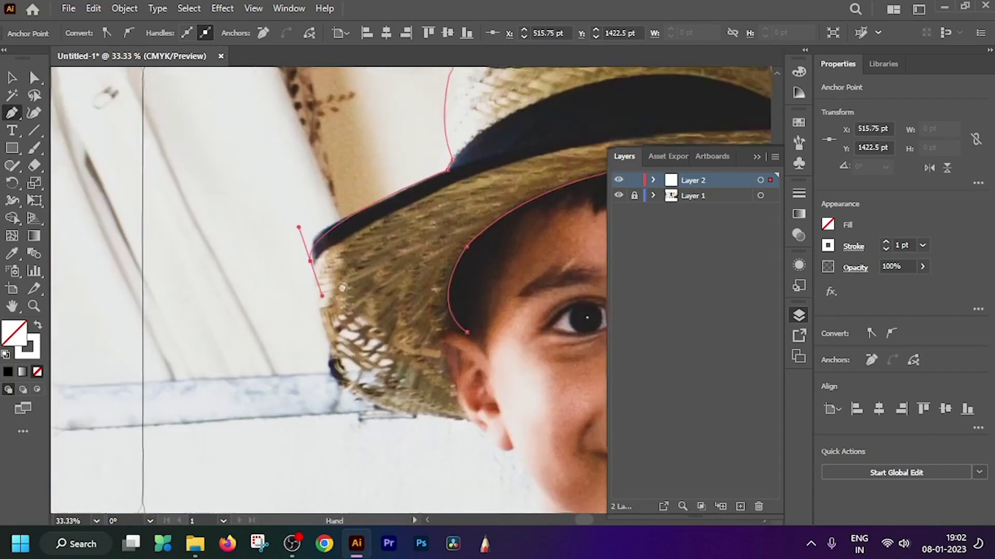
scroll(321, 363, "down", 1)
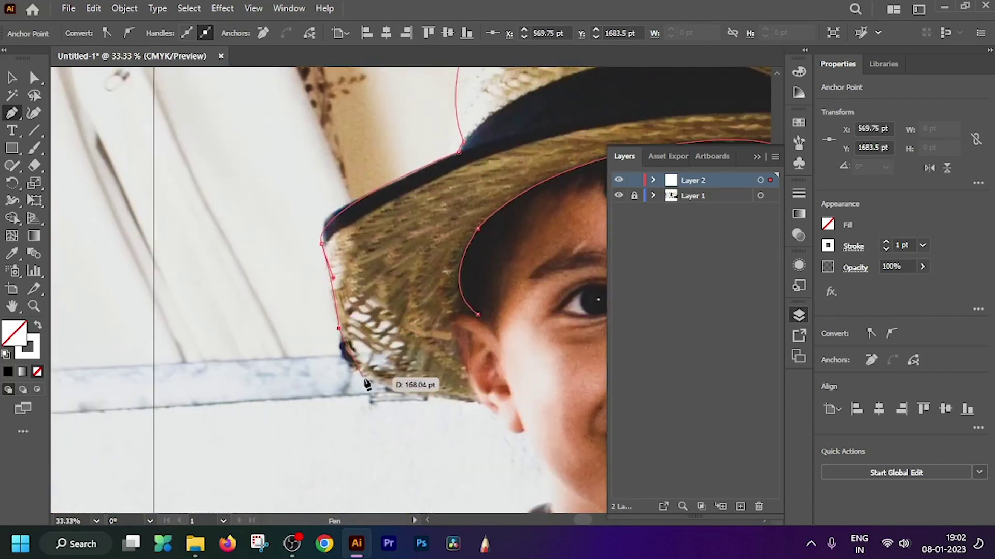
scroll(477, 412, "up", 3)
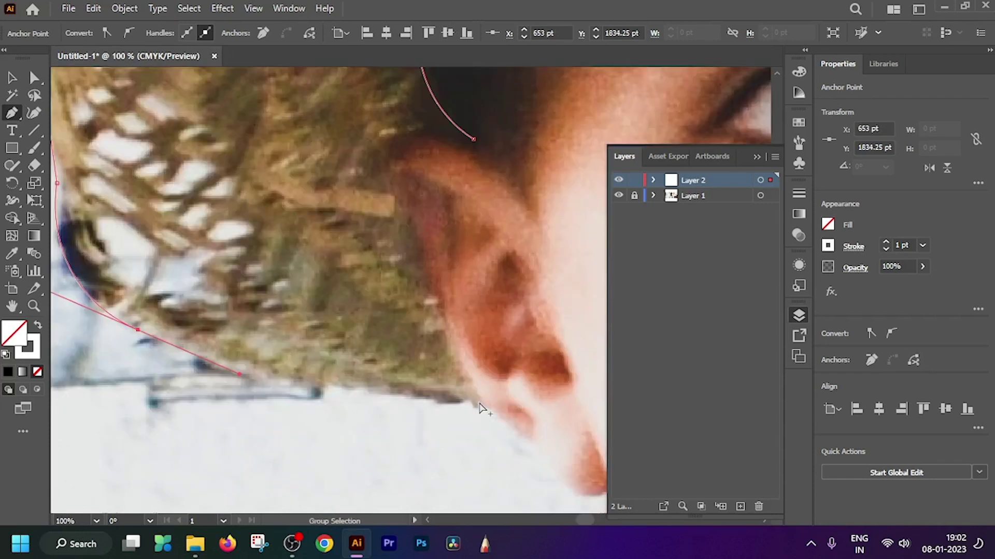
left_click_drag(474, 402, 511, 390)
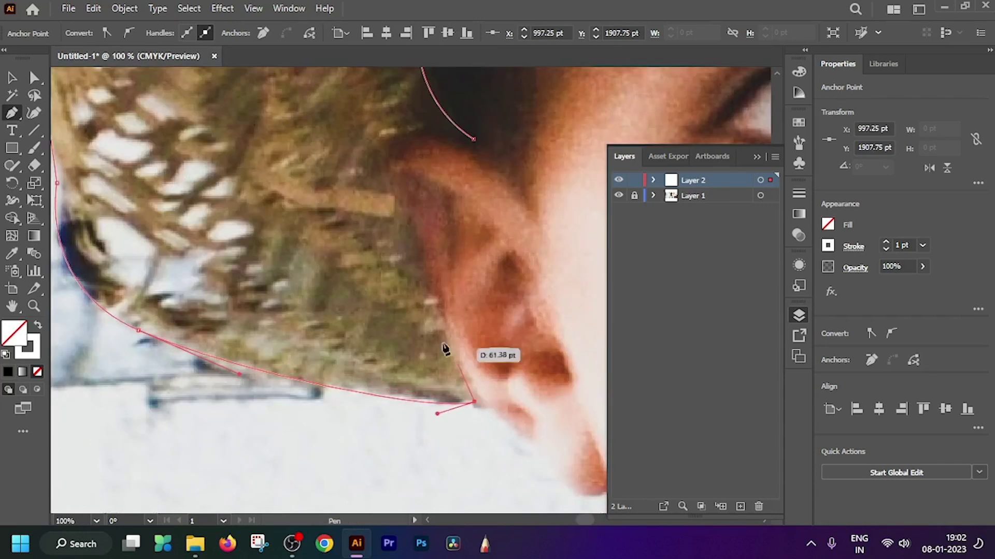
left_click_drag(422, 275, 431, 212)
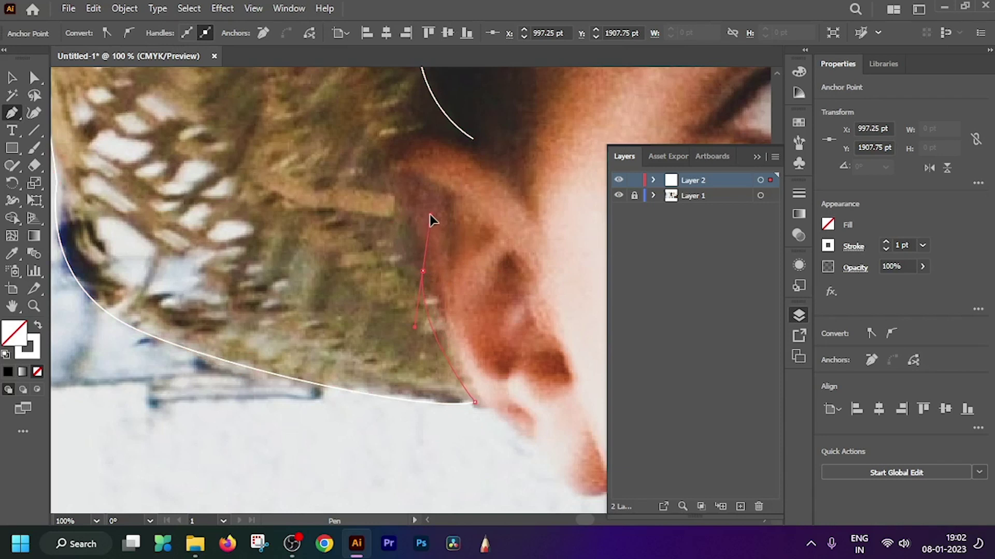
left_click_drag(393, 196, 353, 154)
left_click(473, 139)
Fill the closed hat shape with brown sampled from the photo.
scroll(414, 310, "down", 3)
scroll(408, 319, "up", 3)
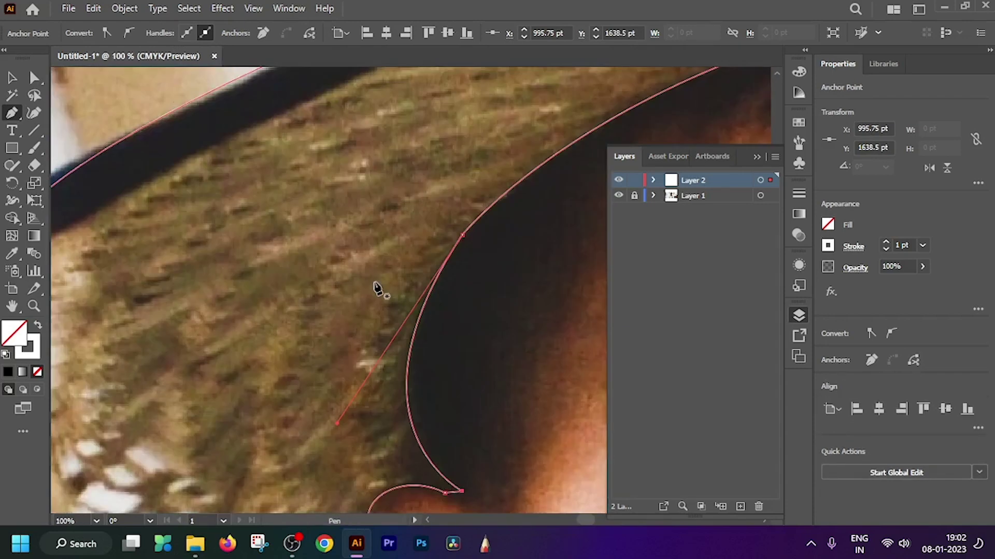
key("i")
left_click(348, 224)
Replace the brown hat fill with a lighter tan straw colour sampled from the photo.
scroll(392, 206, "down", 5)
scroll(391, 206, "up", 1)
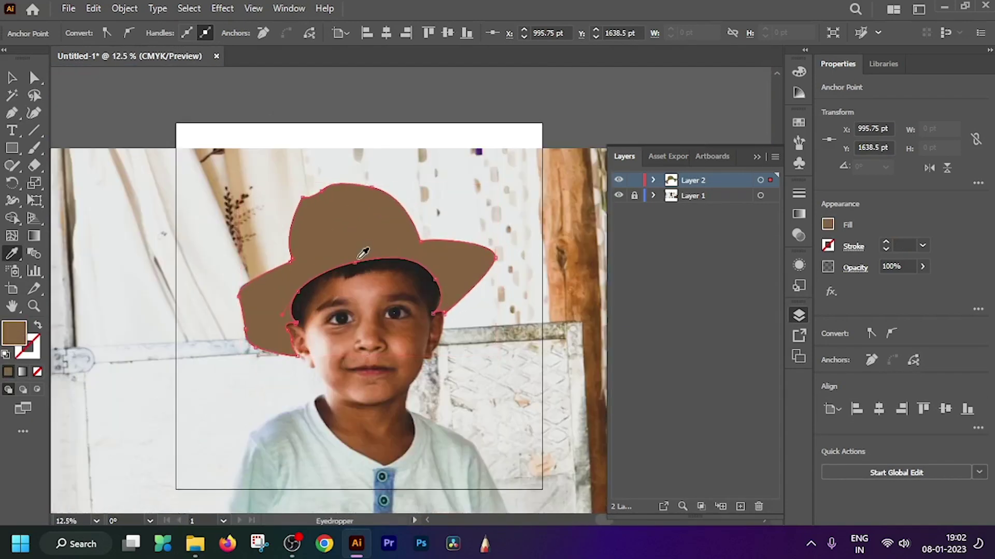
key("ctrl+z")
scroll(296, 195, "up", 3)
scroll(328, 233, "up", 2)
left_click(316, 214)
scroll(329, 244, "down", 2)
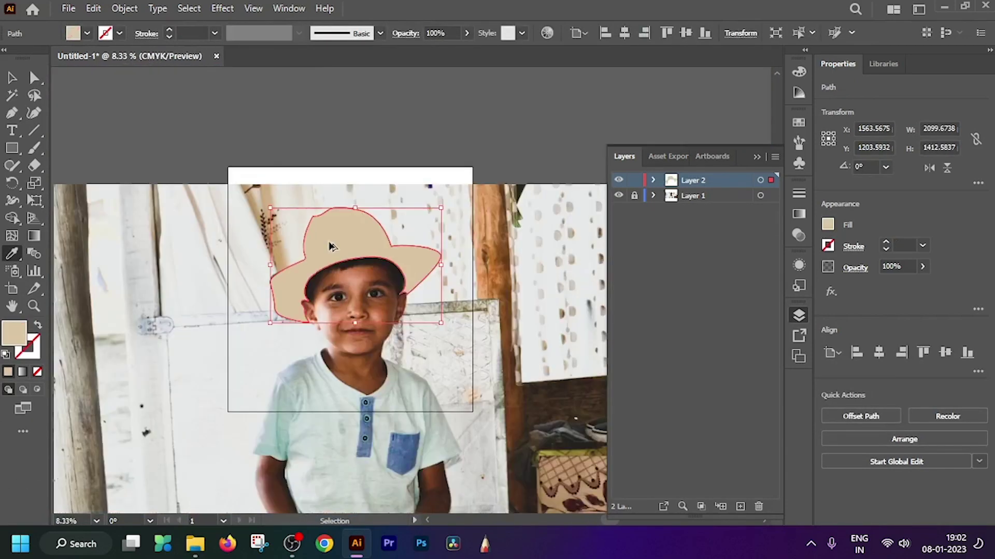
scroll(328, 244, "up", 1)
key("ctrl+z")
left_click(382, 178)
Smooth the upper-left crown curve with Direct Selection, then turn the hat into a tan outline with no fill.
key("a")
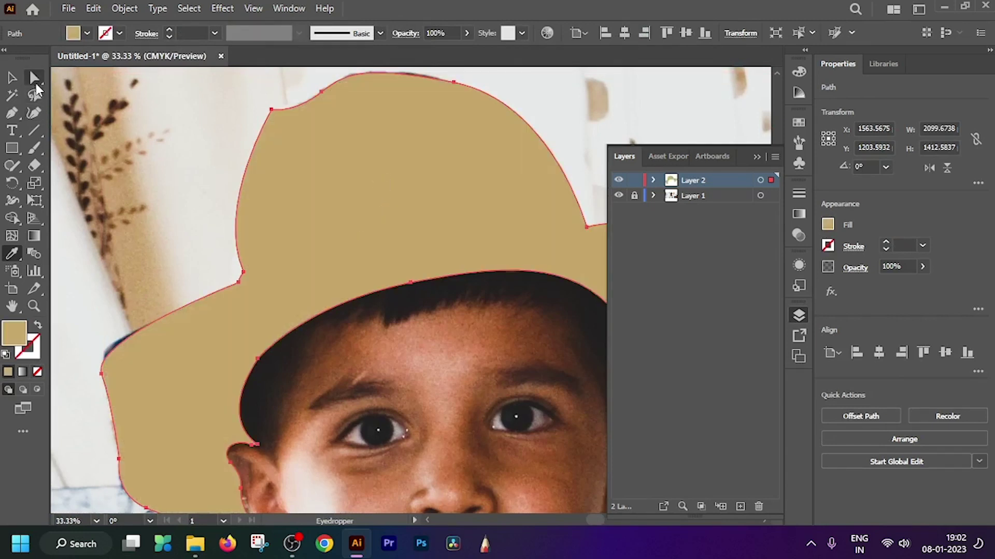
left_click(285, 133)
left_click(60, 90)
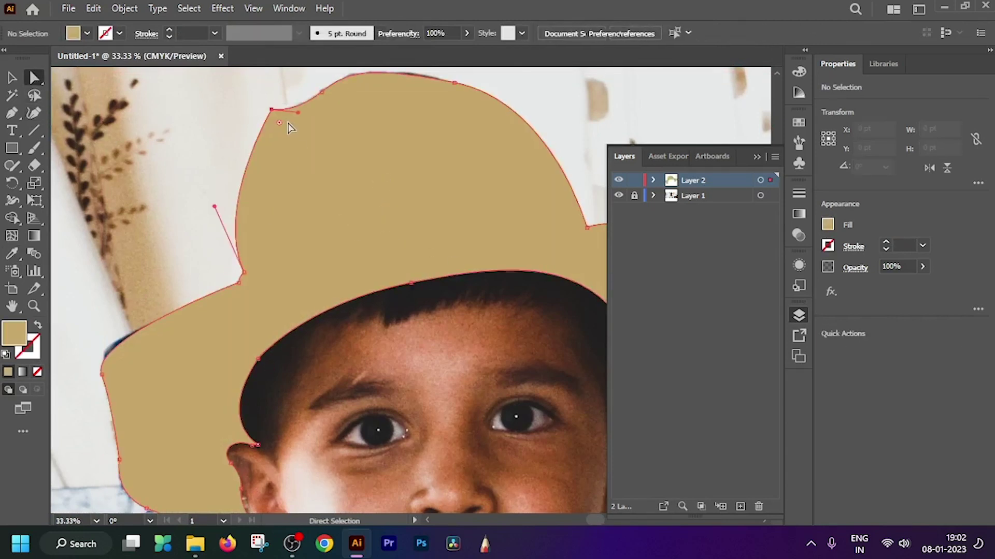
left_click_drag(288, 127, 337, 156)
scroll(305, 162, "down", 3)
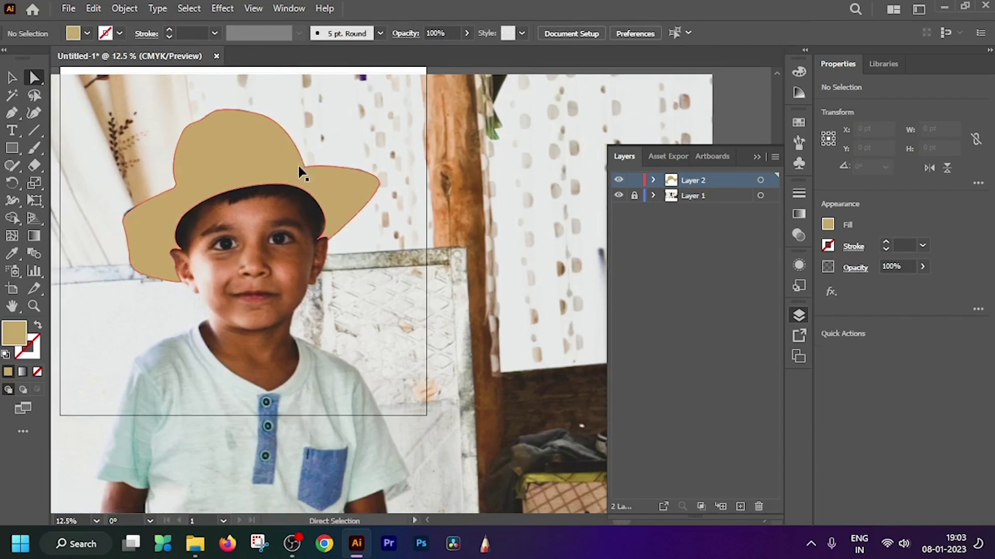
scroll(399, 202, "up", 3)
key("ctrl+a")
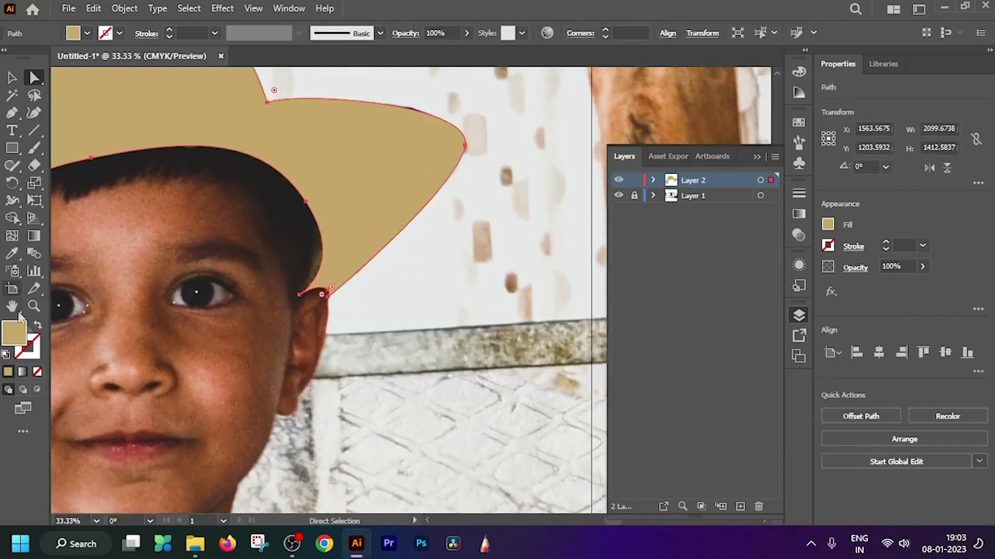
key("shift+x")
left_click_drag(106, 144, 354, 209)
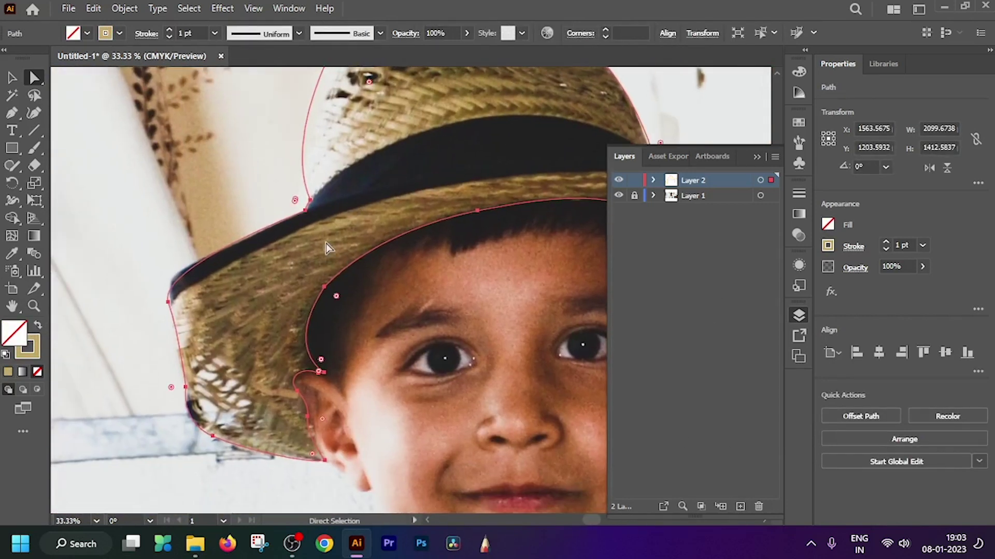
With the Pen tool, start the band outline at the brim's left edge and curve it along the upper edge to the right tip.
scroll(290, 269, "down", 1)
scroll(158, 241, "up", 1)
left_click(11, 113)
left_click(127, 284)
scroll(127, 285, "up", 4)
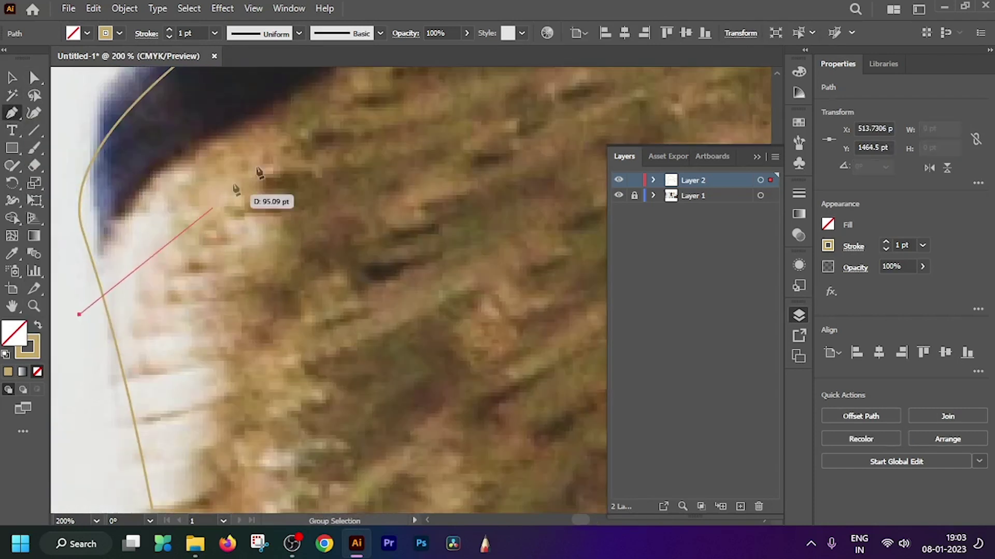
scroll(355, 94, "up", 3)
left_click_drag(318, 253, 537, 185)
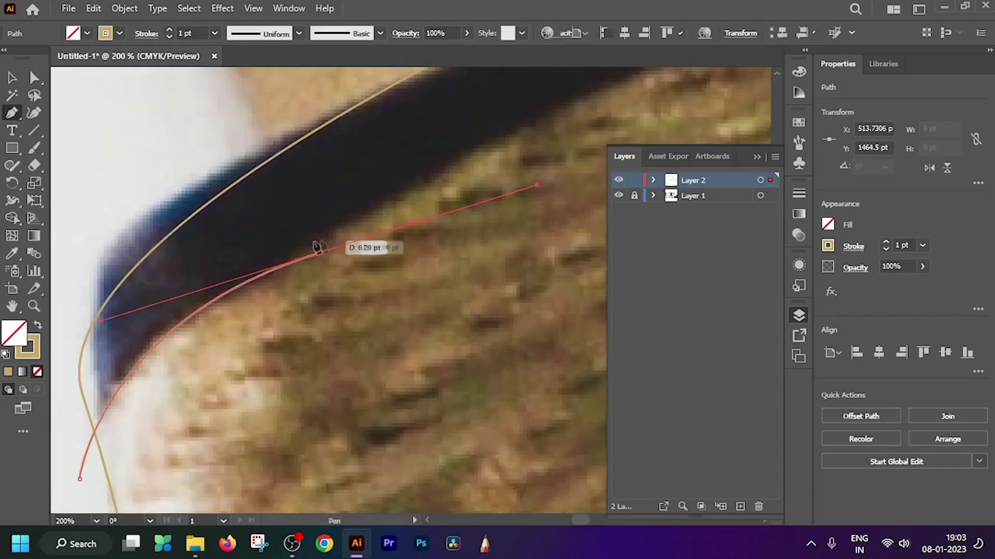
left_click(318, 253)
scroll(413, 255, "down", 4)
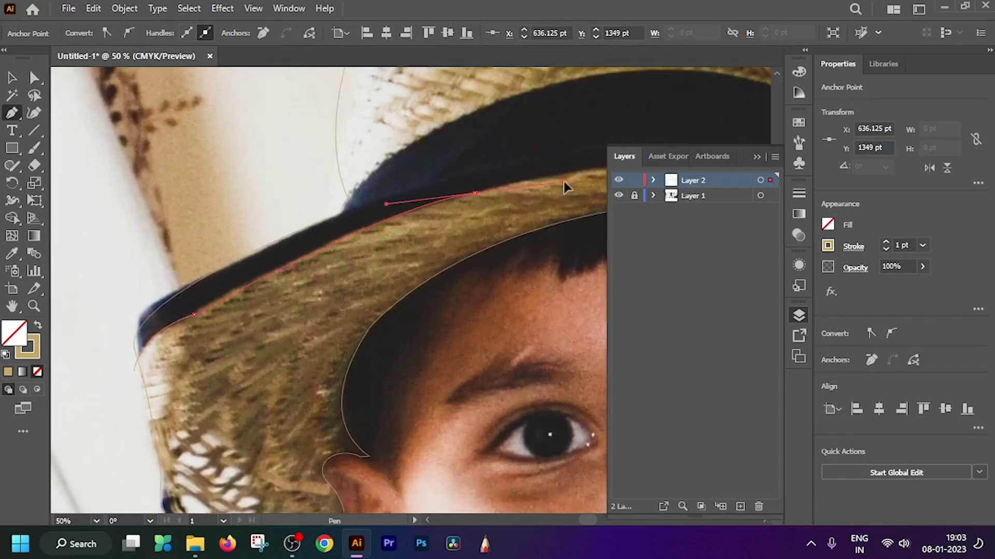
left_click(559, 187)
scroll(559, 187, "right", 5)
left_click_drag(491, 169, 620, 176)
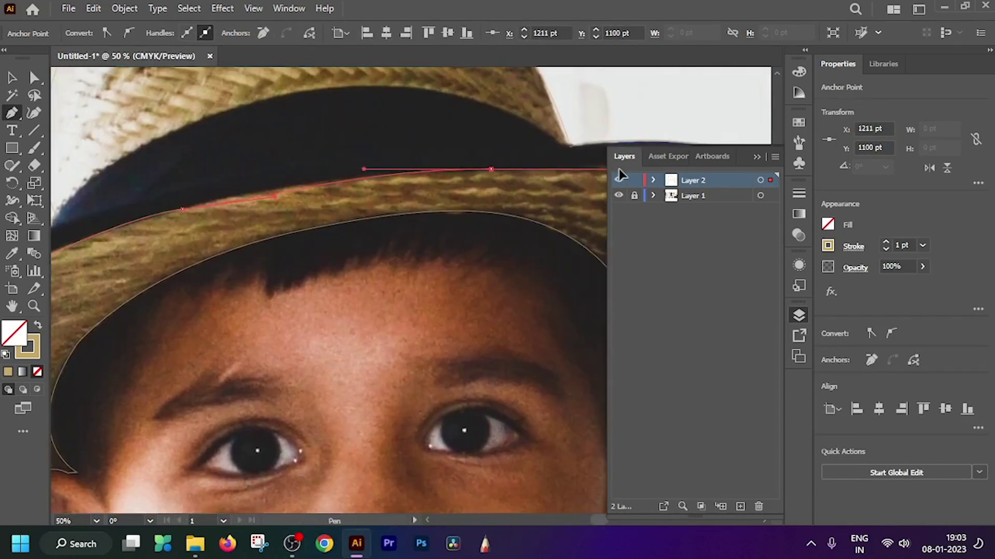
scroll(395, 233, "right", 5)
left_click_drag(411, 255, 463, 359)
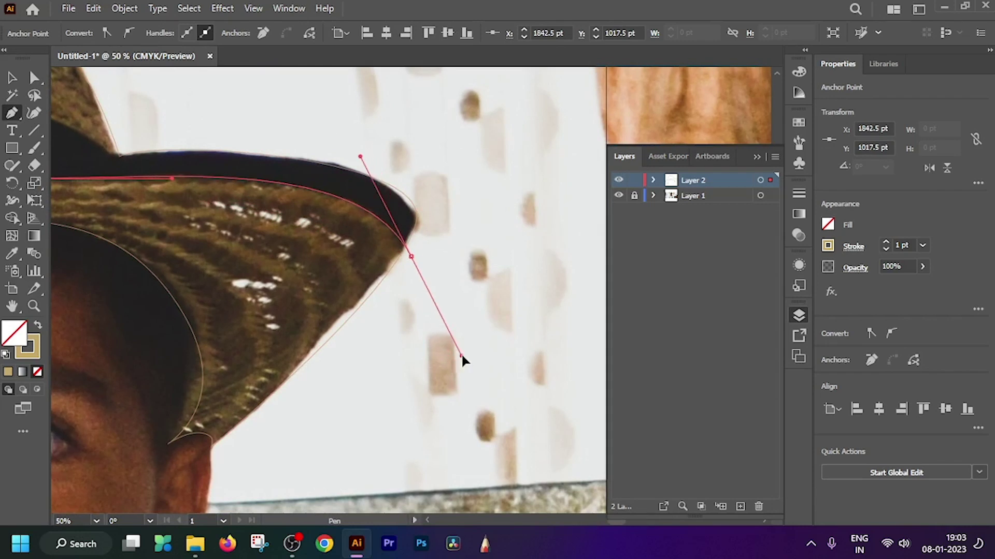
scroll(467, 207, "left", 5)
Continue the band outline along the crown's base and left end, then close it at the start point.
left_click(546, 213)
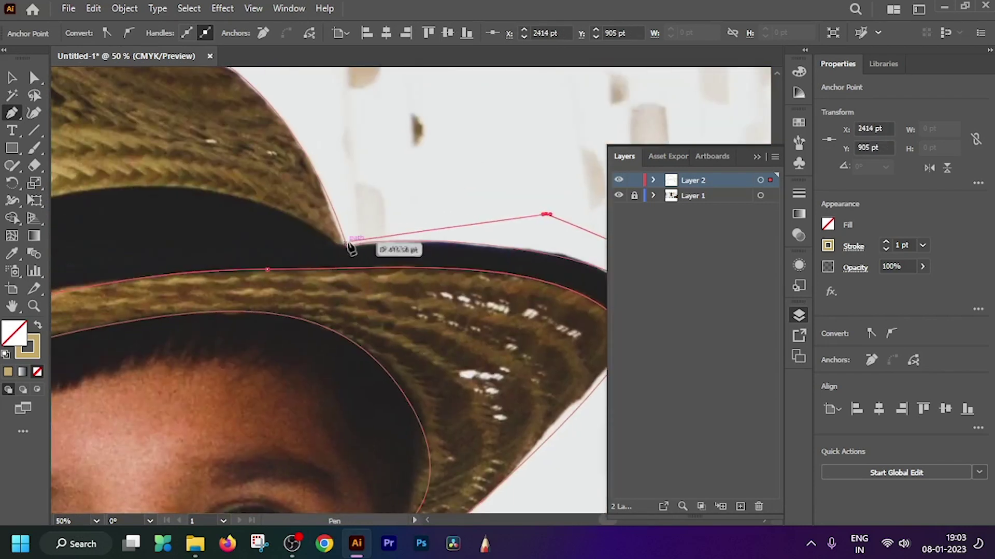
scroll(351, 248, "up", 3)
scroll(344, 254, "up", 3)
scroll(337, 317, "down", 4)
scroll(421, 271, "left", 5)
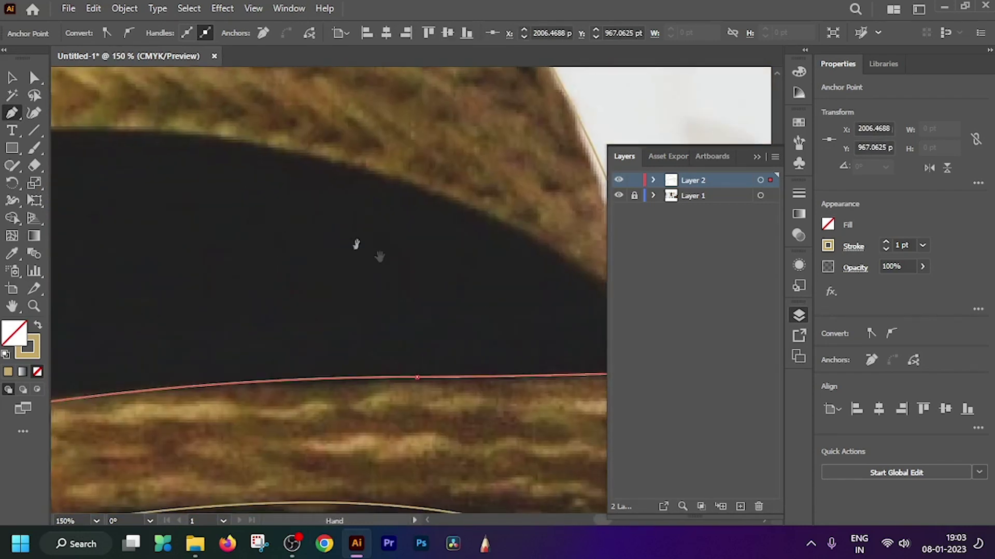
scroll(356, 243, "down", 3)
left_click_drag(318, 203, 140, 228)
left_click(318, 203)
scroll(317, 233, "up", 4)
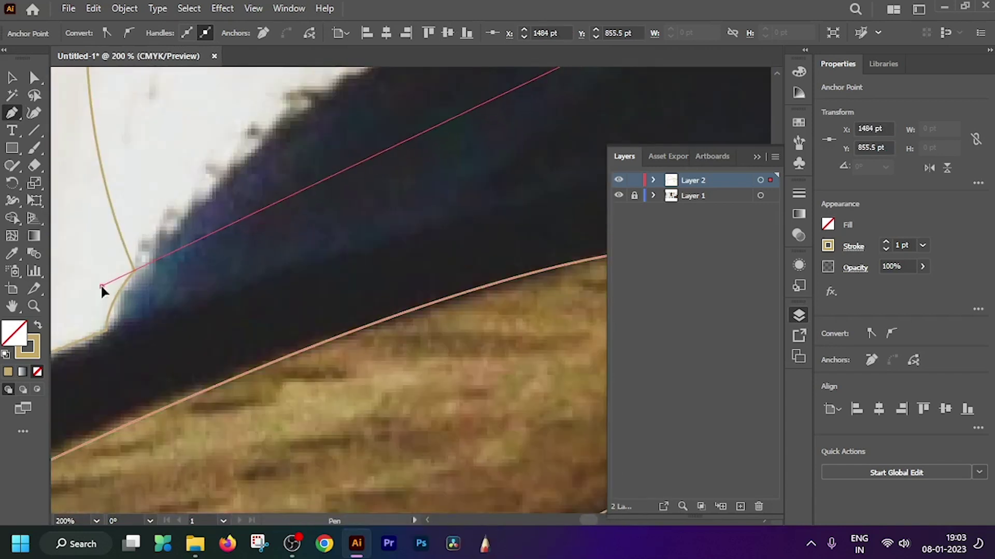
left_click_drag(102, 290, 206, 415)
scroll(200, 373, "down", 4)
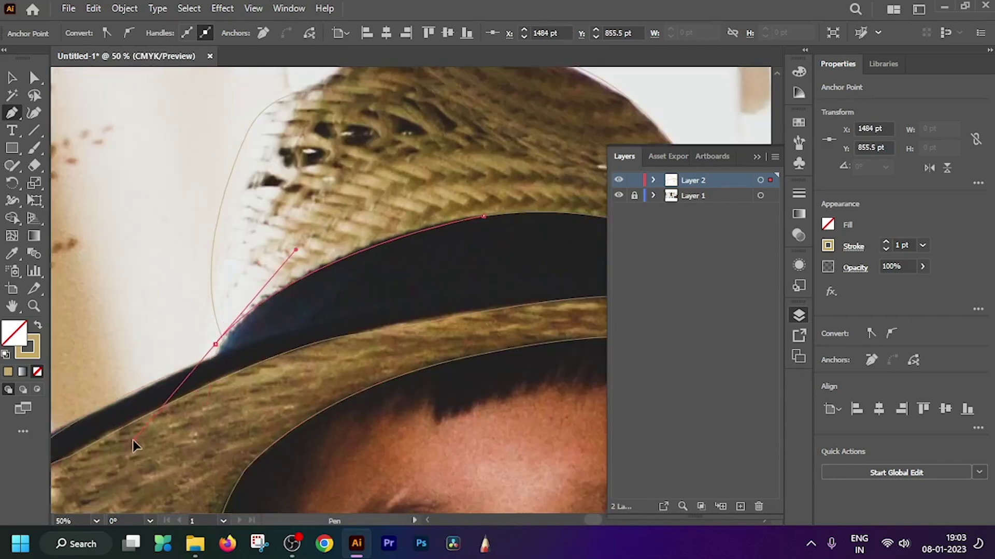
scroll(128, 456, "down", 2)
scroll(128, 456, "left", 4)
left_click_drag(435, 233, 161, 313)
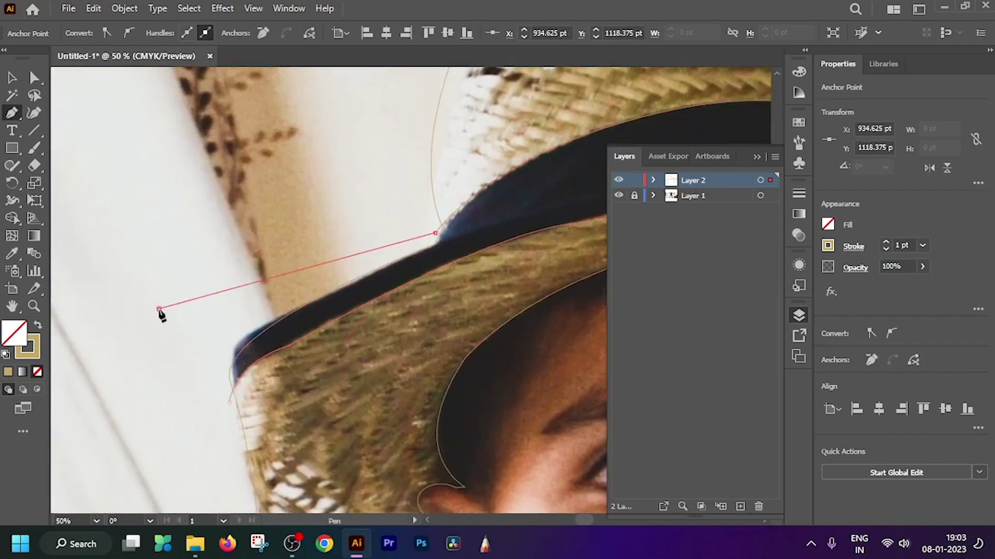
left_click(228, 402)
scroll(228, 403, "down", 4)
Turn the band outline into a fill and set its colour to near-black in the Color Picker.
key("a")
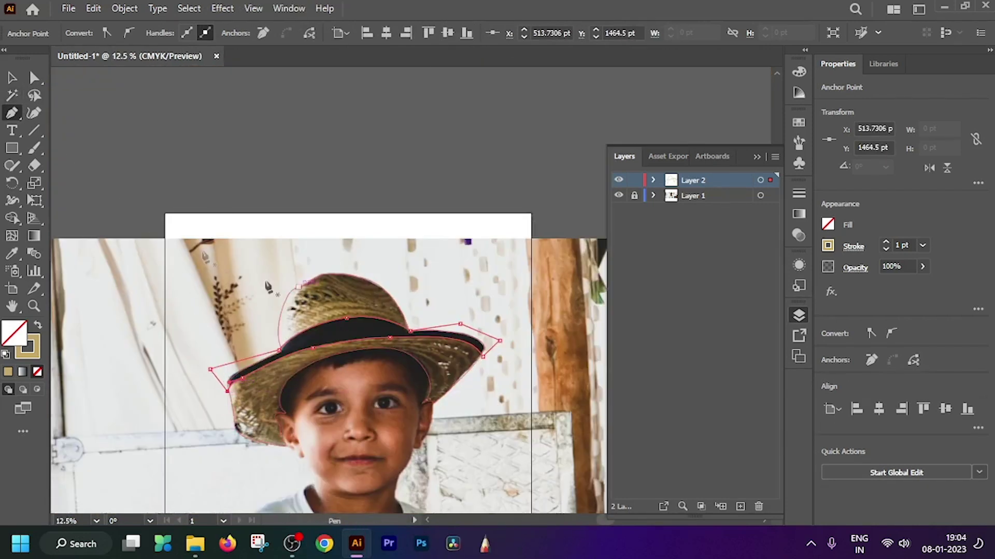
left_click(37, 326)
key("ctrl+plus")
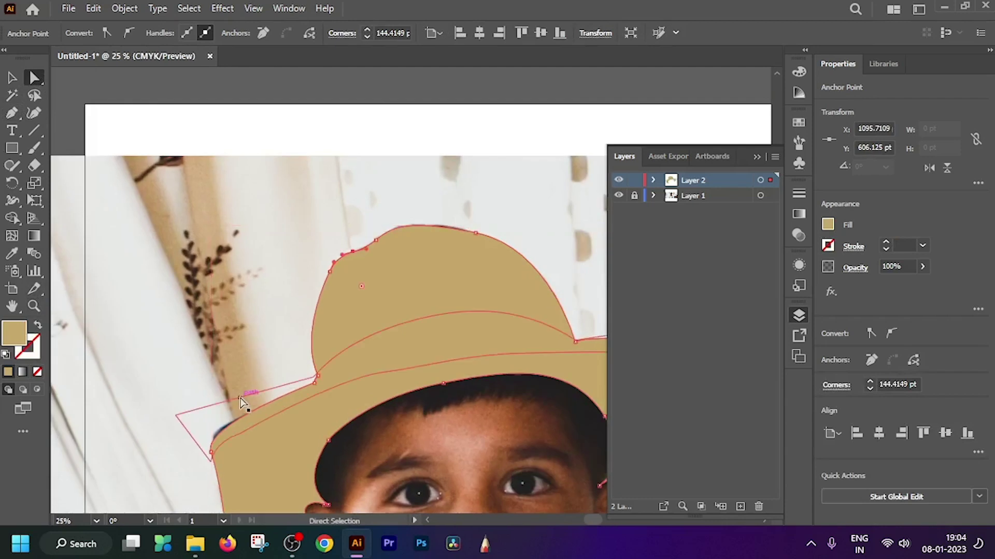
double_click(32, 346)
left_click(366, 349)
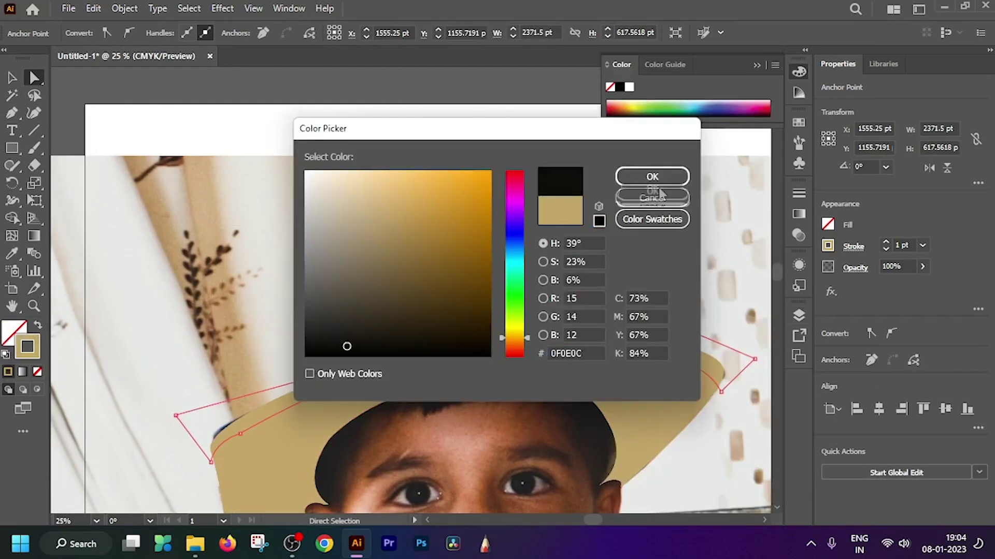
left_click(652, 177)
Delete the band's overhanging wedge beyond the hat with the Shape Builder, then deselect everything.
scroll(222, 361, "down", 3)
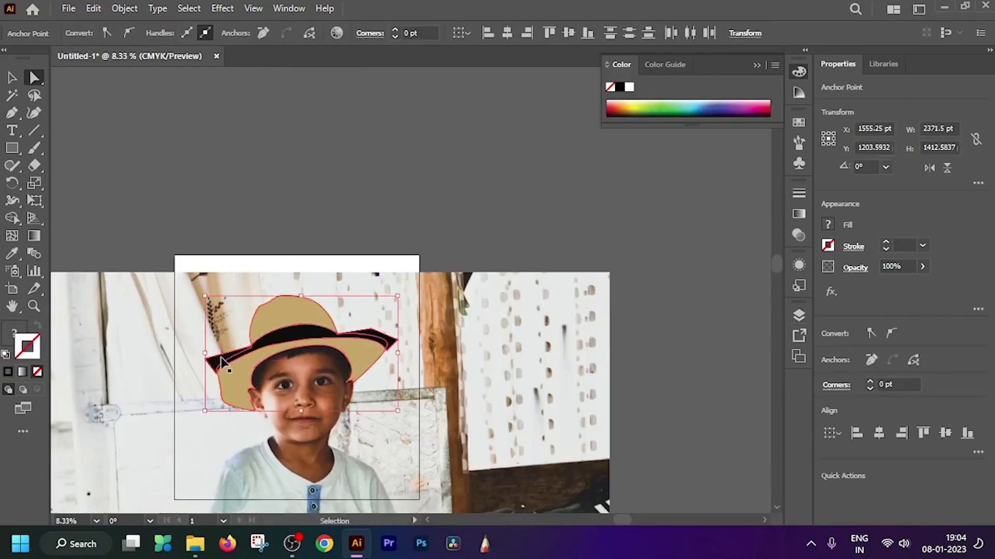
scroll(222, 361, "up", 4)
key("shift+m")
scroll(529, 275, "right", 5)
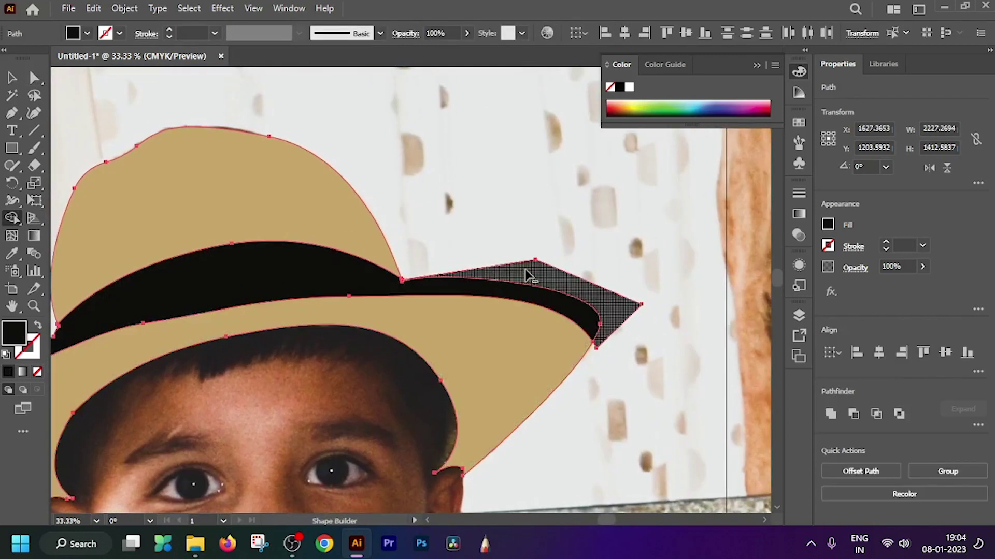
left_click(528, 274, "alt")
scroll(528, 275, "down", 3)
key("v")
key("ctrl+shift+a")
scroll(345, 292, "up", 3)
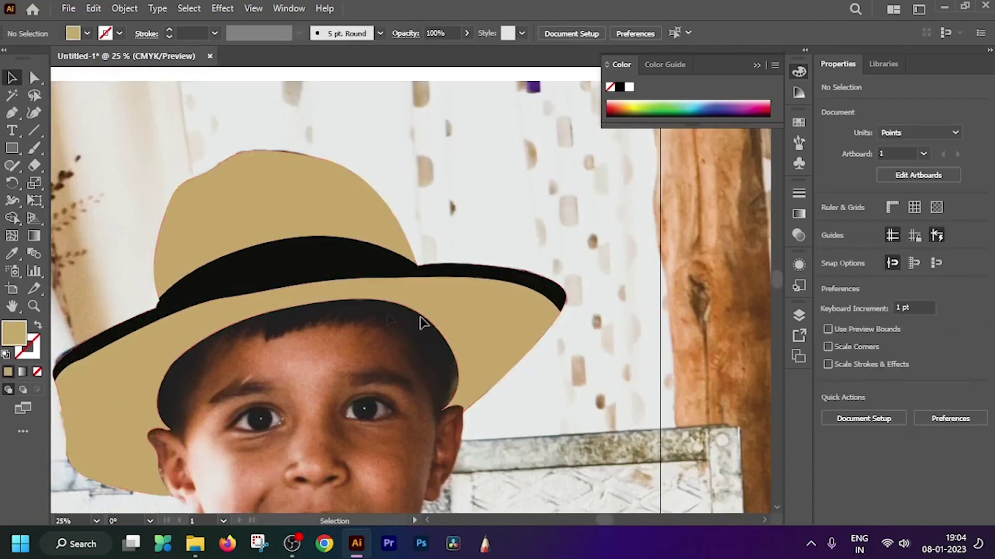
Bring the Layers panel back into view and select the hat shape.
left_click(799, 315)
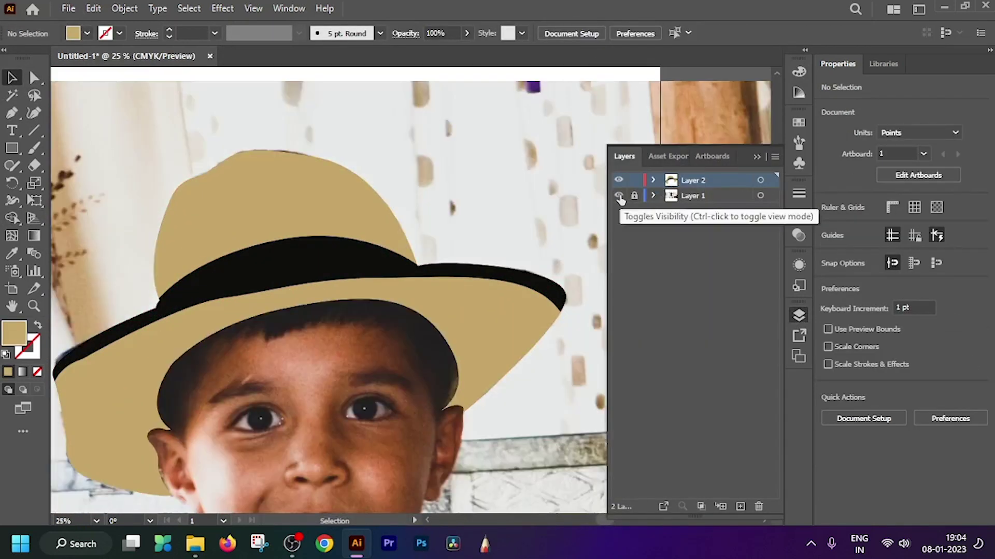
left_click(444, 344)
scroll(210, 366, "down", 2)
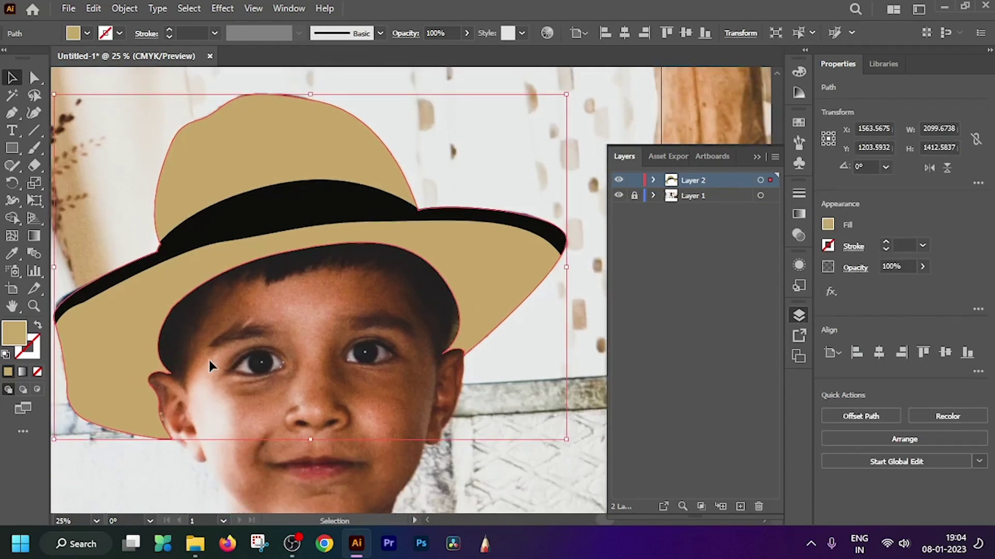
scroll(202, 357, "down", 2)
scroll(202, 342, "up", 3)
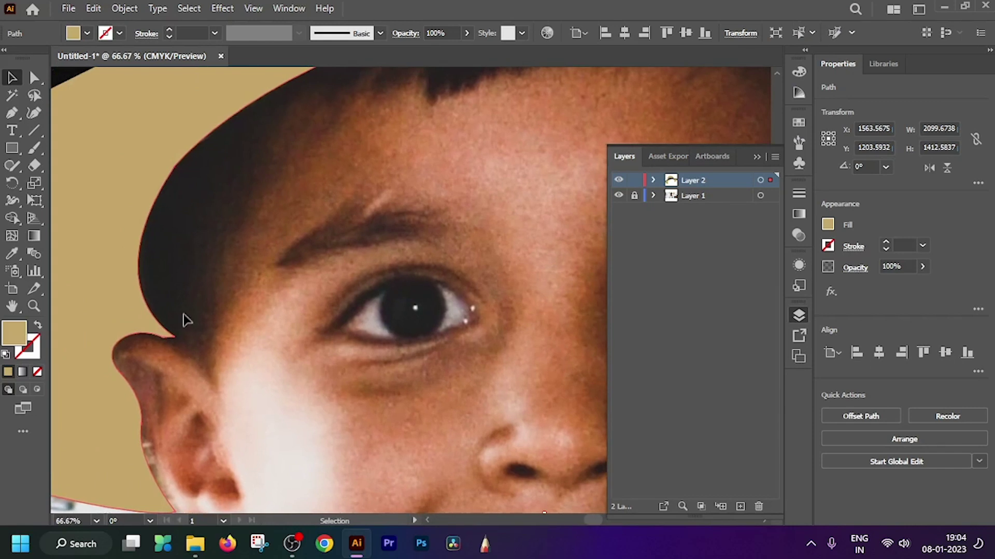
scroll(268, 299, "up", 1)
Start the hair outline with Pen curves along the ear's inner edge up to the hairline.
key("p")
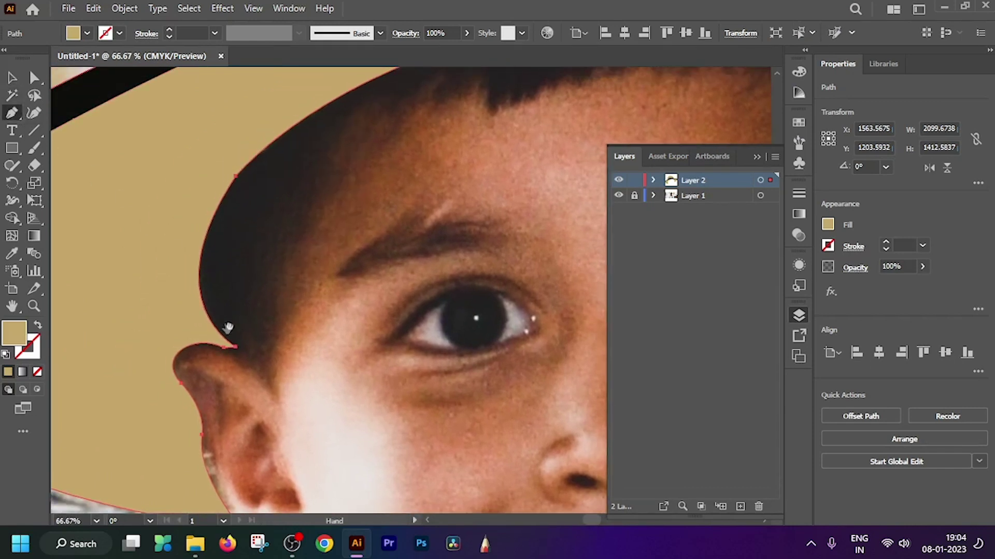
scroll(224, 316, "up", 3)
scroll(336, 357, "down", 1)
scroll(356, 357, "down", 2)
left_click_drag(356, 342, 383, 399)
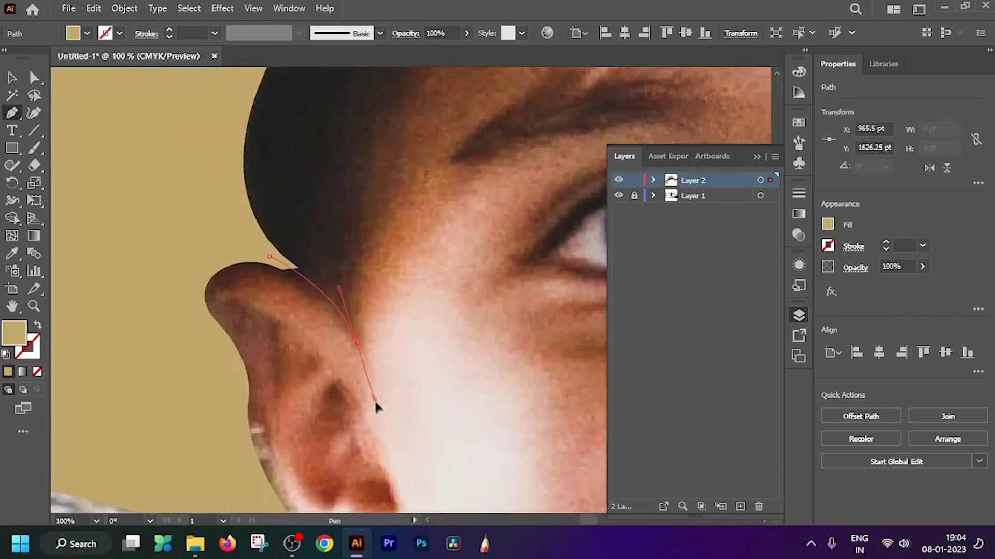
scroll(124, 337, "down", 2)
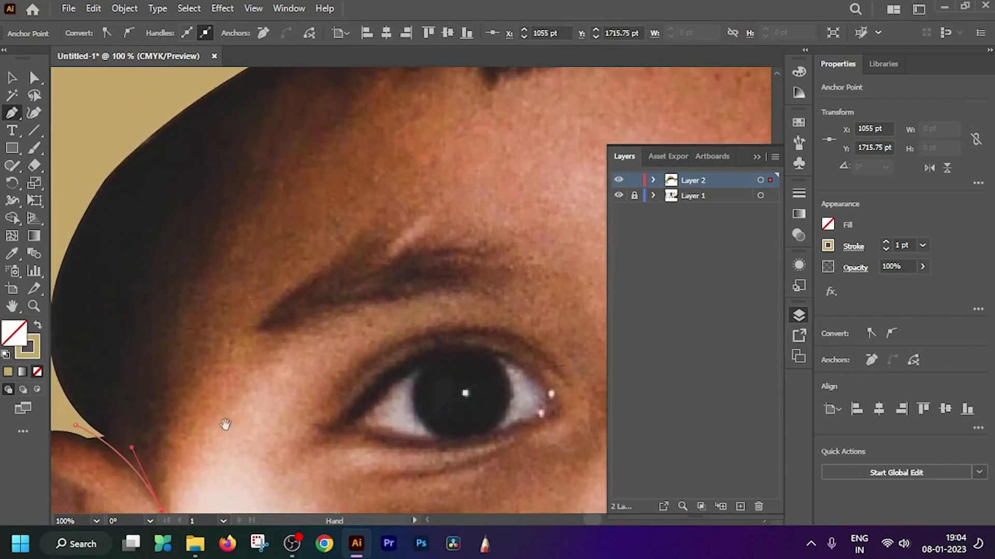
scroll(224, 370, "down", 1)
left_click_drag(264, 294, 326, 255)
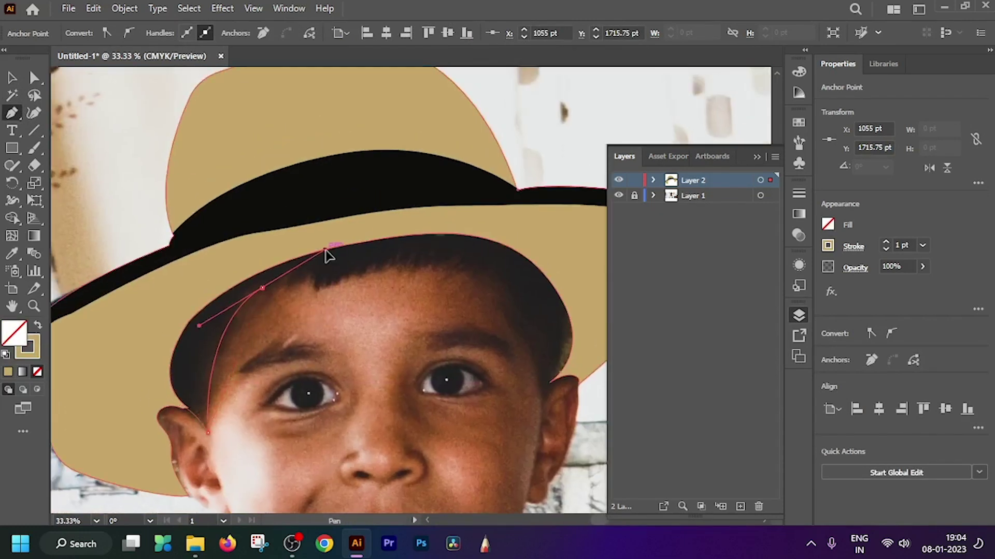
scroll(264, 296, "up", 2)
scroll(264, 296, "up", 2)
Add zigzag anchor points along the hair fringe to form its spikes.
left_click(417, 178)
left_click(388, 278)
left_click(471, 175)
scroll(471, 175, "right", 5)
left_click_drag(304, 321, 288, 417)
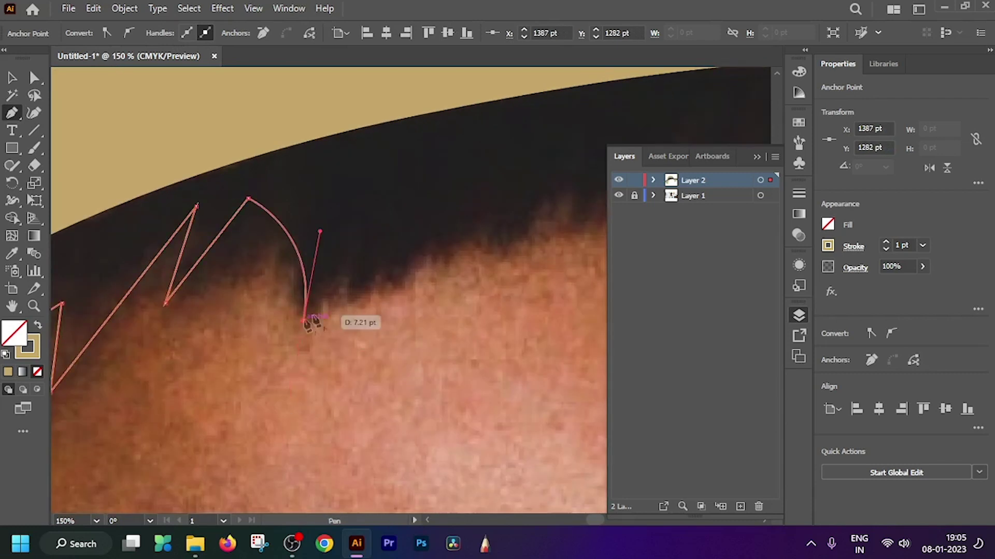
left_click(354, 321)
scroll(259, 329, "down", 1)
scroll(296, 318, "down", 2)
scroll(250, 367, "up", 5)
left_click(210, 227)
left_click(228, 320)
scroll(227, 320, "down", 5)
scroll(262, 361, "up", 2)
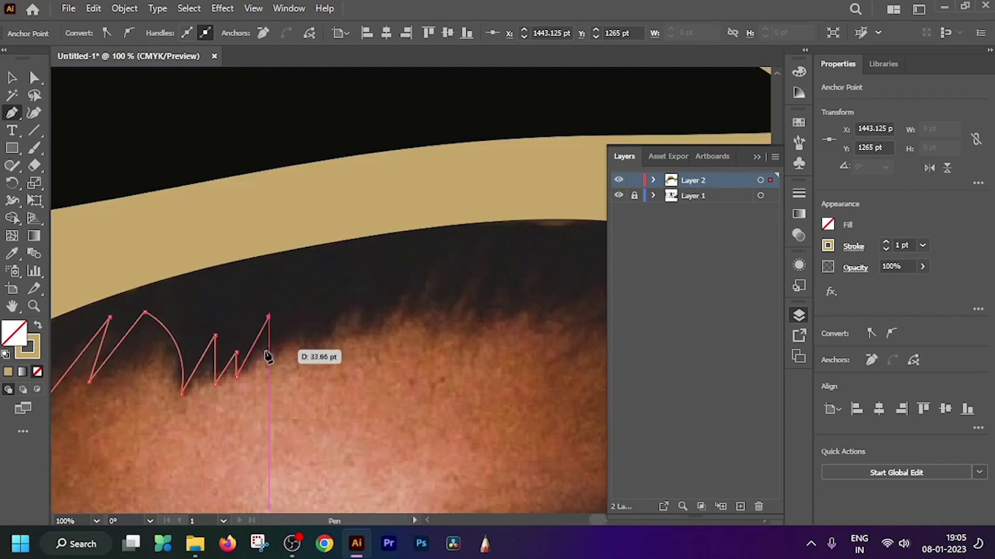
scroll(311, 318, "down", 2)
scroll(414, 356, "up", 1)
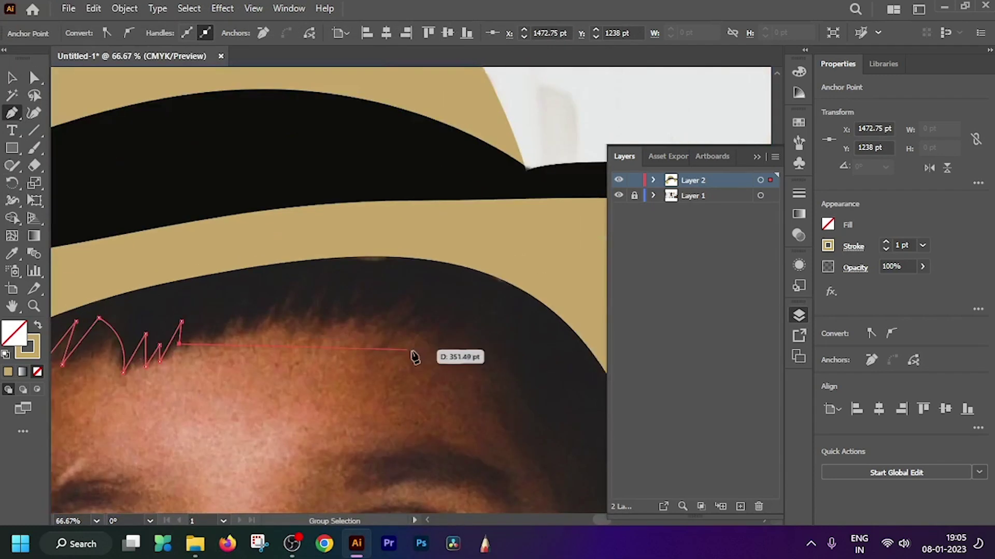
scroll(518, 404, "down", 2)
scroll(363, 311, "down", 3)
Continue the hair outline past the temple and ear and close it at the start point.
left_click(328, 267)
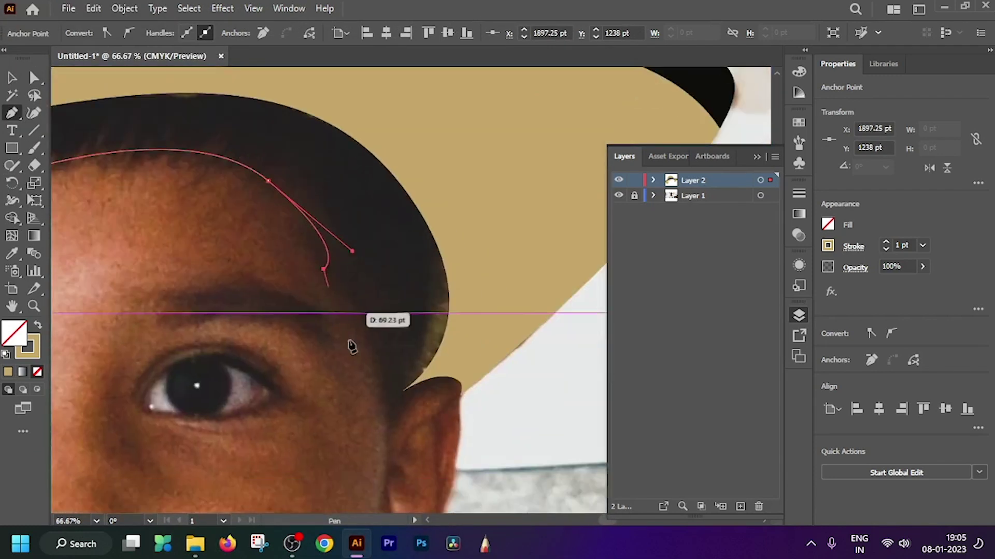
scroll(350, 344, "down", 2)
scroll(338, 455, "up", 3)
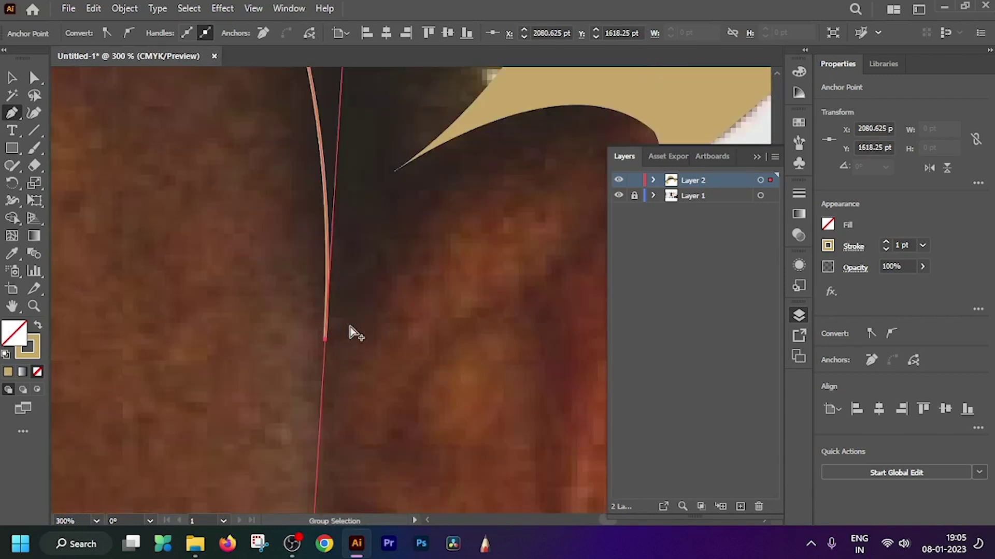
scroll(328, 337, "down", 4)
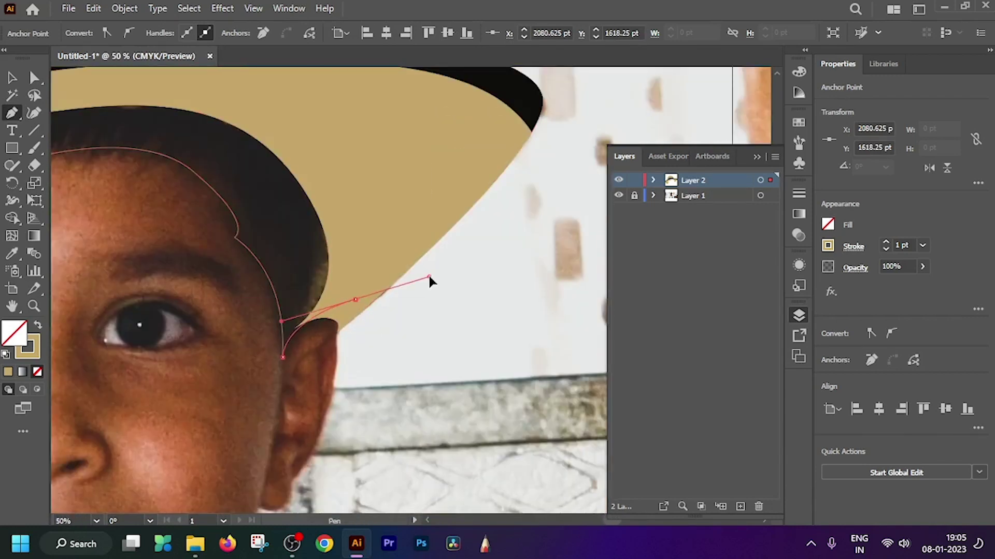
left_click_drag(429, 279, 412, 277)
scroll(356, 228, "up", 3)
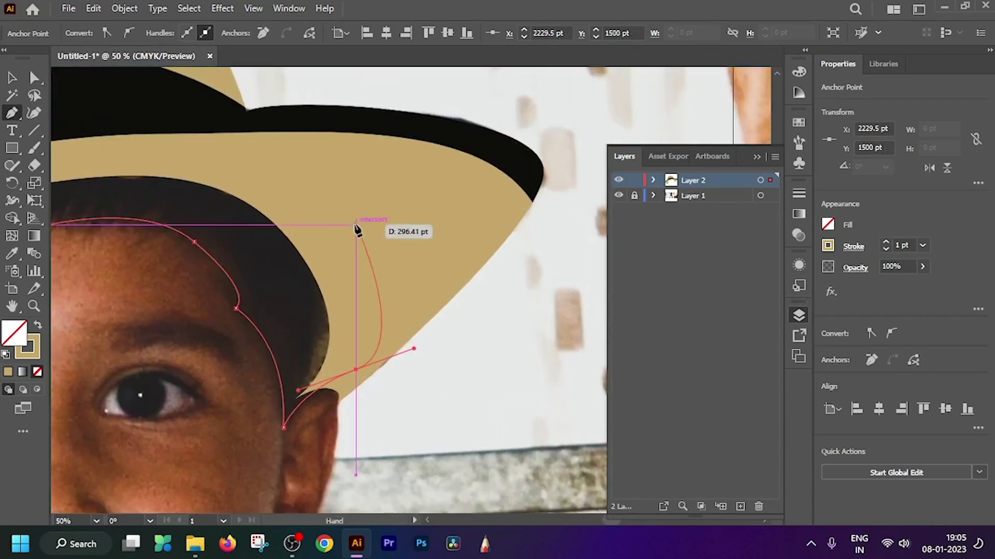
scroll(356, 228, "down", 2)
scroll(211, 222, "up", 1)
scroll(201, 251, "up", 1)
left_click(196, 249)
left_click(275, 331)
Fill the closed hair shape with pure black #000000.
key("ctrl+minus")
key("ctrl+minus")
key("ctrl+minus")
left_click(12, 253)
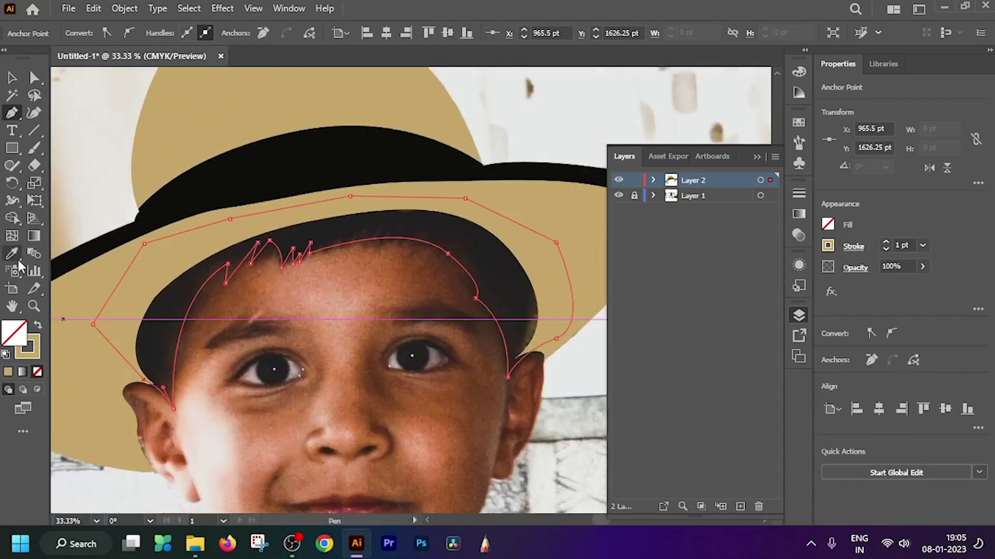
left_click(332, 204)
double_click(7, 339)
left_click(322, 344)
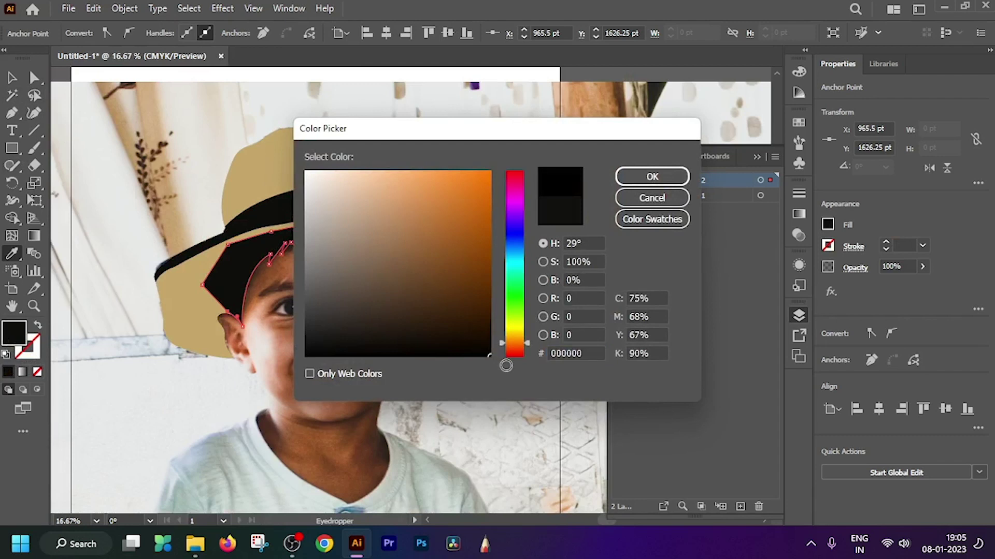
Confirm the black fill and send the hair shape to the back, behind the hat.
left_click(651, 175)
key("ctrl+plus")
key("ctrl+plus")
key("a")
left_click_drag(253, 311, 290, 352)
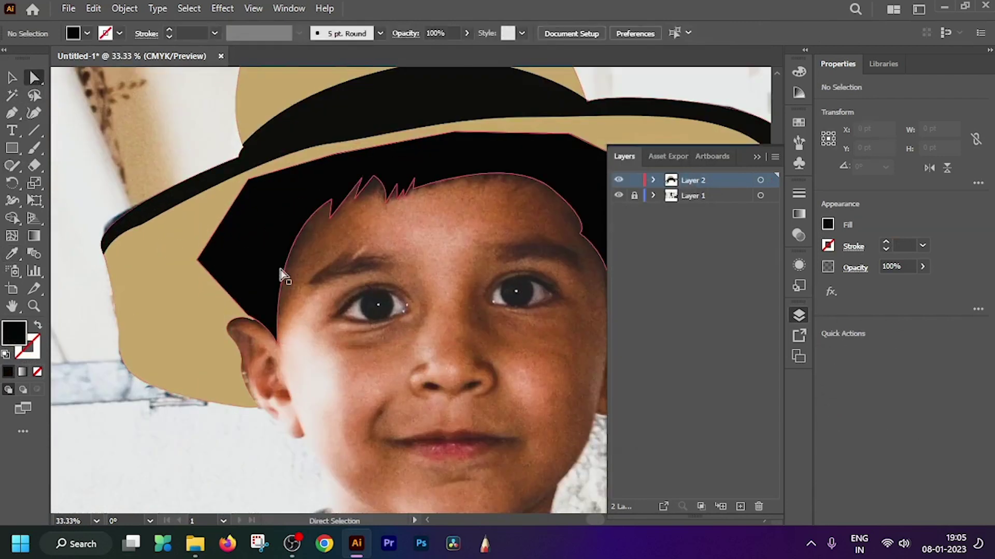
right_click(274, 332)
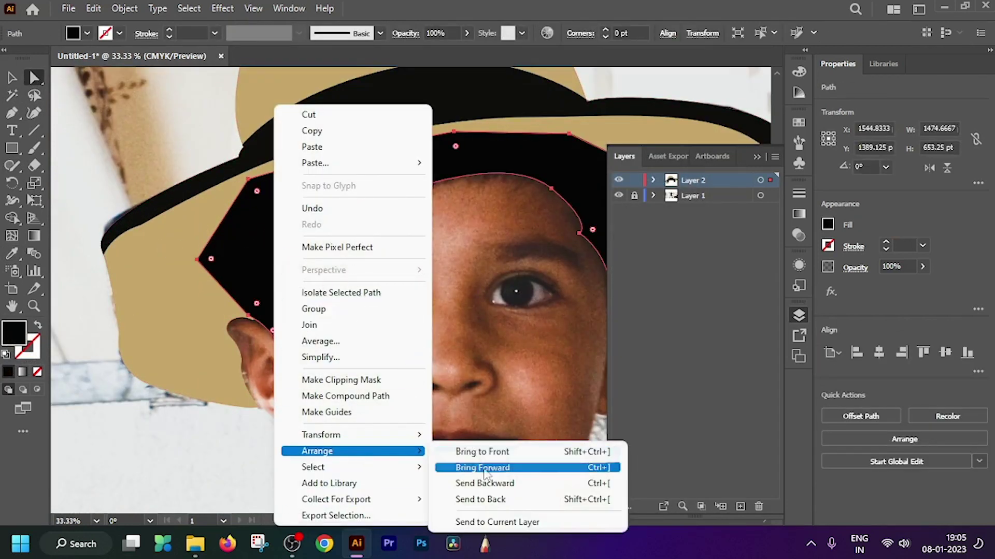
left_click(467, 502)
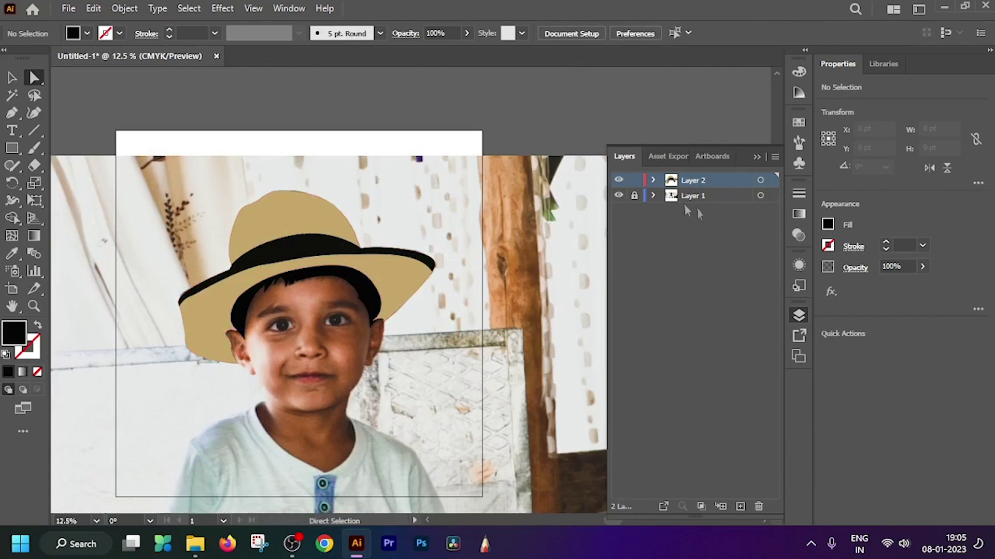
Hide and re-show the photo layer to check the hair sits under the brim.
left_click(618, 195)
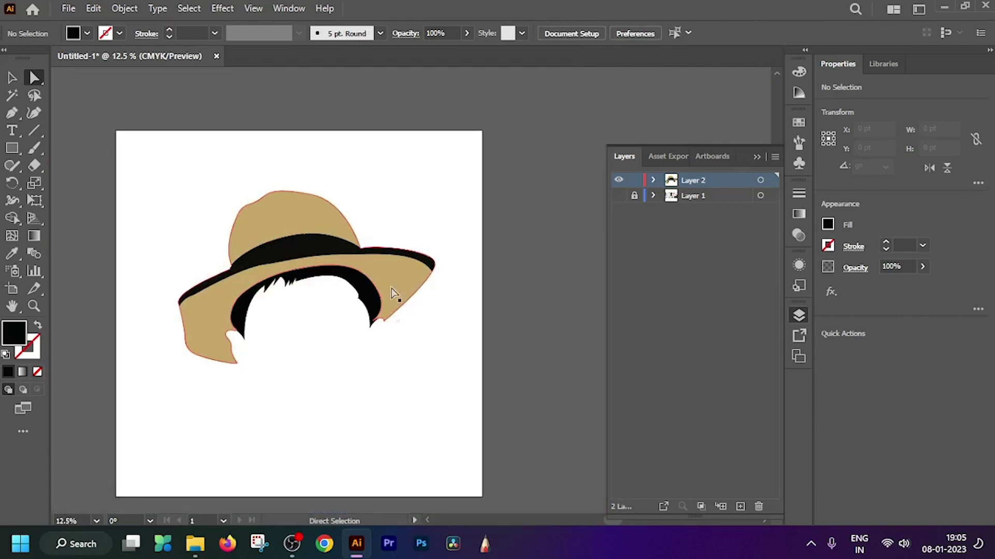
left_click(619, 195)
scroll(216, 362, "up", 2)
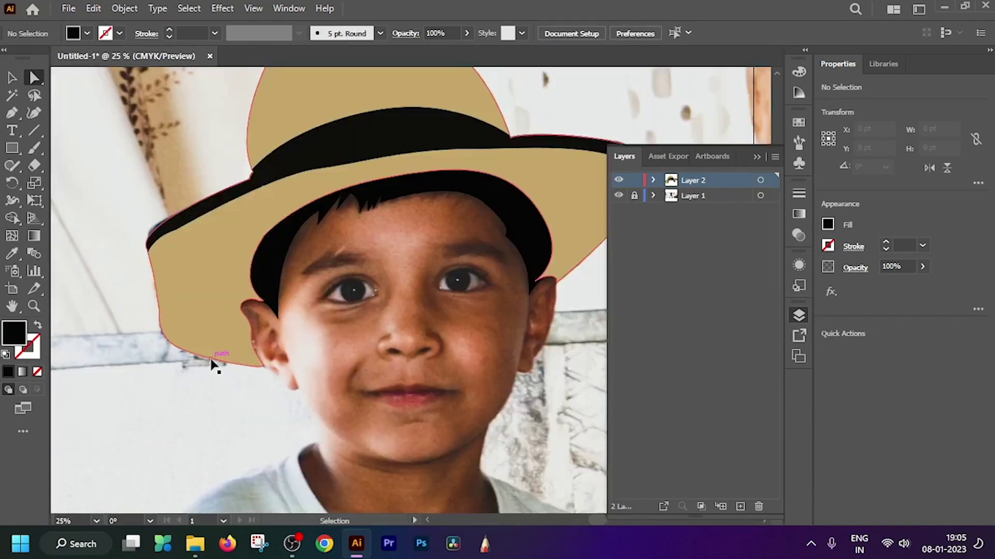
scroll(215, 357, "up", 2)
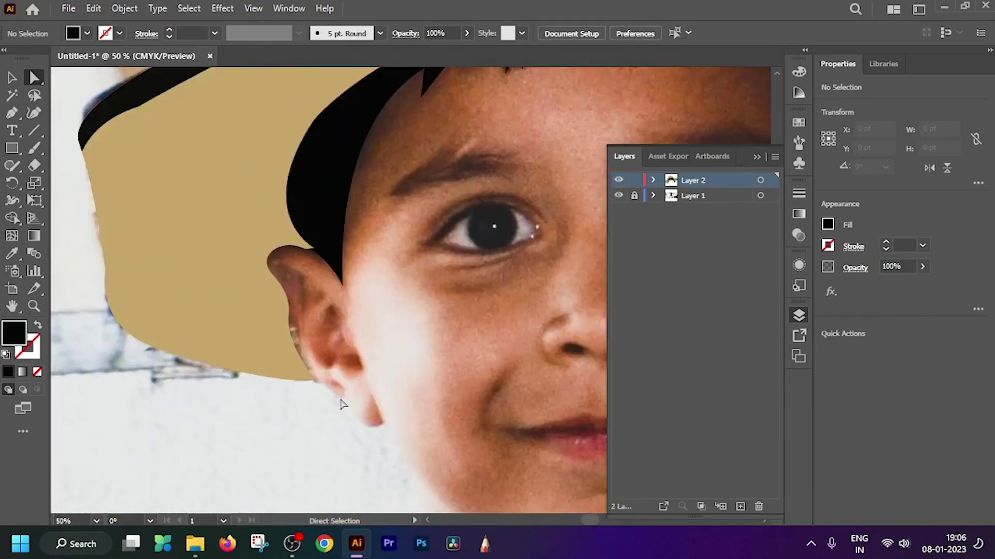
scroll(354, 421, "down", 1)
scroll(338, 404, "right", 1)
scroll(382, 344, "right", 1)
scroll(296, 352, "down", 1)
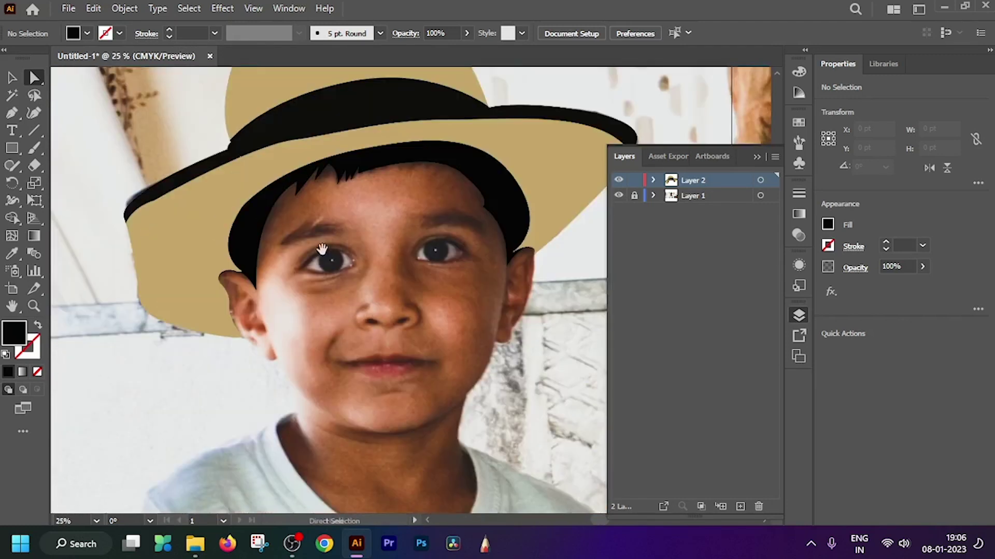
scroll(322, 299, "up", 4)
scroll(294, 278, "up", 1)
left_click(12, 113)
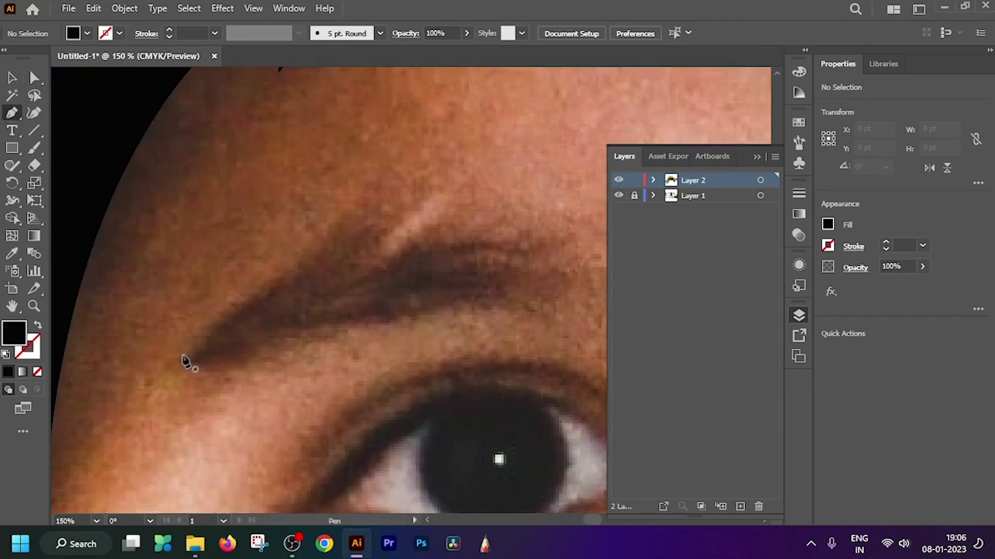
Trace the first eyebrow as a closed Pen path and fill it solid black.
left_click_drag(182, 356, 293, 260)
mouse_move(265, 301)
left_mouse_down()
mouse_move(405, 250)
mouse_move(612, 263)
left_mouse_up()
scroll(405, 251, "right", 2)
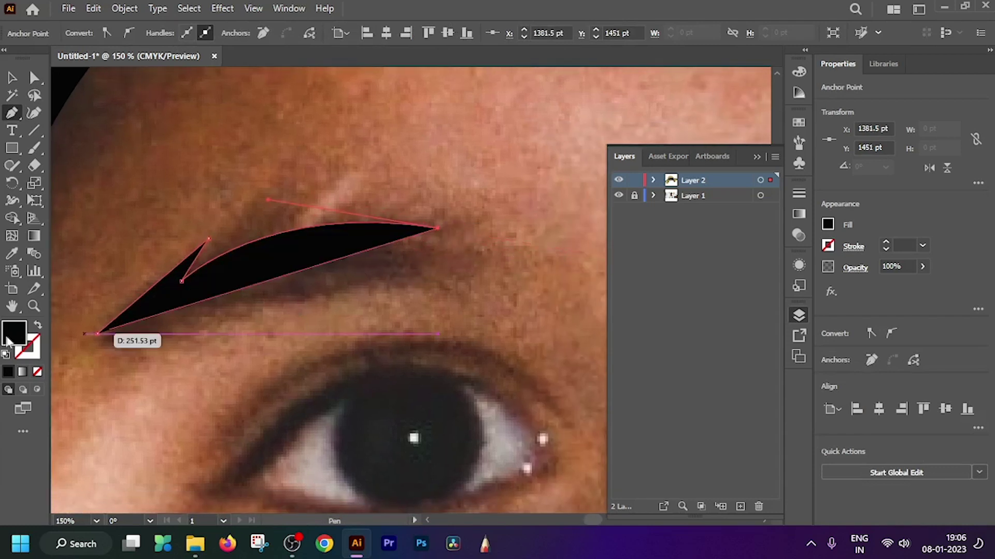
key("shift+x")
mouse_move(413, 285)
left_mouse_down()
mouse_move(361, 308)
mouse_move(410, 289)
left_mouse_up()
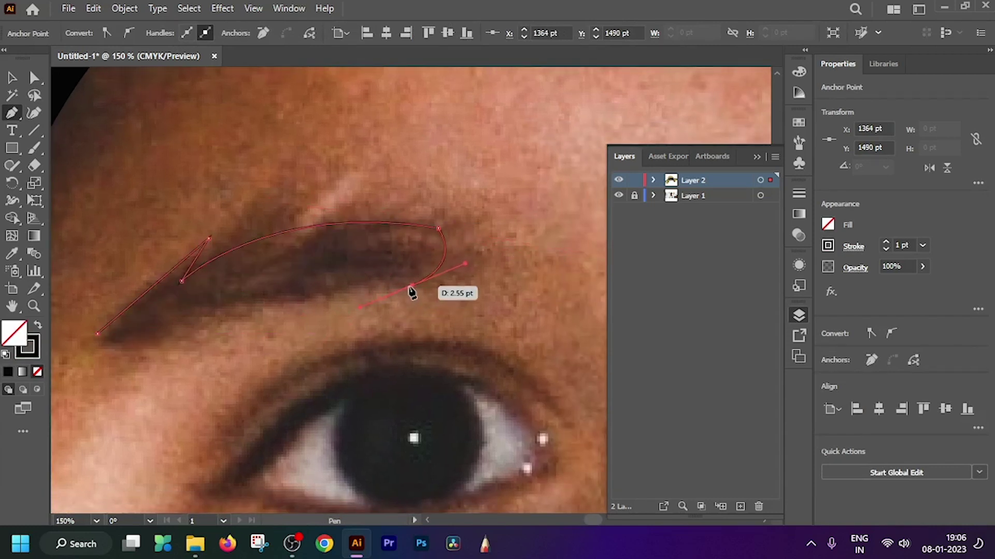
left_click_drag(148, 346, 52, 406)
key("ctrl+minus")
key("ctrl+minus")
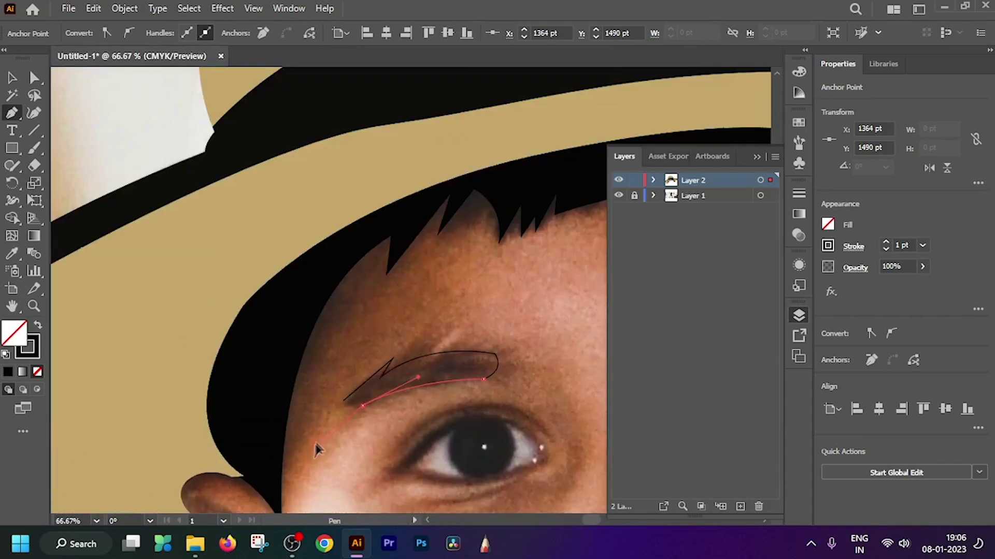
key("ctrl+plus")
key("ctrl+plus")
key("ctrl+plus")
left_click_drag(405, 430, 346, 393)
key("ctrl+minus")
key("ctrl+minus")
key("ctrl+minus")
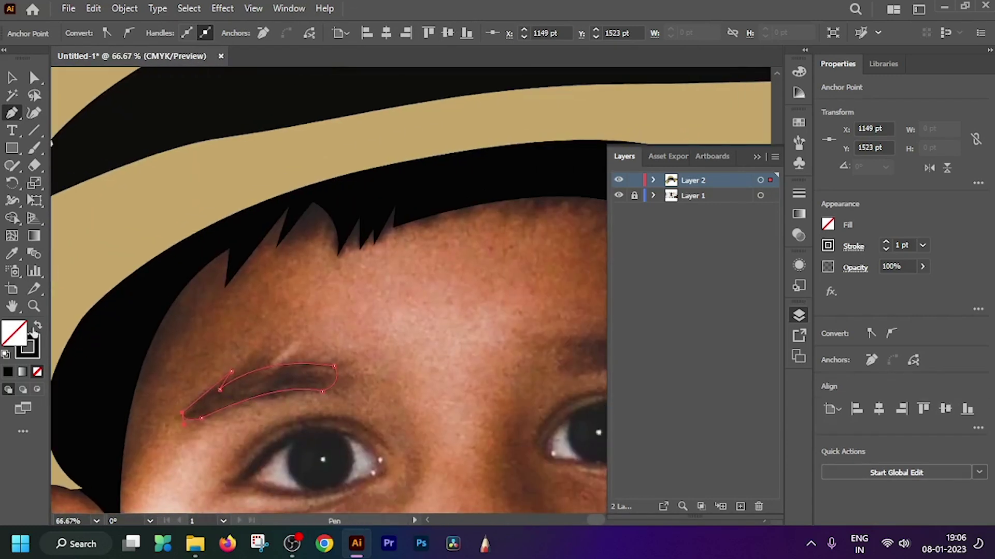
key("shift+x")
key("ctrl+plus")
key("ctrl+plus")
Trace and close the second eyebrow's outline over the photo.
left_click_drag(331, 362, 200, 383)
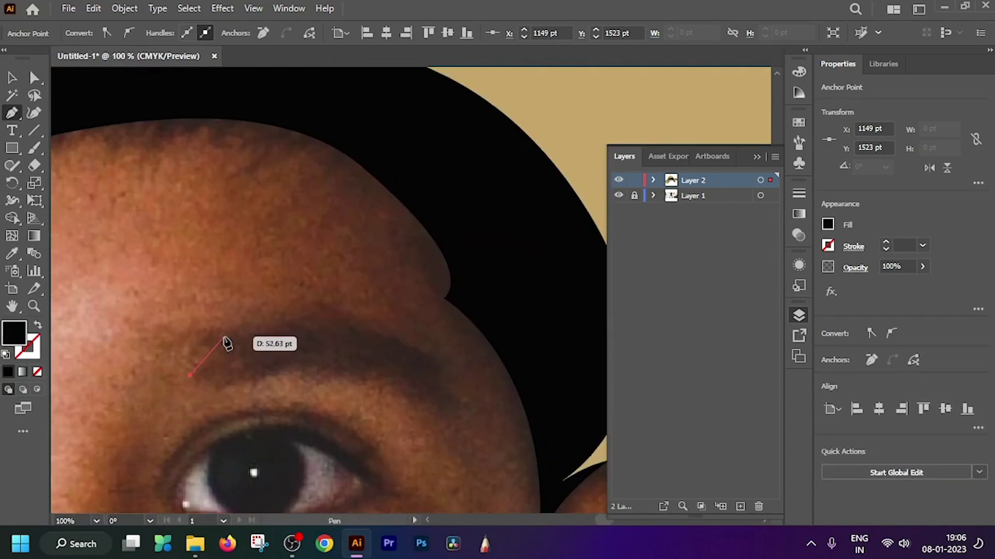
left_click(227, 344)
left_click_drag(348, 360, 433, 441)
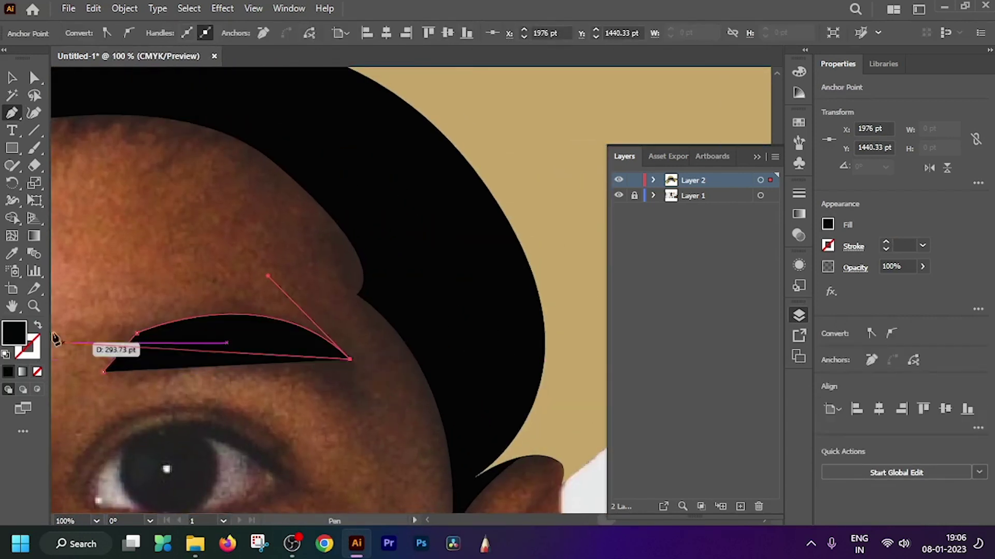
key("shift+x")
key("ctrl+plus")
left_click_drag(303, 388, 271, 414)
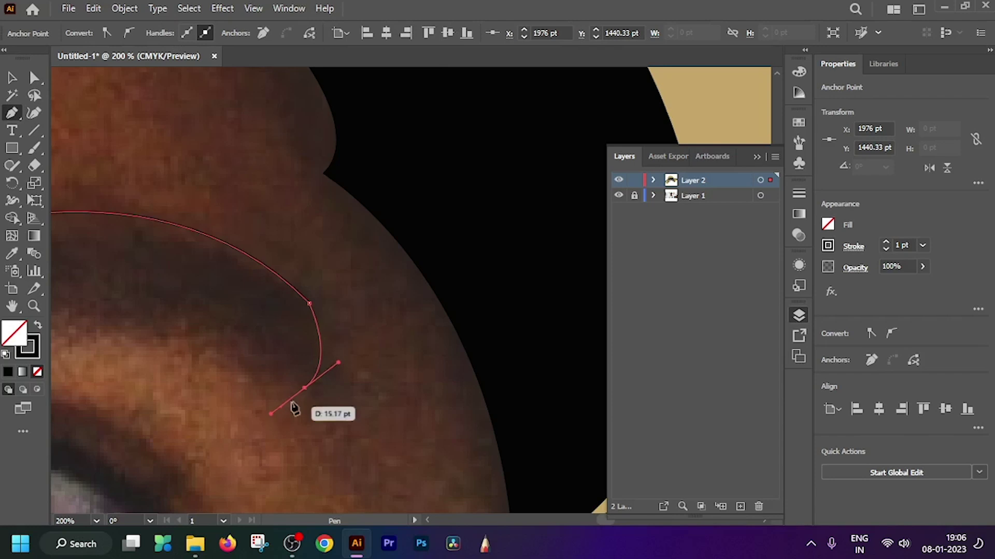
key("ctrl+minus")
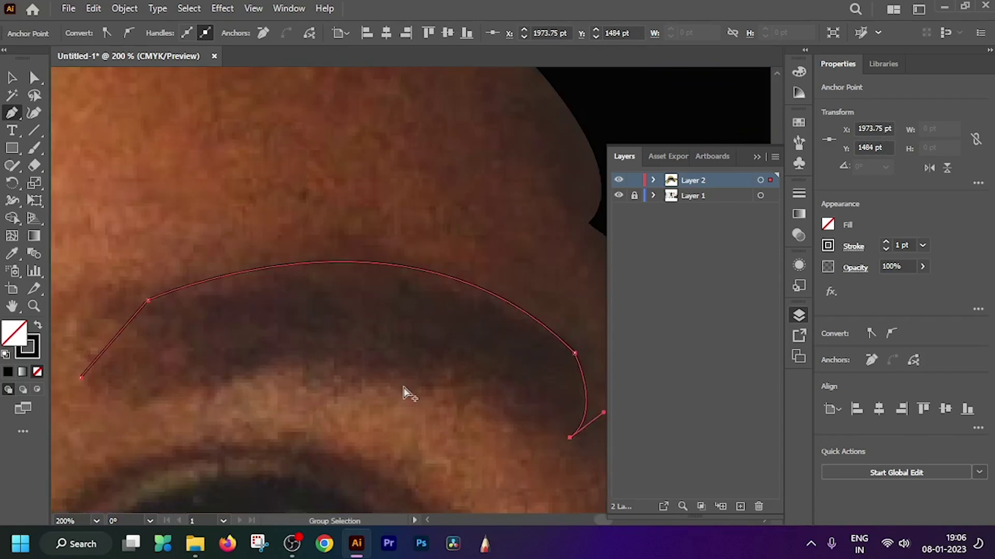
mouse_move(261, 394)
left_mouse_down()
mouse_move(356, 322)
mouse_move(379, 326)
mouse_move(370, 318)
left_mouse_up()
scroll(259, 407, "up", 3)
left_click(231, 392)
left_click_drag(231, 395, 448, 380)
left_click_drag(279, 394, 393, 298)
left_click(208, 355)
key("ctrl+minus")
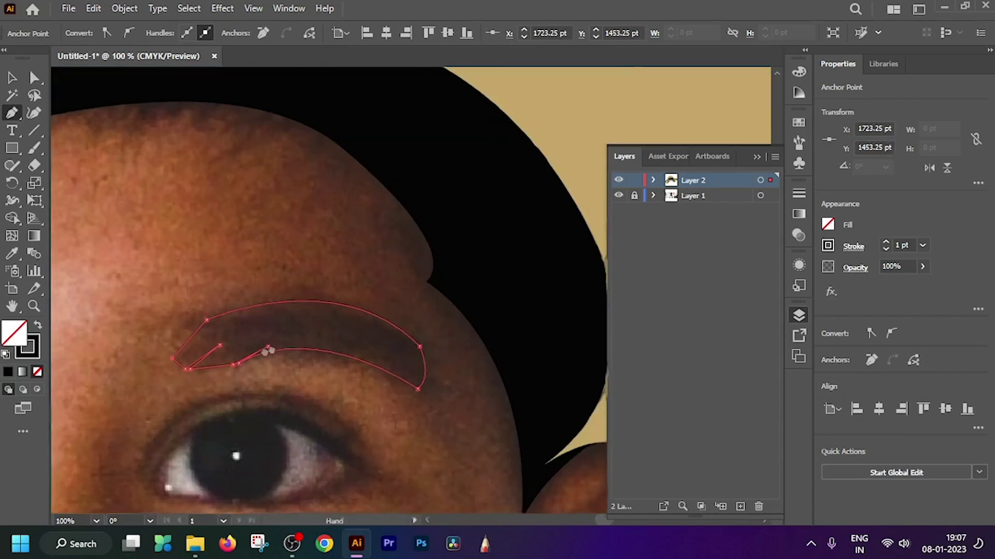
Swap the second eyebrow back to a black fill and review the face.
key("shift+x")
key("ctrl+minus")
key("a")
key("ctrl+plus")
key("ctrl+plus")
key("ctrl+plus")
key("ctrl+plus")
key("ctrl+plus")
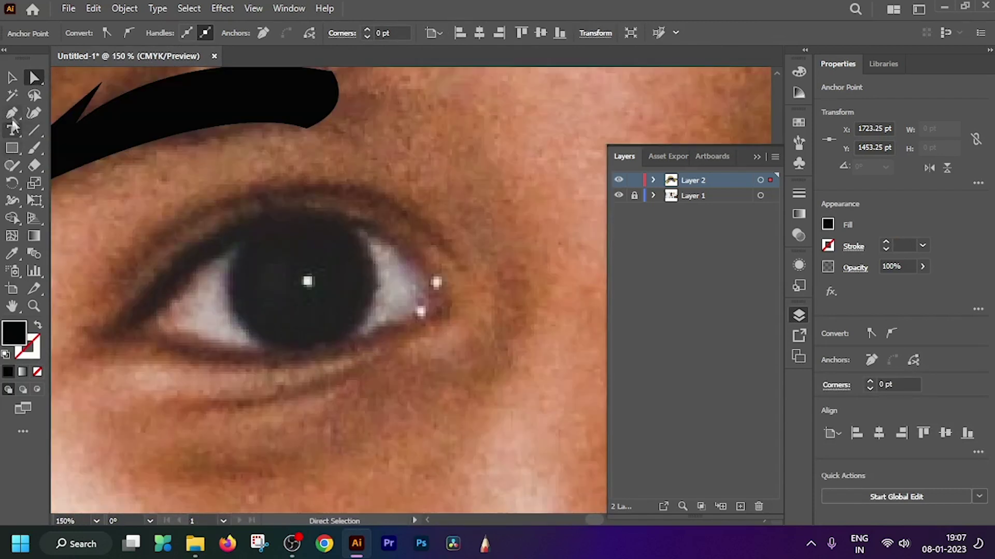
Trace the left eye's eyelid curves and iris edge with the Pen tool.
left_click(11, 113)
left_click(408, 322)
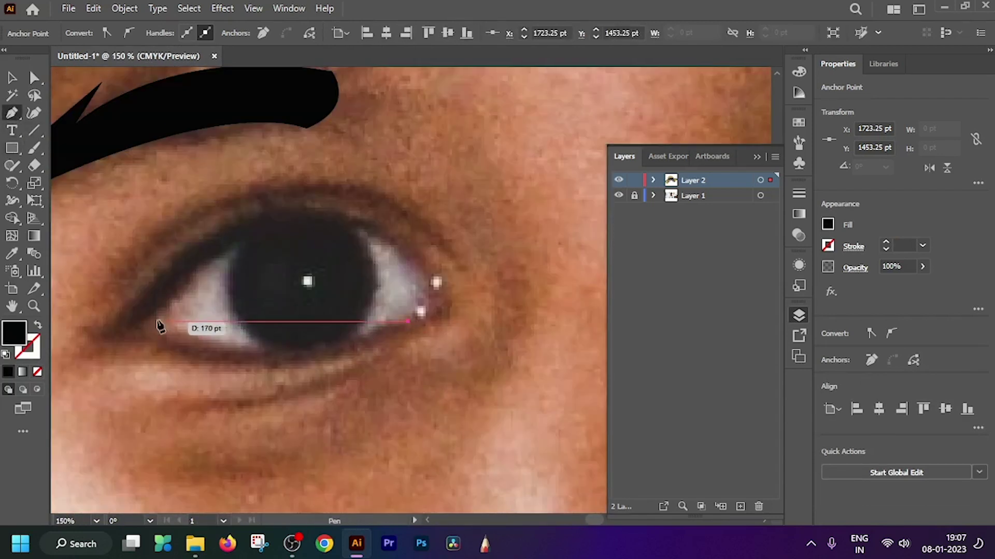
left_click_drag(141, 322, 69, 249)
key("shift+x")
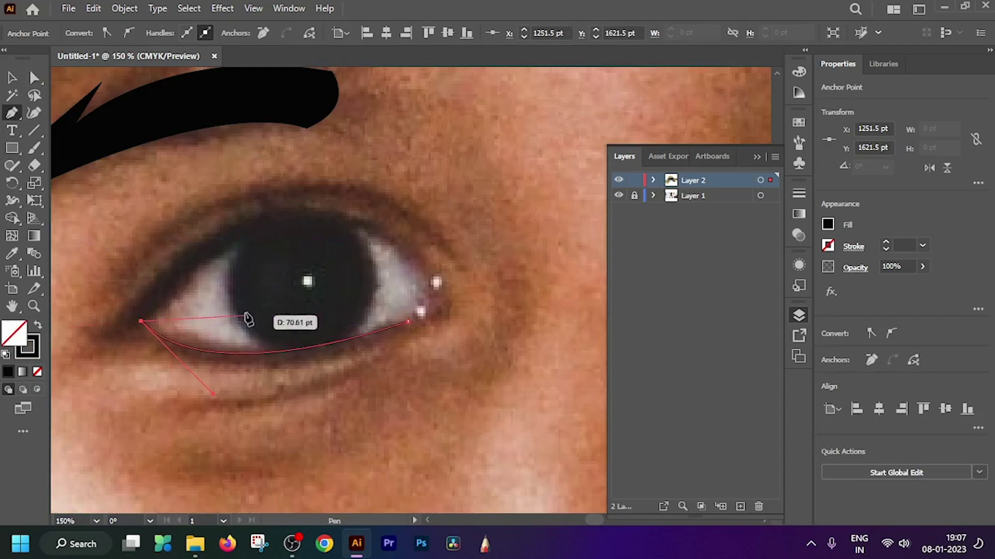
left_click_drag(241, 239, 279, 236)
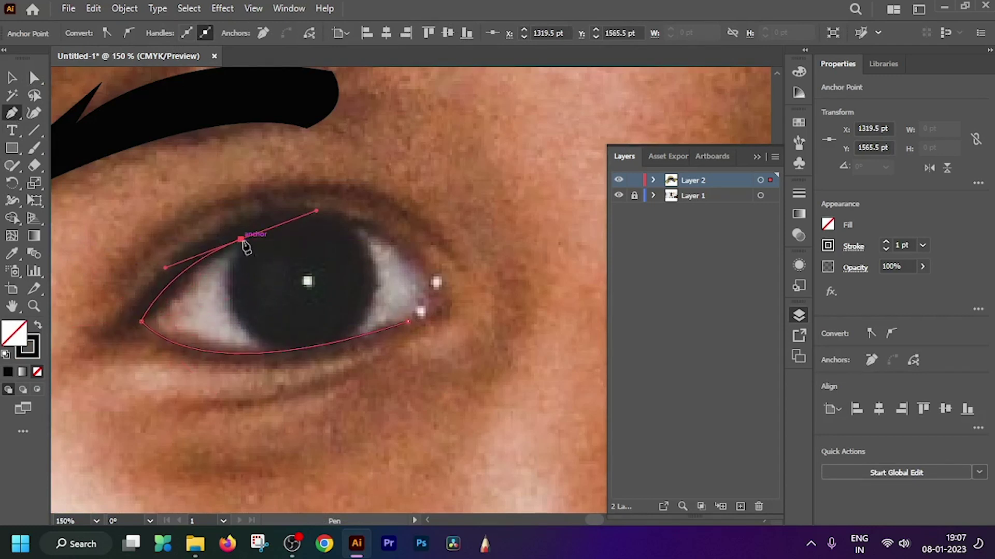
scroll(290, 350, "up", 2)
left_click_drag(241, 344, 372, 389)
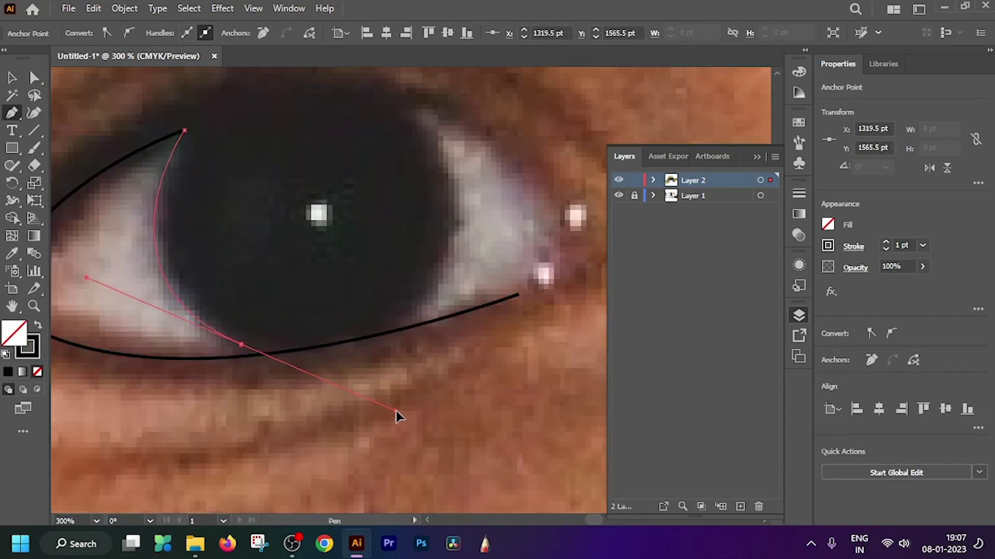
scroll(244, 344, "down", 3)
left_click_drag(326, 309, 337, 302)
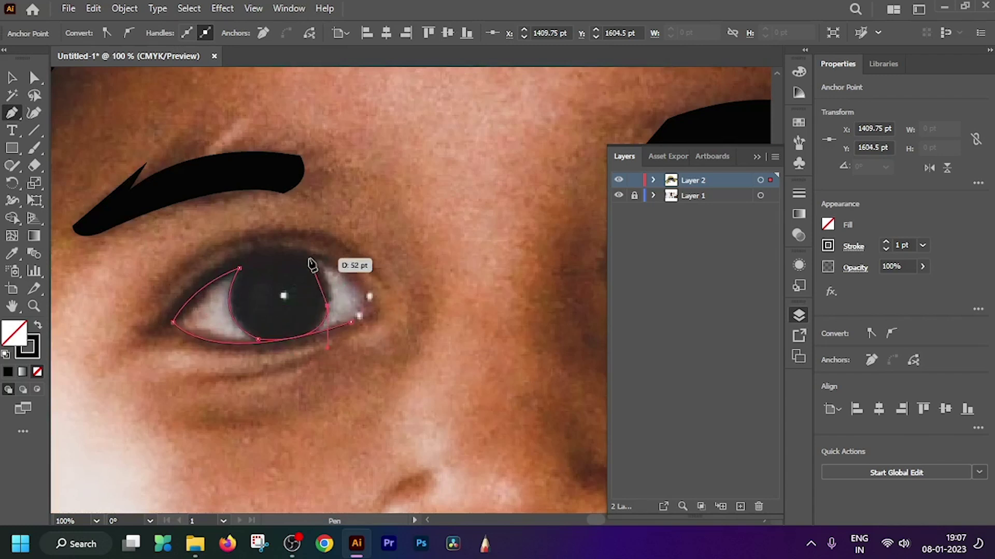
scroll(281, 246, "up", 2)
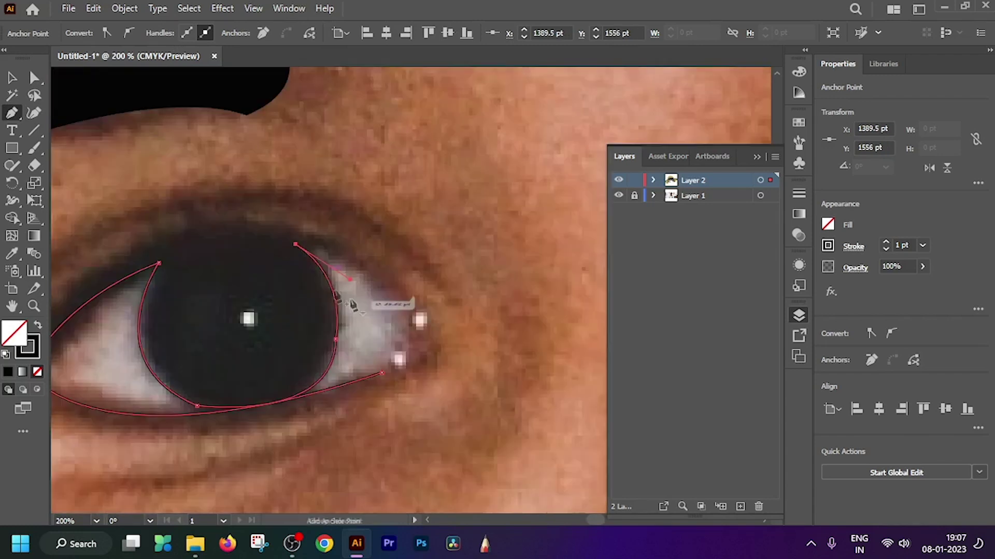
key("Escape")
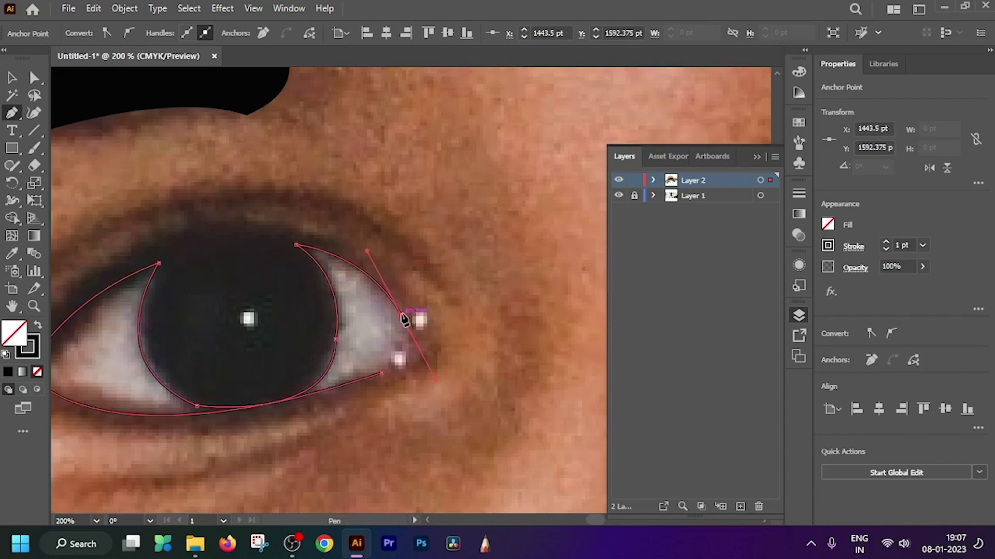
Complete the eye outline around its inner and outer corners and close the path.
scroll(344, 352, "down", 1)
mouse_move(228, 338)
left_mouse_down()
mouse_move(148, 367)
mouse_move(368, 394)
left_mouse_up()
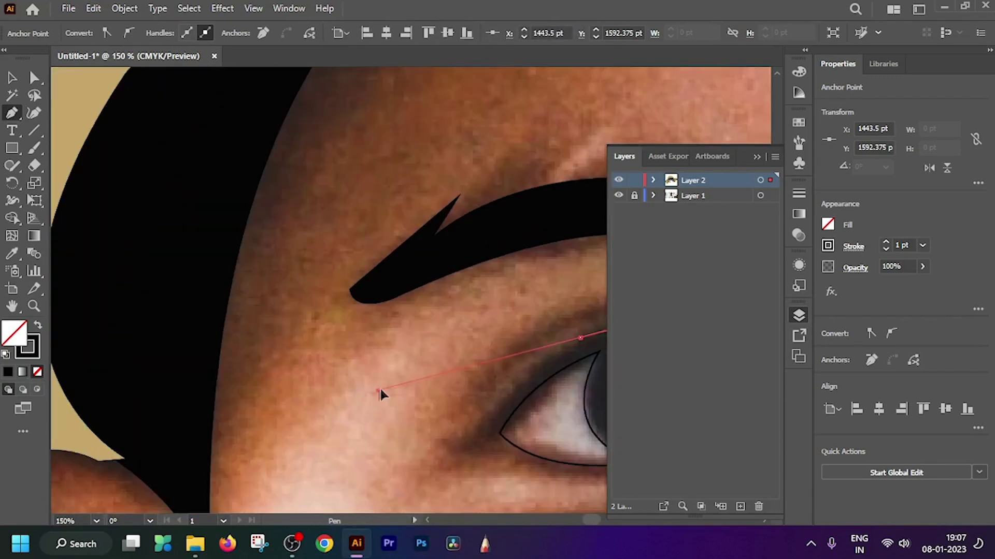
scroll(391, 377, "down", 2)
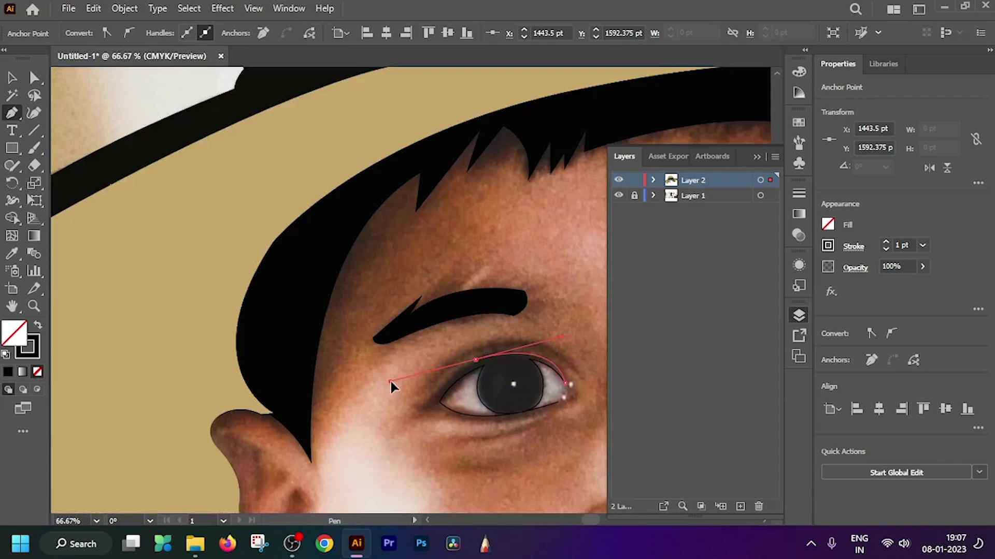
left_click(440, 405, "ctrl")
scroll(383, 361, "up", 3)
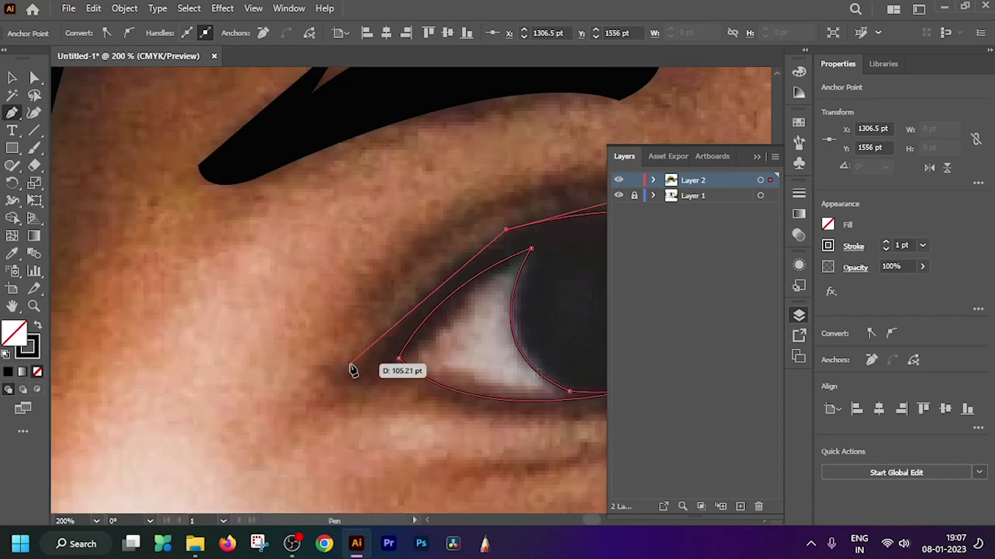
left_click_drag(358, 364, 344, 412)
mouse_move(480, 414)
left_mouse_down()
mouse_move(305, 370)
mouse_move(393, 357)
mouse_move(223, 396)
left_mouse_up()
left_click_drag(463, 348, 512, 318)
Select the eye paths and swap to a solid black fill with no stroke.
key("ctrl+a")
key("ctrl+minus")
key("shift+x")
key("ctrl+minus")
key("ctrl+minus")
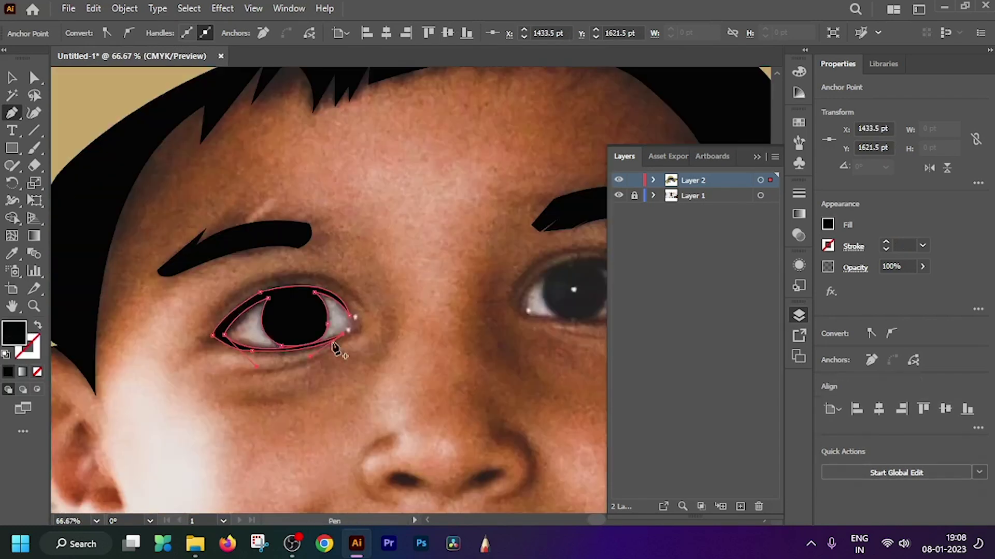
left_click(449, 235)
scroll(355, 293, "right", 3)
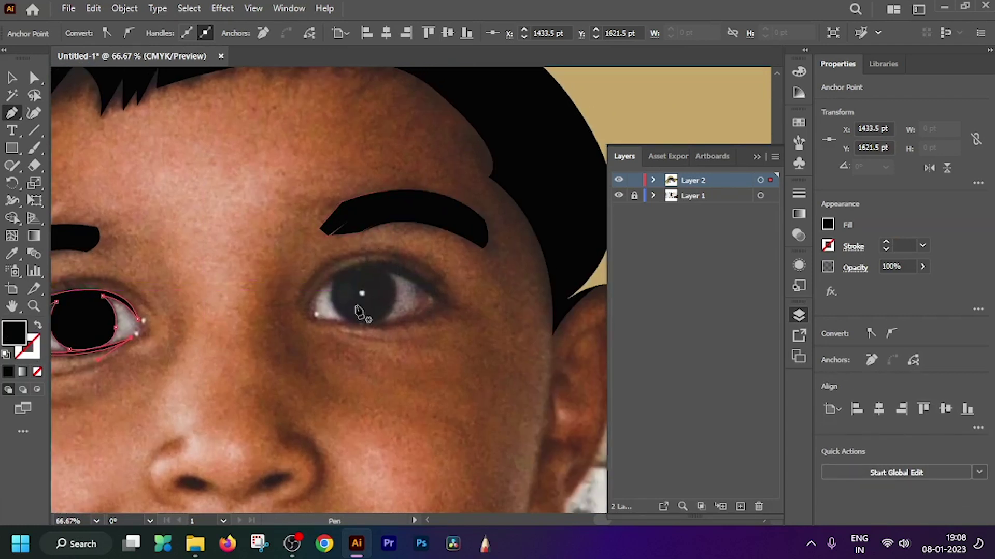
Trace the right eye's iris outline with the Pen tool.
key("ctrl+plus")
key("ctrl+plus")
key("ctrl+plus")
left_click(209, 351)
left_click_drag(287, 277, 351, 261)
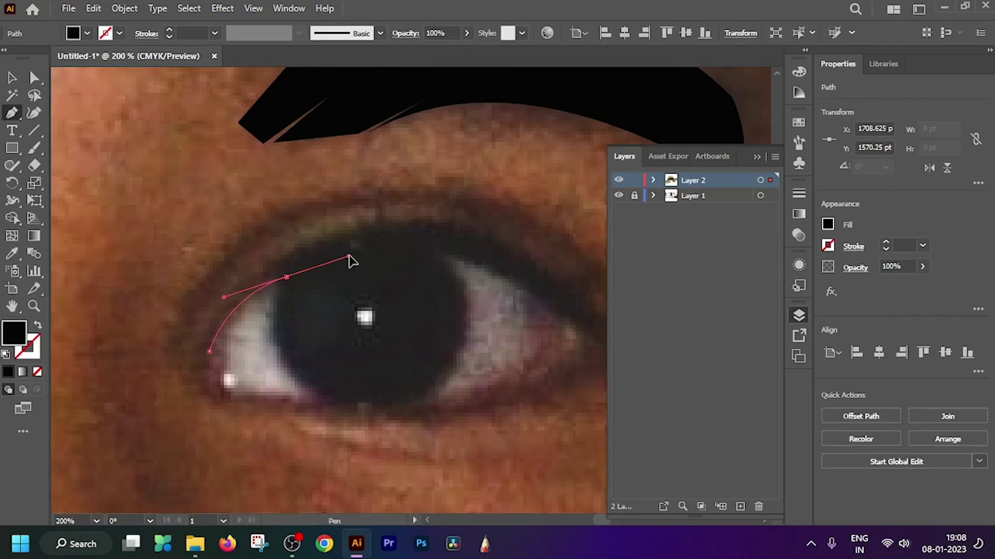
left_click_drag(435, 428, 437, 420)
key("shift+x")
scroll(363, 311, "right", 3)
scroll(363, 311, "up", 2)
left_click(337, 309)
mouse_move(504, 400)
left_mouse_down()
mouse_move(523, 432)
mouse_move(595, 495)
left_mouse_up()
left_click(504, 399)
left_click_drag(308, 463, 311, 471)
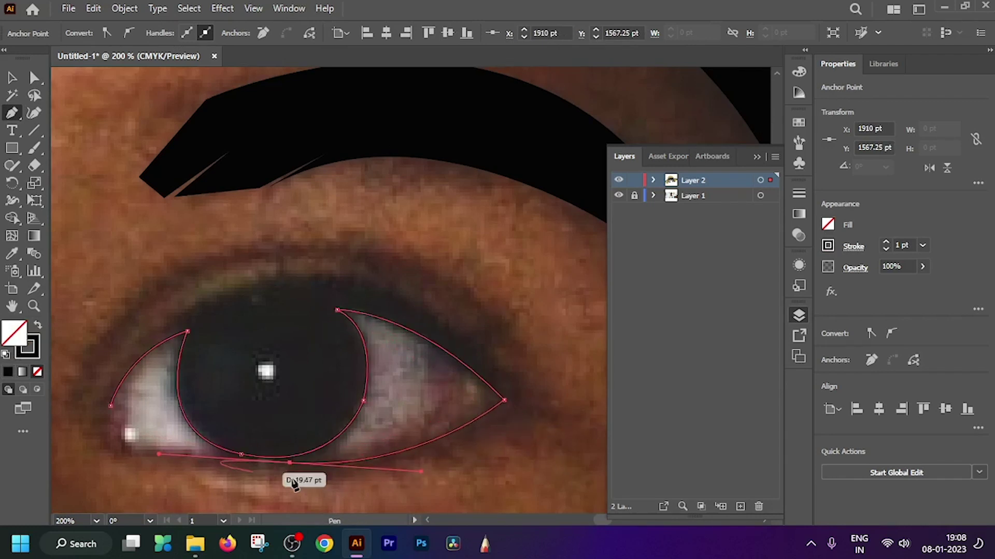
Draw the right eye's lower and upper eyelid curves.
left_click_drag(289, 463, 421, 471)
left_click_drag(524, 412, 624, 328)
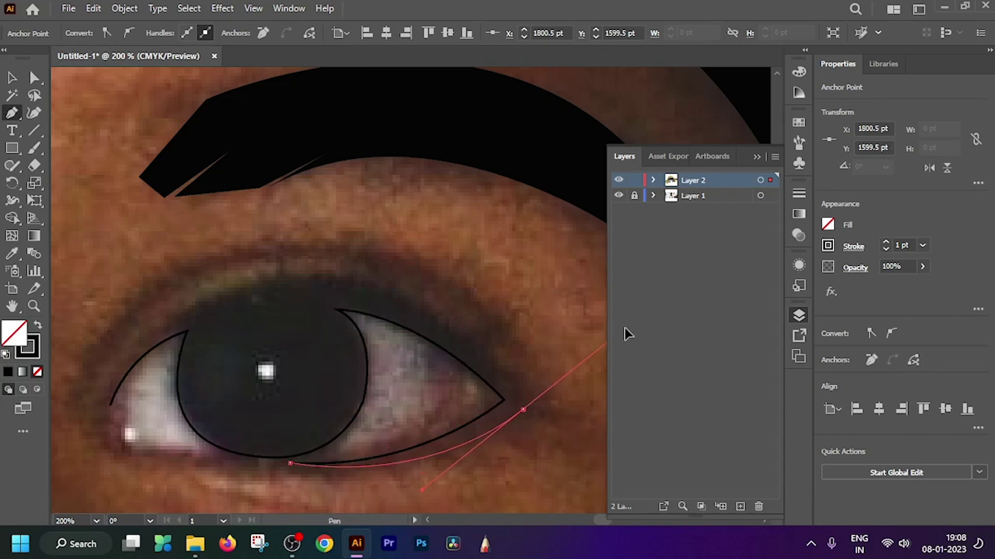
left_click_drag(308, 302, 121, 326)
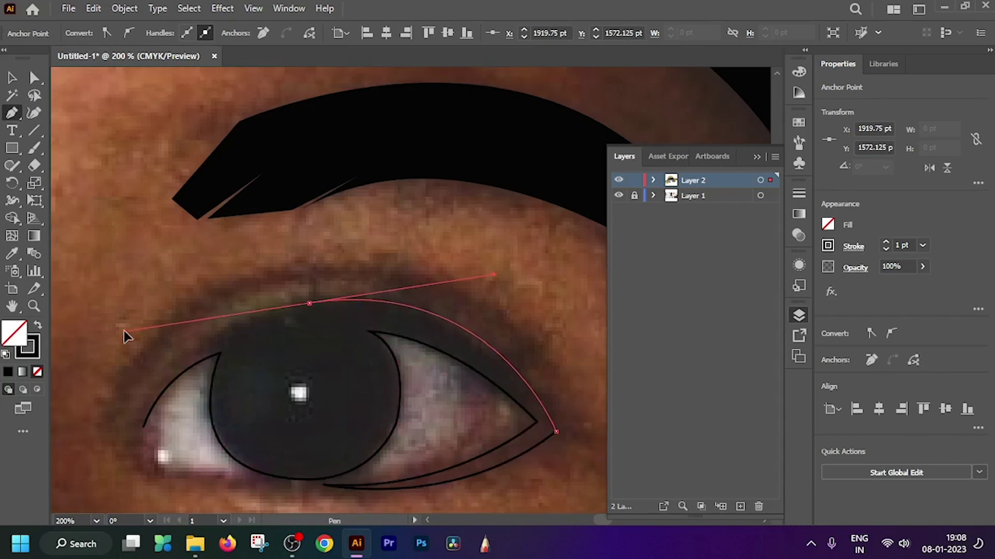
scroll(345, 410, "down", 2)
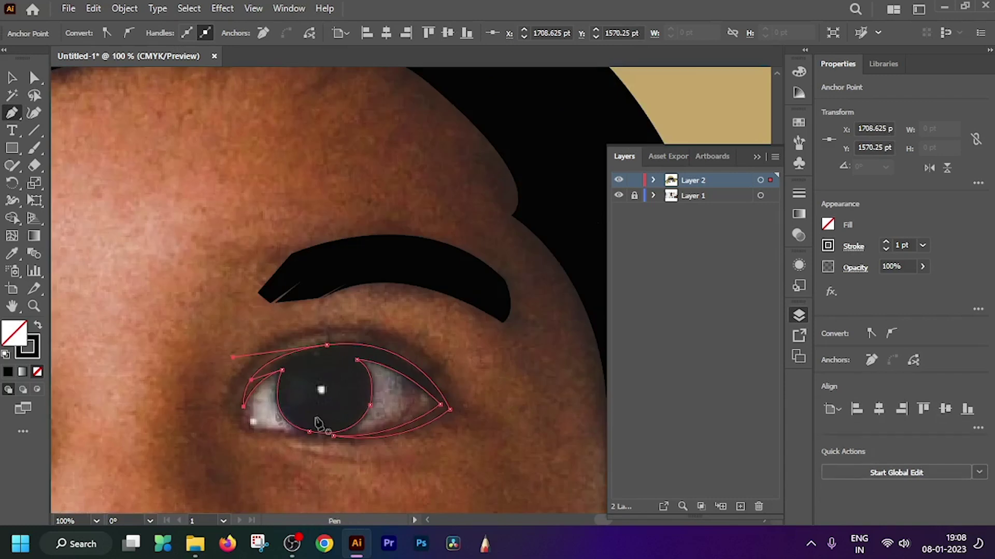
Fill the new eye shapes black and toggle the photo to compare both eyes.
left_click(37, 325)
scroll(235, 376, "down", 2)
left_click_drag(288, 410, 409, 410)
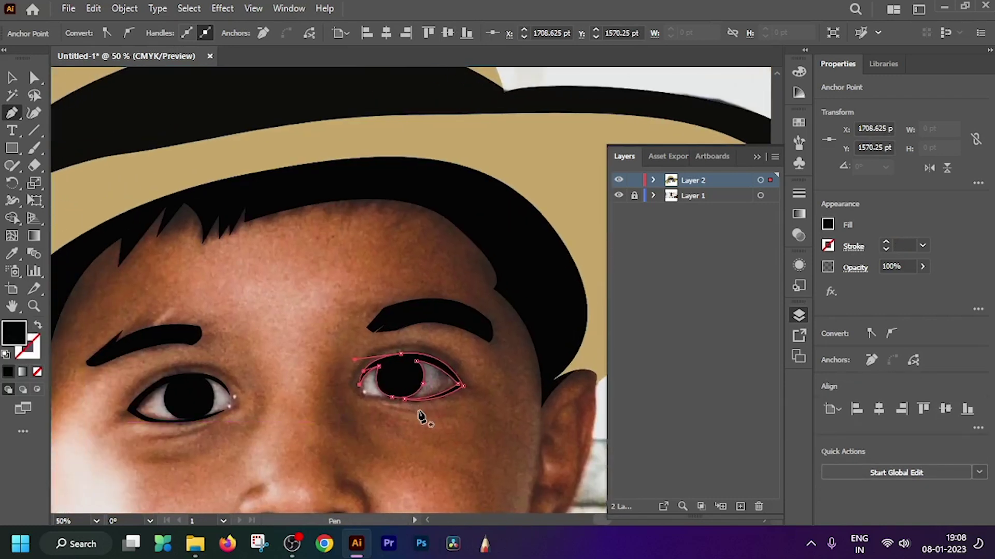
left_click(34, 78)
left_click(329, 348)
left_click(618, 195)
Pen-trace the left eye-white's upper edge, from the lash line to the outer corner.
scroll(326, 294, "down", 3)
scroll(311, 269, "up", 2)
scroll(258, 220, "up", 1)
scroll(258, 220, "up", 2)
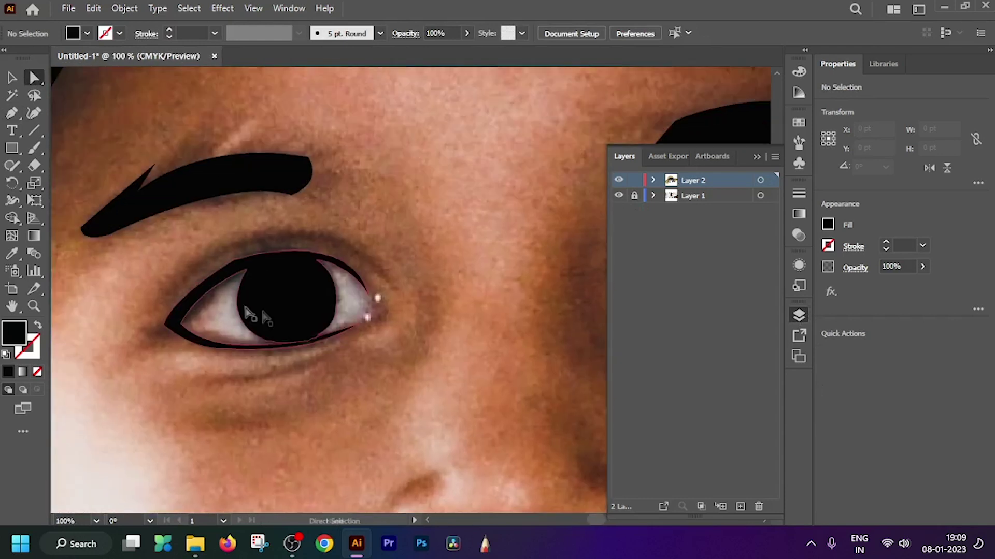
scroll(253, 352, "up", 1)
key("p")
scroll(173, 280, "up", 4)
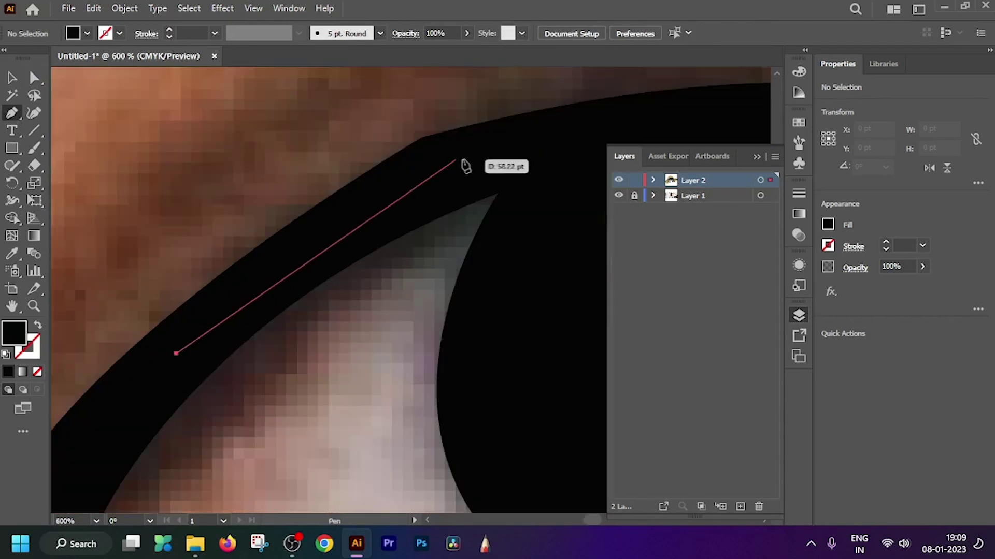
left_click_drag(239, 337, 185, 191)
left_click(295, 171)
left_click(484, 162)
left_click_drag(496, 184, 278, 194)
left_click(403, 254)
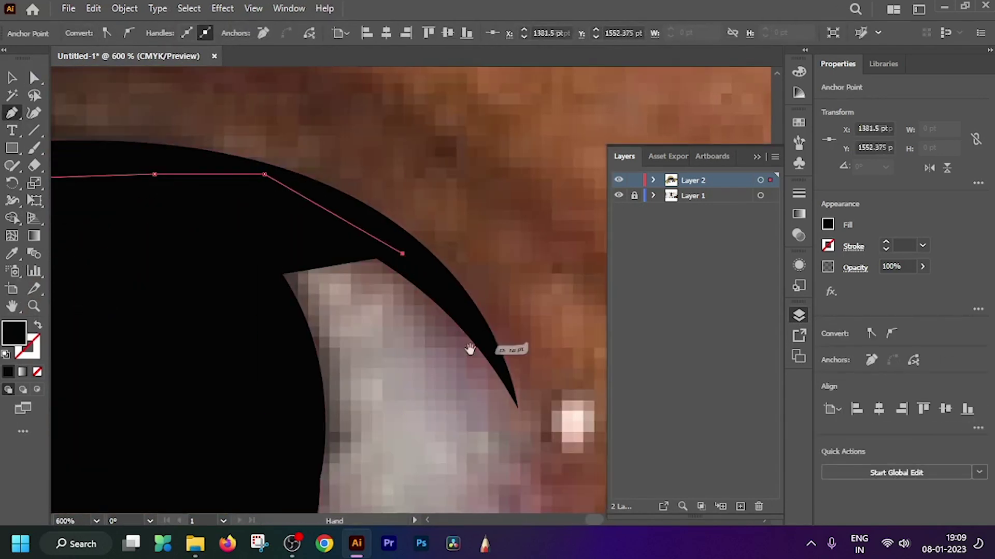
Continue the unfilled outline along the lower lid and close it at the starting anchor.
scroll(470, 350, "down", 3)
key("shift+x")
scroll(466, 348, "up", 4)
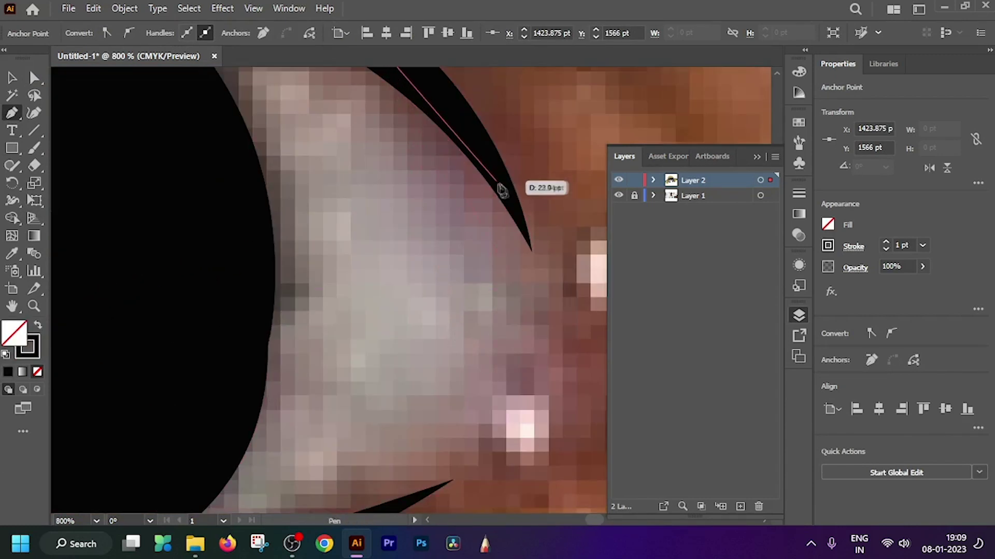
scroll(532, 315, "down", 3)
scroll(506, 317, "up", 5)
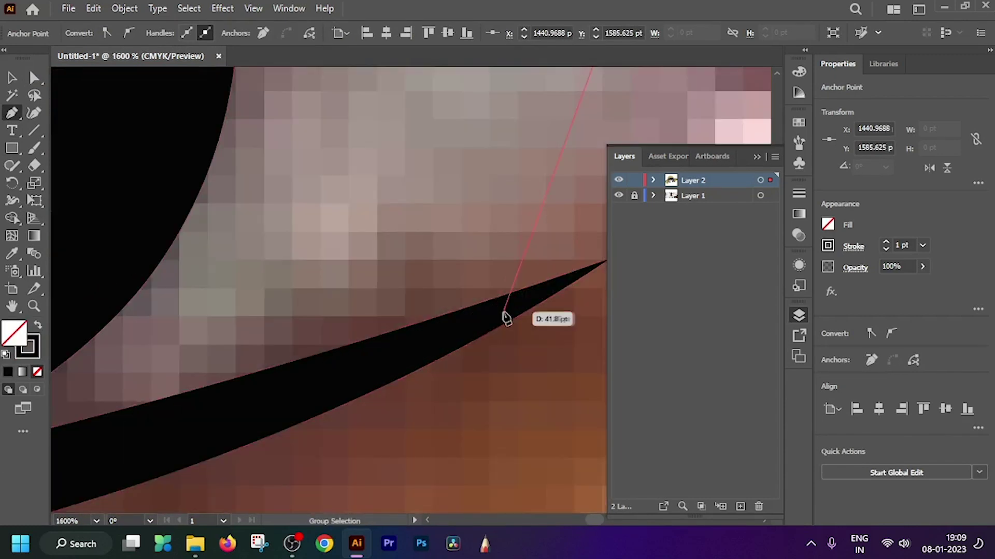
scroll(506, 314, "down", 5)
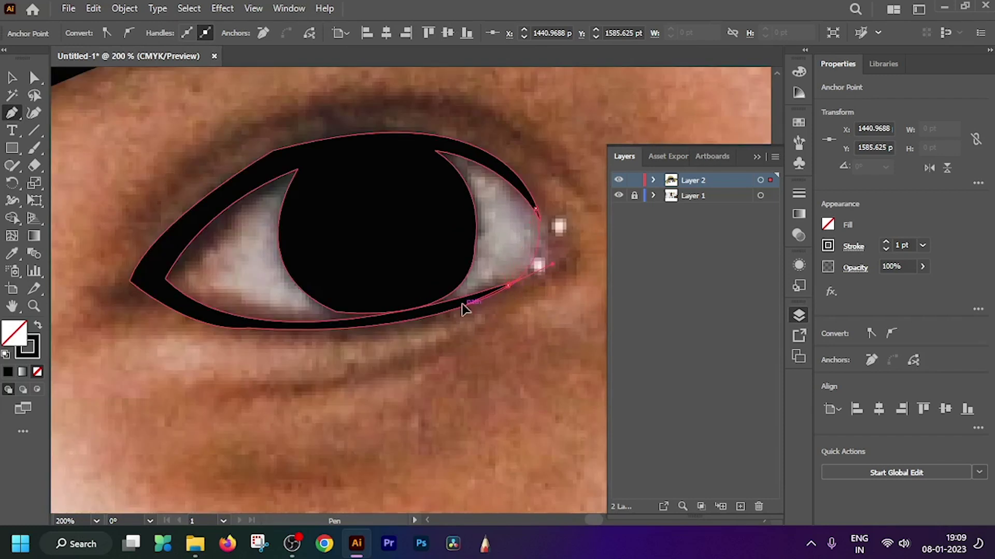
left_click(462, 304)
scroll(456, 305, "up", 2)
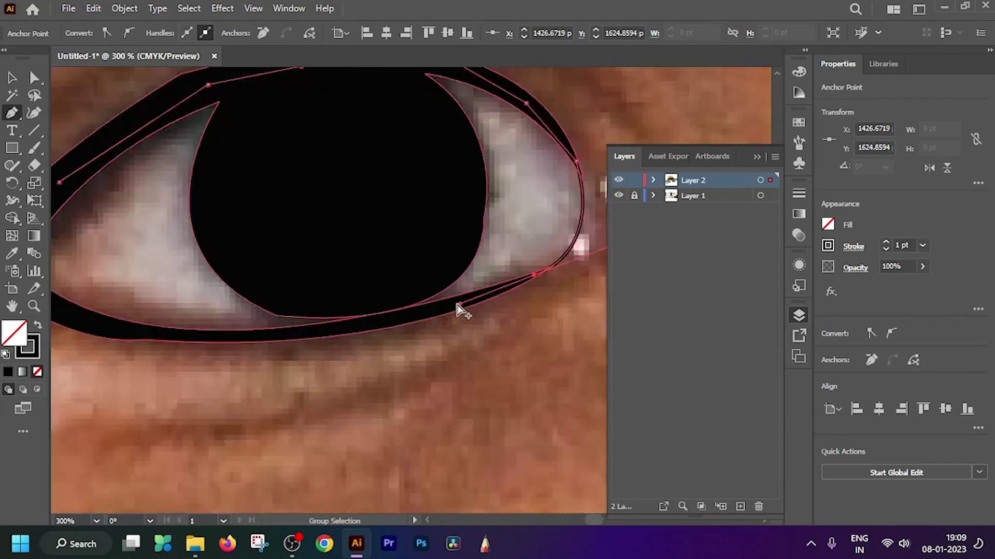
scroll(460, 307, "up", 2)
scroll(231, 387, "down", 4)
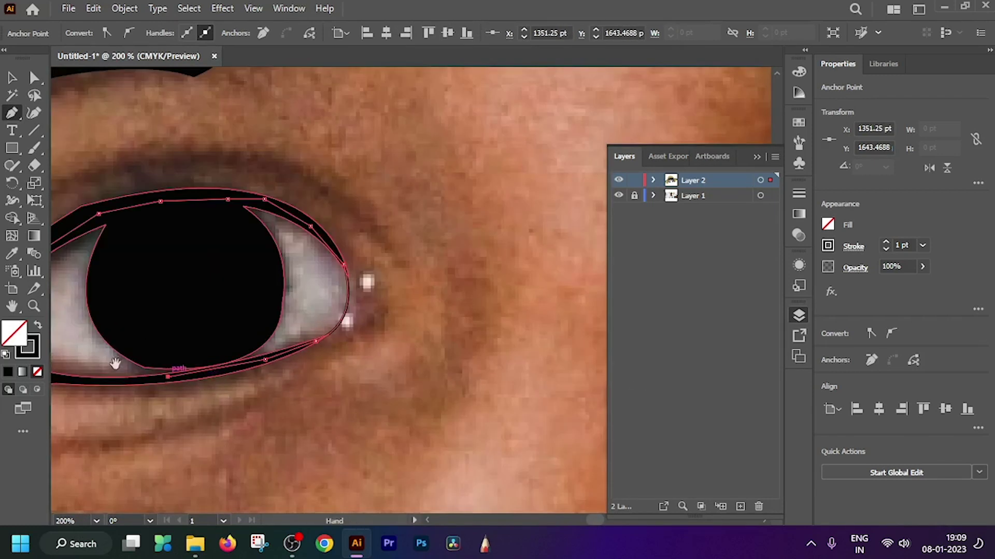
scroll(333, 396, "up", 3)
left_click(303, 416)
left_click(126, 390)
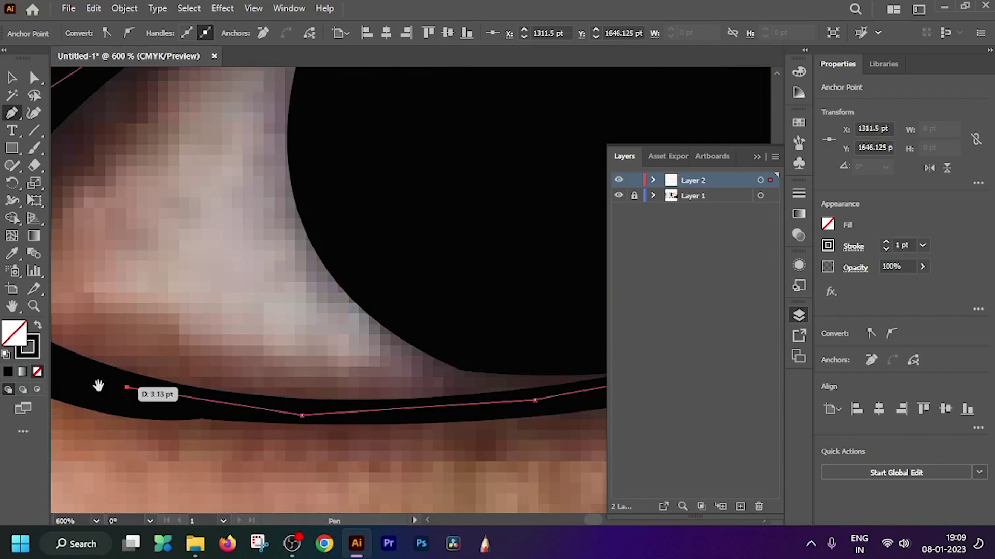
left_click(285, 385)
left_click(200, 329)
left_click(334, 150)
Fill the left eye-white with sampled light grey and arrange it behind the black iris.
scroll(294, 208, "down", 3)
left_click_drag(291, 220, 128, 241)
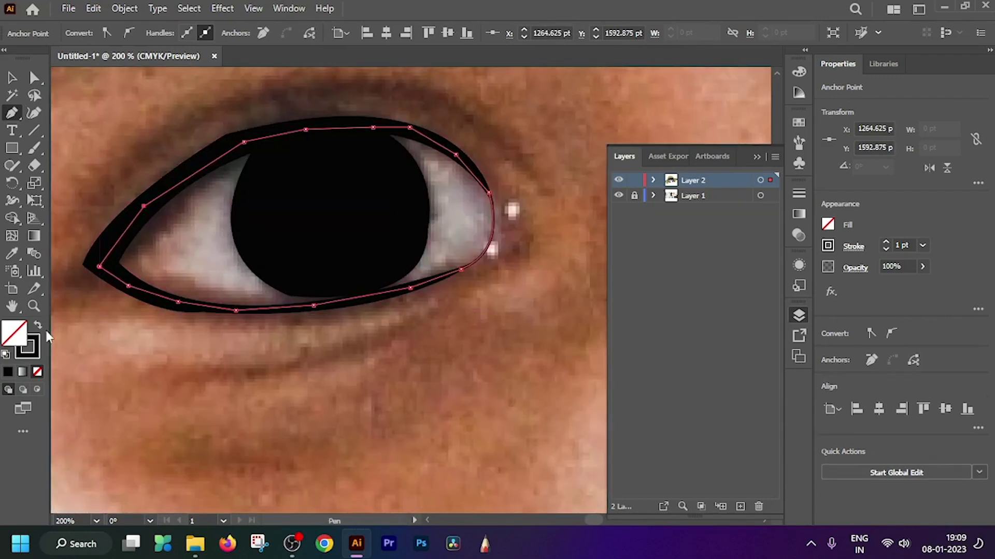
left_click(465, 209)
scroll(465, 209, "down", 3)
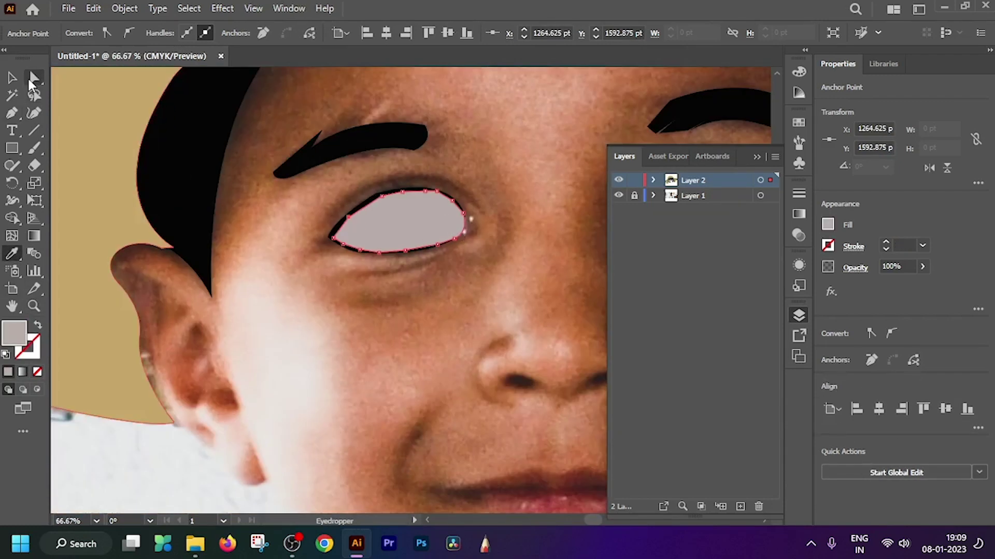
key("a")
right_click(386, 233)
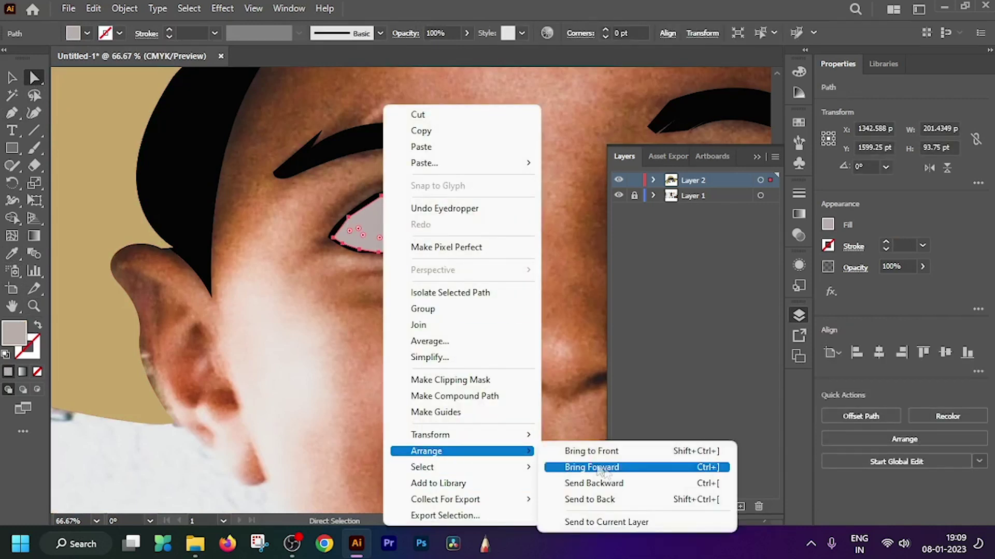
left_click(578, 488)
key("ctrl+minus")
key("ctrl+minus")
left_click_drag(354, 236, 347, 295)
scroll(347, 295, "up", 6)
scroll(355, 262, "up", 1)
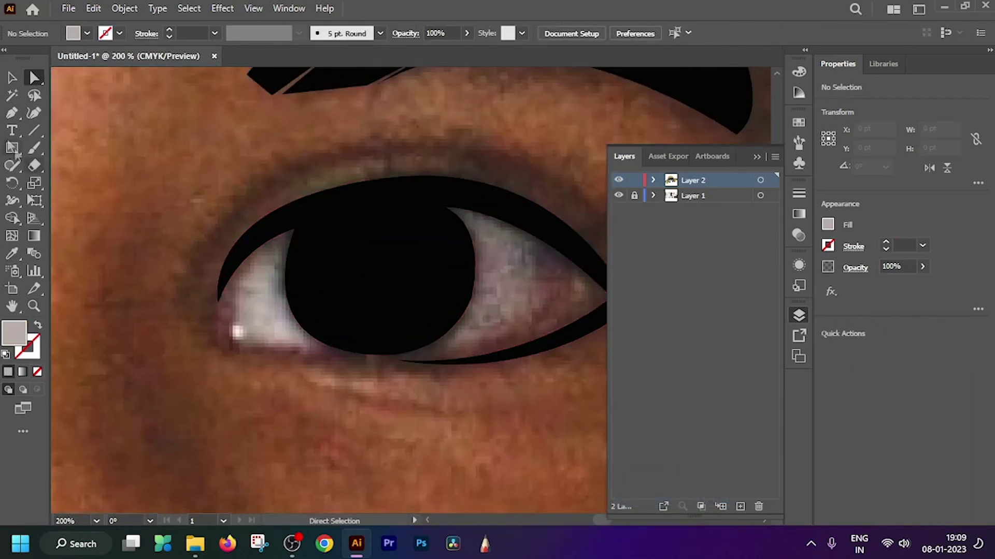
Pen-trace a closed curved outline of the right eye-white along its lower and upper lids.
key("p")
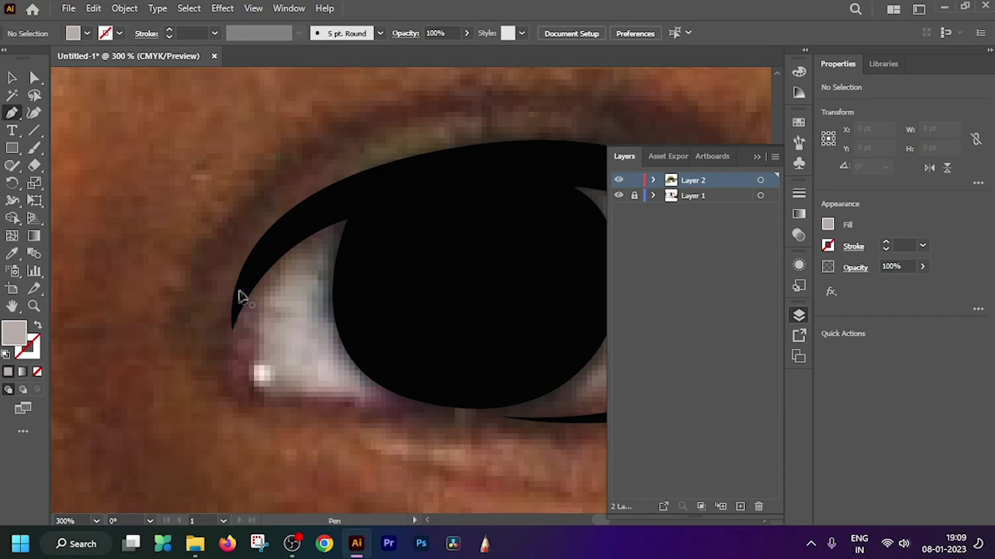
left_click(239, 290)
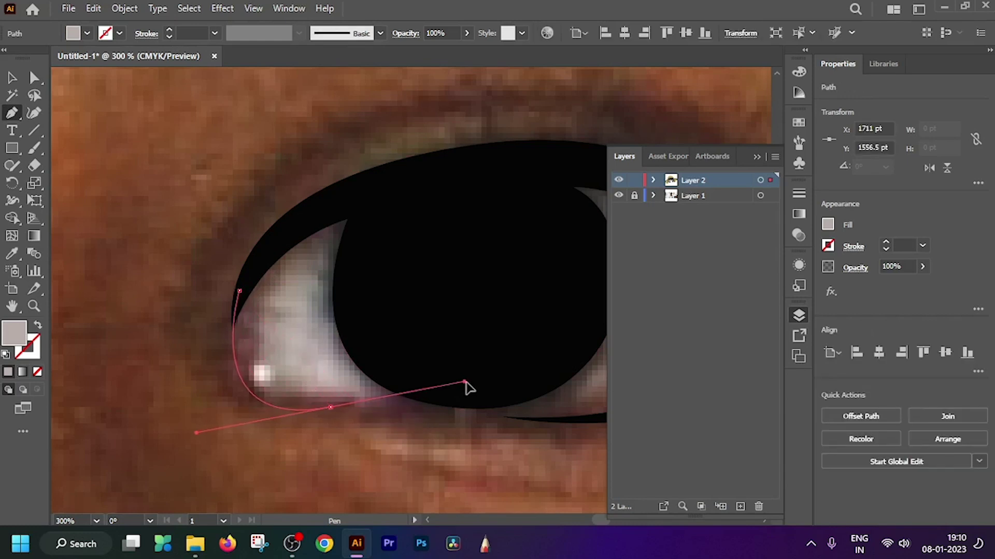
mouse_move(469, 394)
left_mouse_down()
mouse_move(366, 425)
mouse_move(449, 394)
left_mouse_up()
key("ctrl+minus")
key("ctrl+minus")
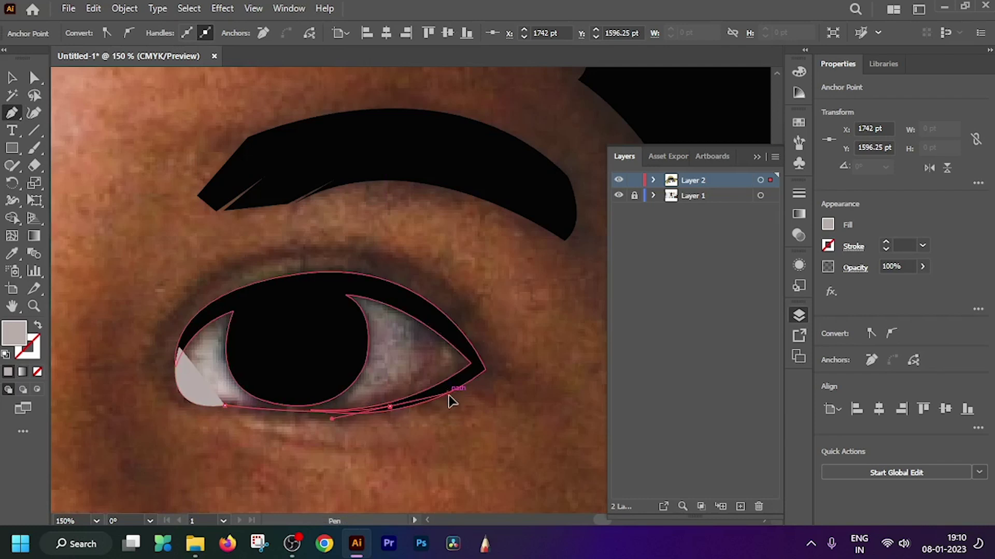
scroll(388, 407, "up", 2)
left_click_drag(449, 395, 539, 383)
left_click_drag(580, 351, 463, 401)
left_click(360, 295)
left_click_drag(189, 228, 339, 167)
left_click(260, 270)
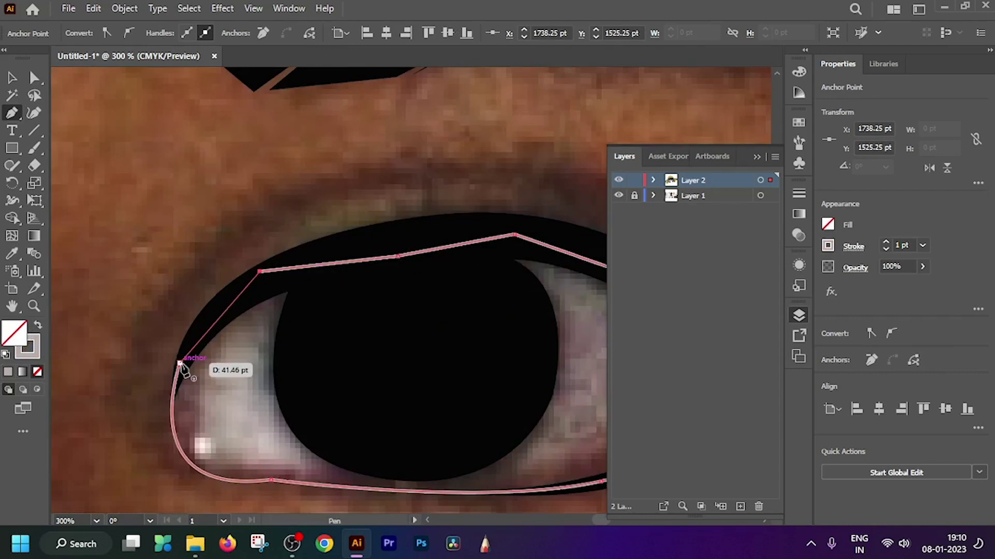
Give the right eye-white a grey fill with no stroke and send it behind the iris.
left_click(38, 326)
key("ctrl+1")
key("a")
right_click(400, 105)
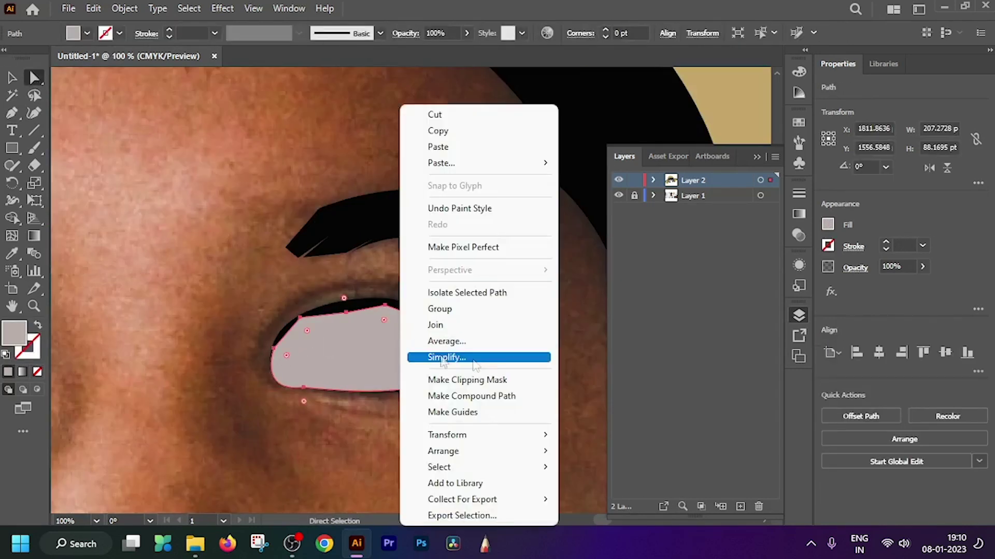
left_click(611, 500)
scroll(384, 395, "down", 2)
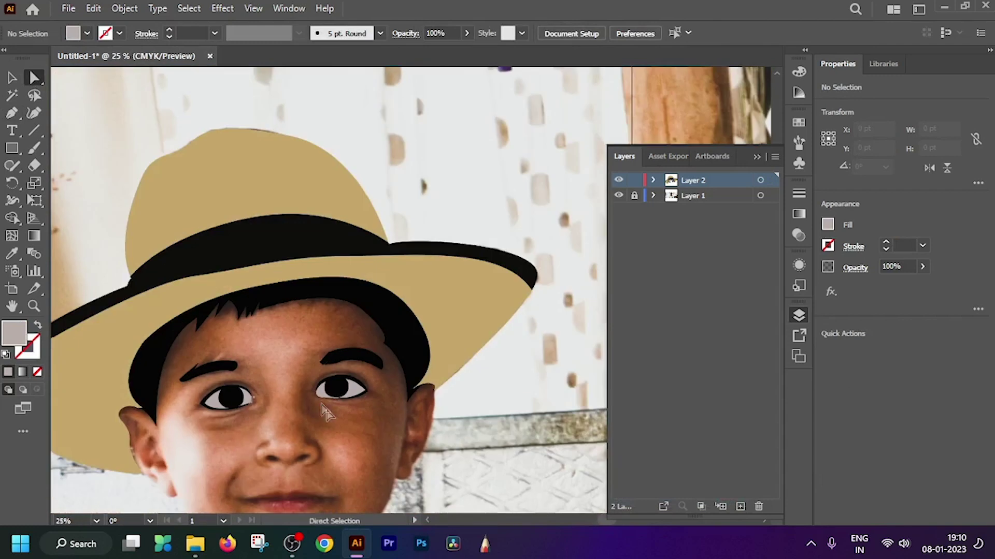
Start a curved Pen path over the right nostril and set its fill to 000000 black.
scroll(401, 331, "down", 2)
scroll(206, 344, "up", 1)
scroll(279, 285, "up", 1)
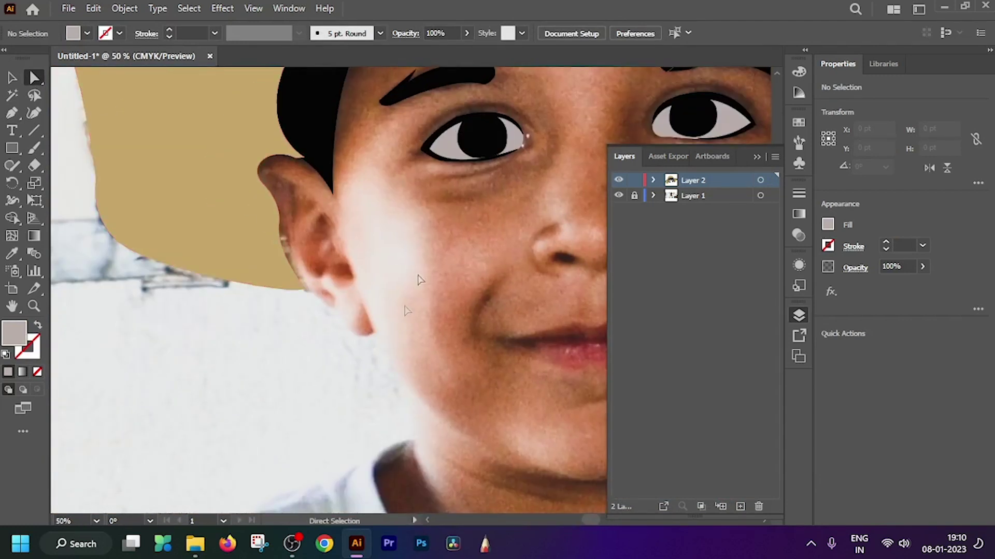
scroll(388, 342, "up", 2)
scroll(424, 311, "up", 1)
scroll(518, 363, "right", 3)
scroll(518, 363, "down", 1)
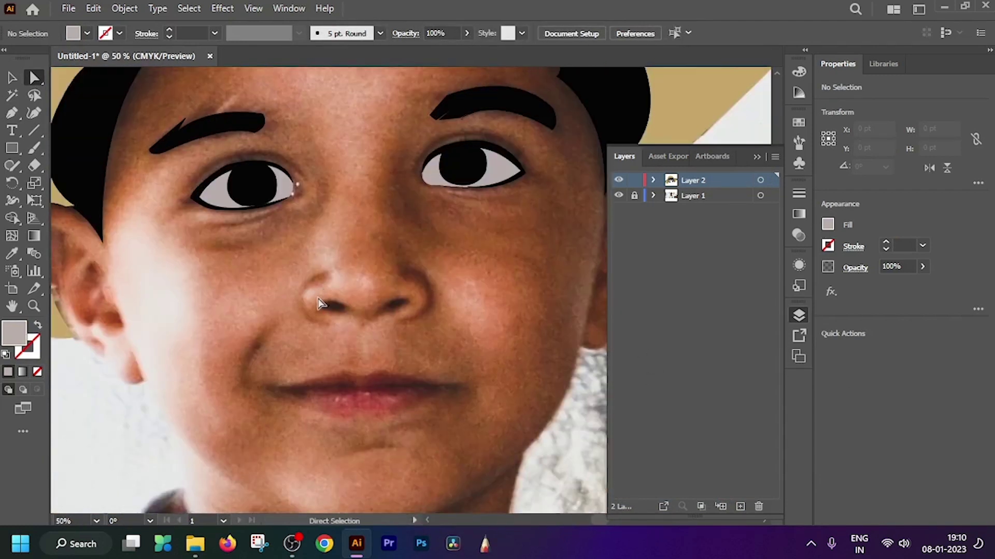
scroll(299, 310, "up", 3)
scroll(299, 311, "up", 2)
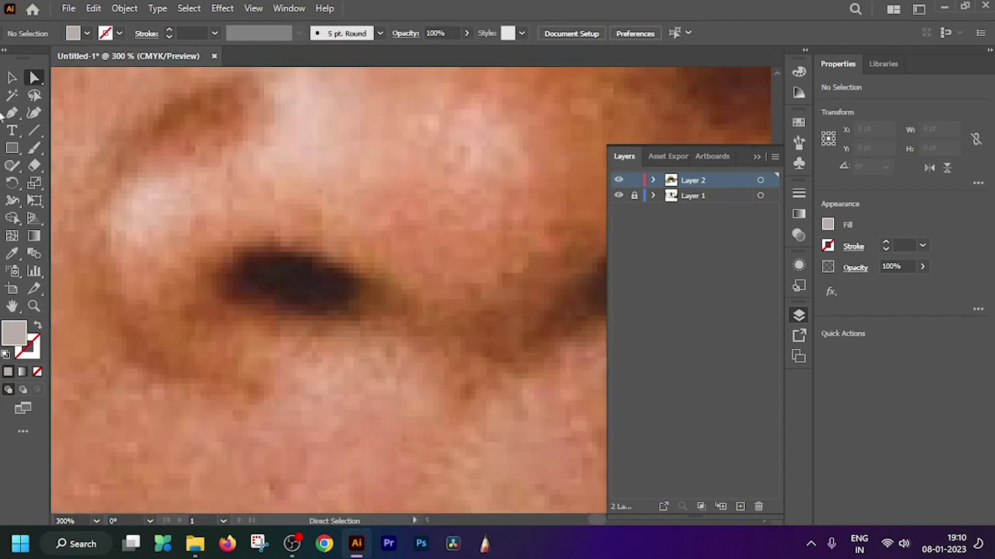
left_click(356, 316)
left_click_drag(189, 219, 190, 218)
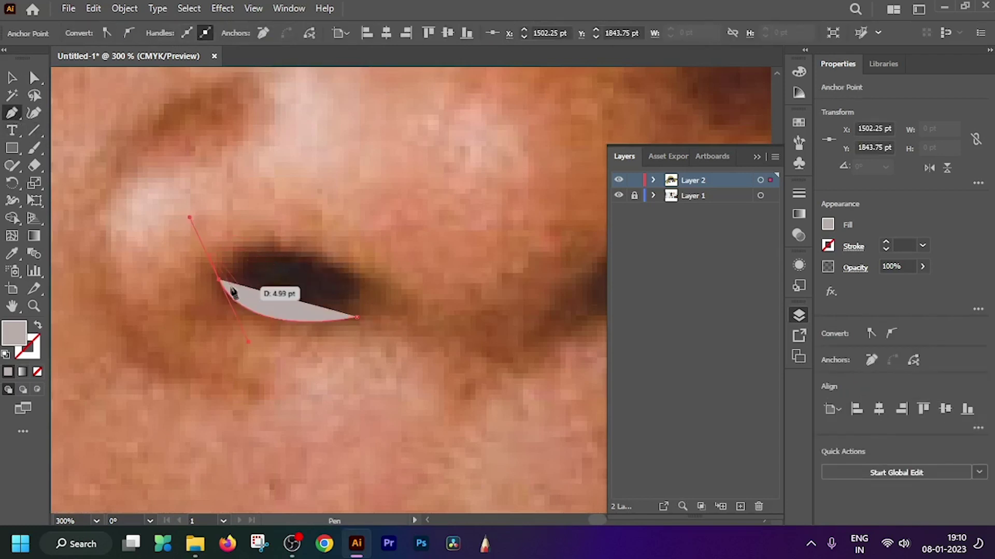
left_click_drag(356, 317, 394, 275)
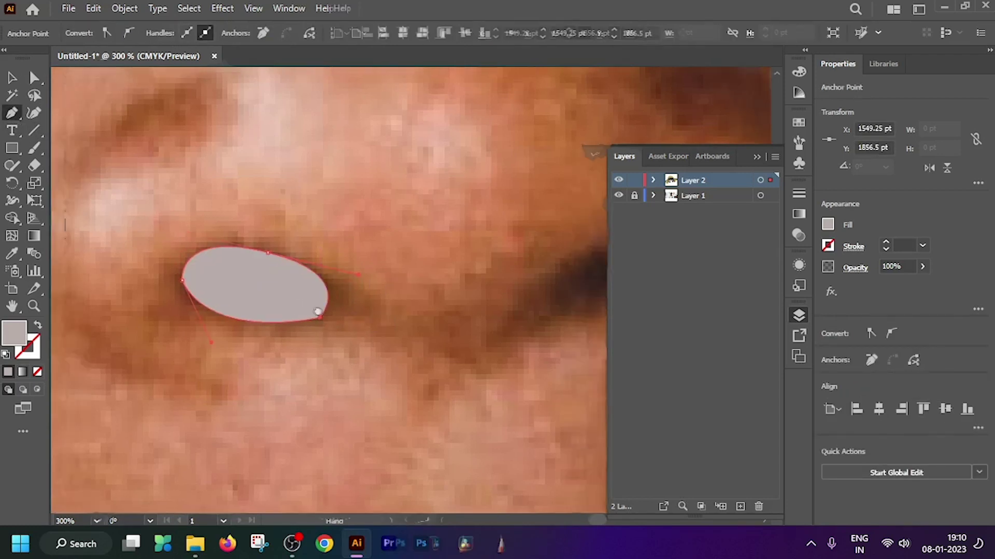
scroll(332, 290, "right", 3)
double_click(14, 333)
type("000000")
key("Return")
Finish curving the nostril outline, close it, and restore the solid black fill.
scroll(304, 326, "right", 3)
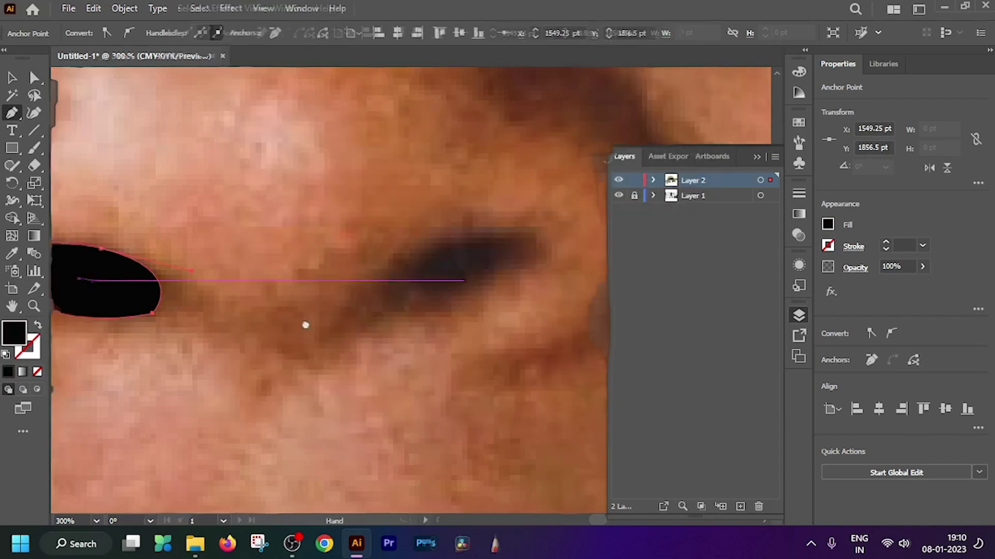
scroll(282, 298, "down", 2)
left_click_drag(374, 206, 506, 166)
left_click(375, 206)
mouse_move(433, 247)
left_mouse_down()
mouse_move(403, 294)
mouse_move(415, 298)
mouse_move(432, 251)
left_mouse_up()
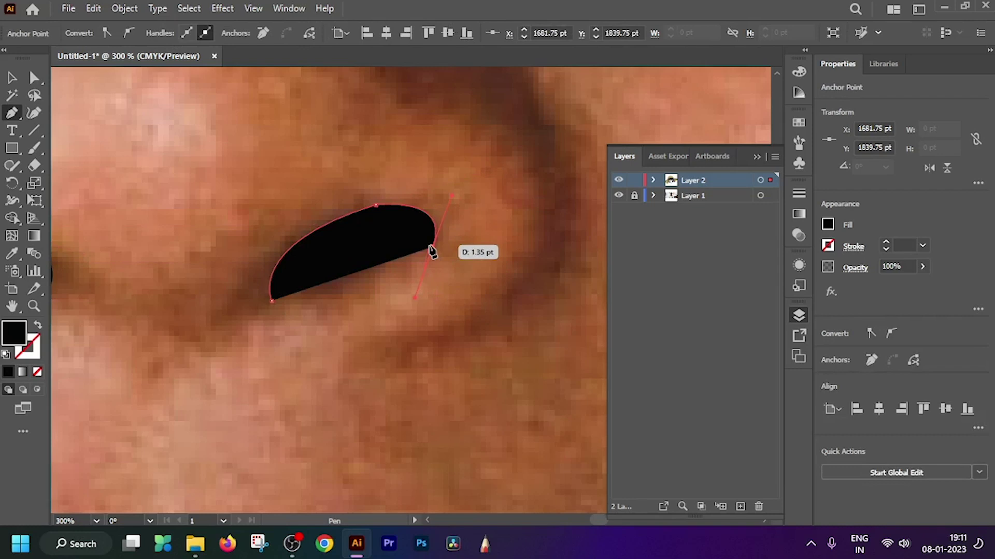
key("shift+x")
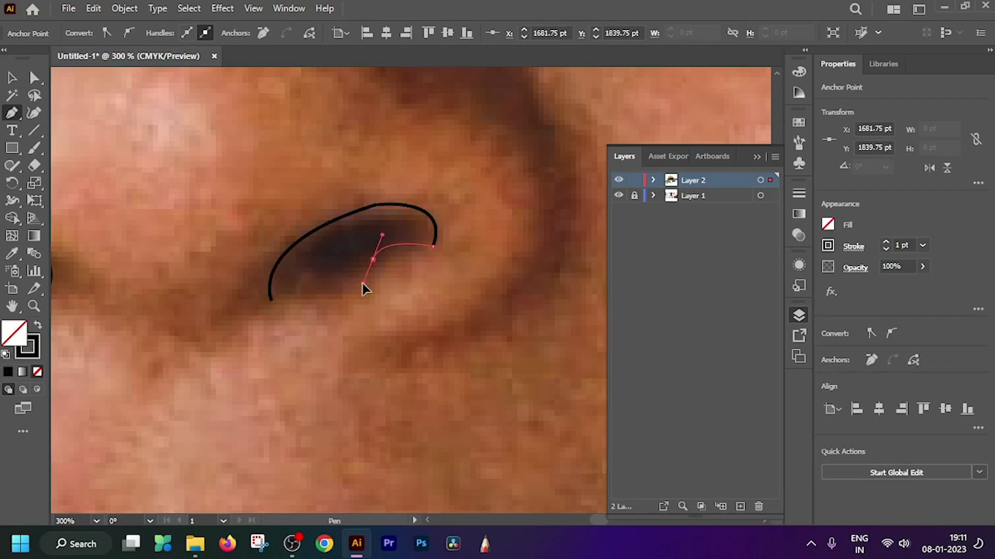
left_click_drag(271, 300, 293, 306)
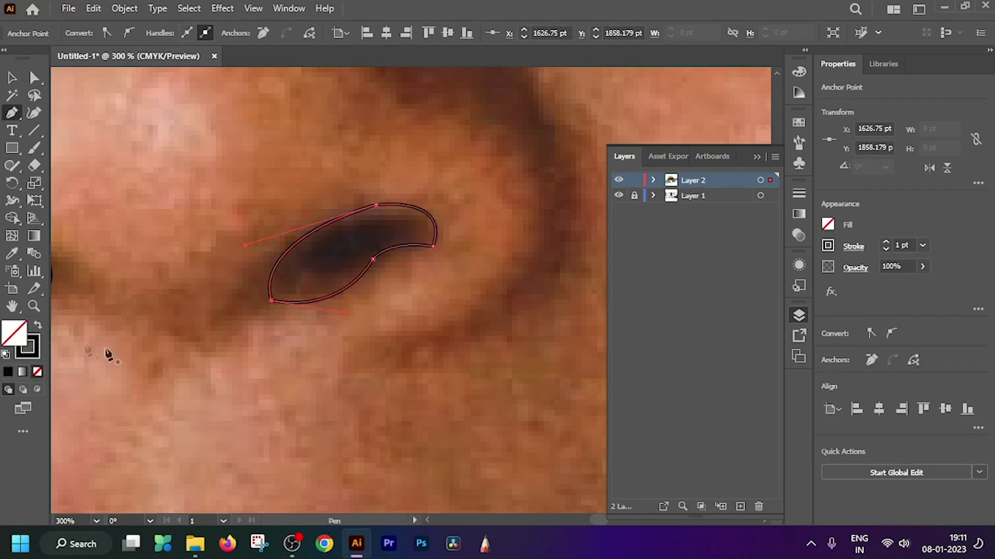
key("shift+x")
key("ctrl+minus")
key("ctrl+minus")
key("ctrl+minus")
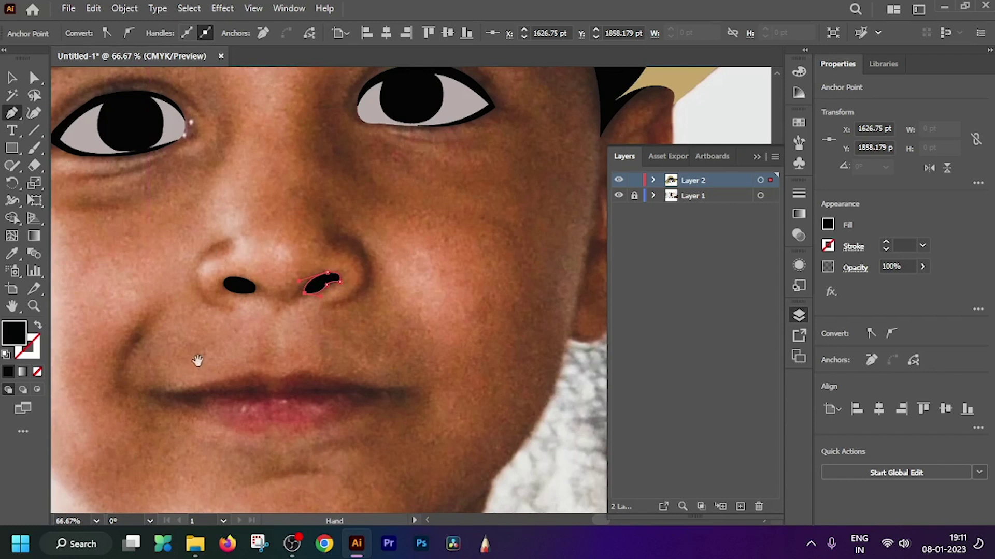
mouse_move(197, 360)
left_mouse_down()
mouse_move(195, 277)
mouse_move(306, 237)
left_mouse_up()
scroll(195, 278, "up", 2)
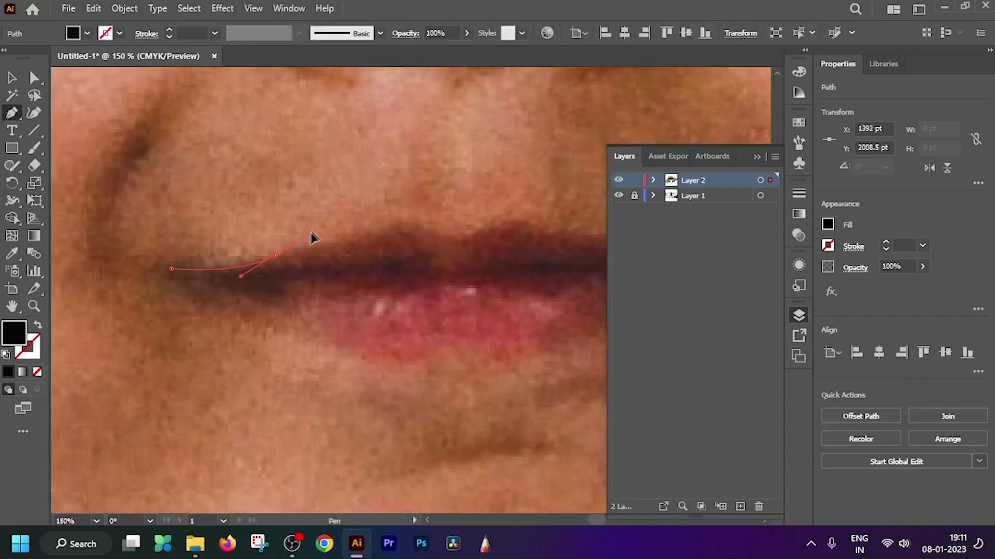
Begin the lip outline with curved anchors along the upper lip up to its peak.
left_click(38, 325)
mouse_move(368, 276)
left_mouse_down()
mouse_move(272, 305)
mouse_move(236, 286)
left_mouse_up()
left_click(272, 255)
scroll(292, 274, "up", 2, "alt")
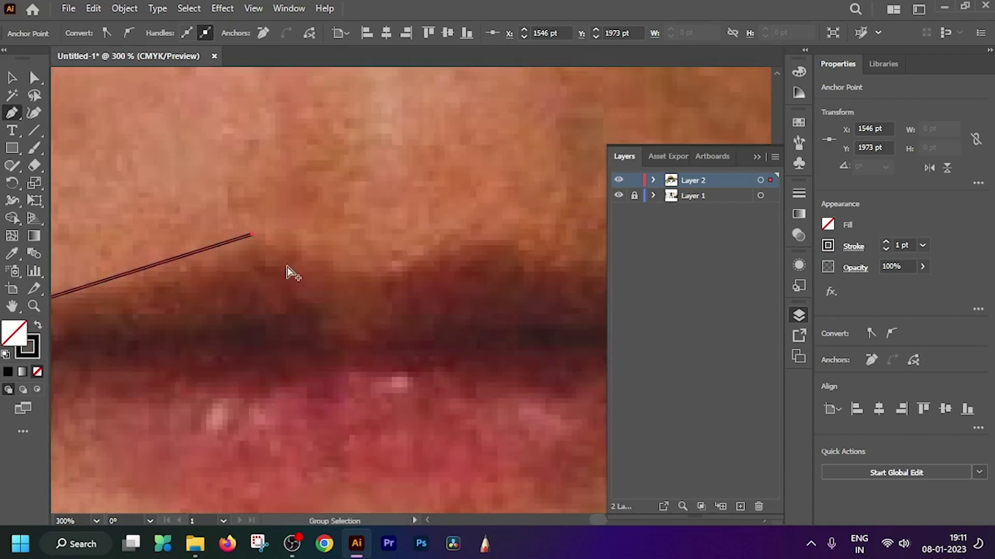
left_click_drag(278, 236, 282, 238)
mouse_move(367, 275)
left_mouse_down()
mouse_move(411, 263)
mouse_move(321, 274)
left_mouse_up()
left_click(338, 208)
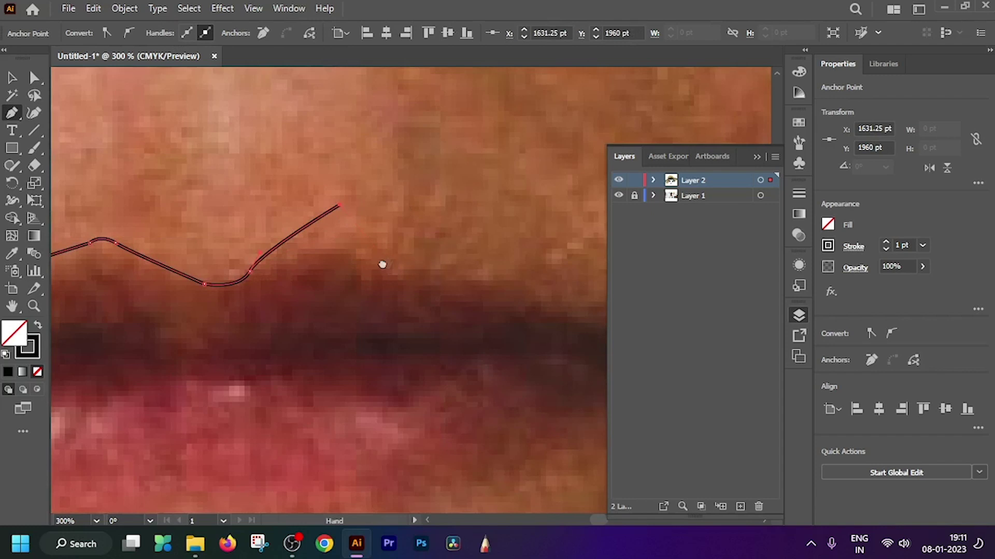
Close the lip path at its starting anchor and fill it with dark red sampled from the photo.
scroll(388, 266, "down", 2, "alt")
scroll(415, 311, "down", 2, "alt")
scroll(384, 314, "up", 1, "alt")
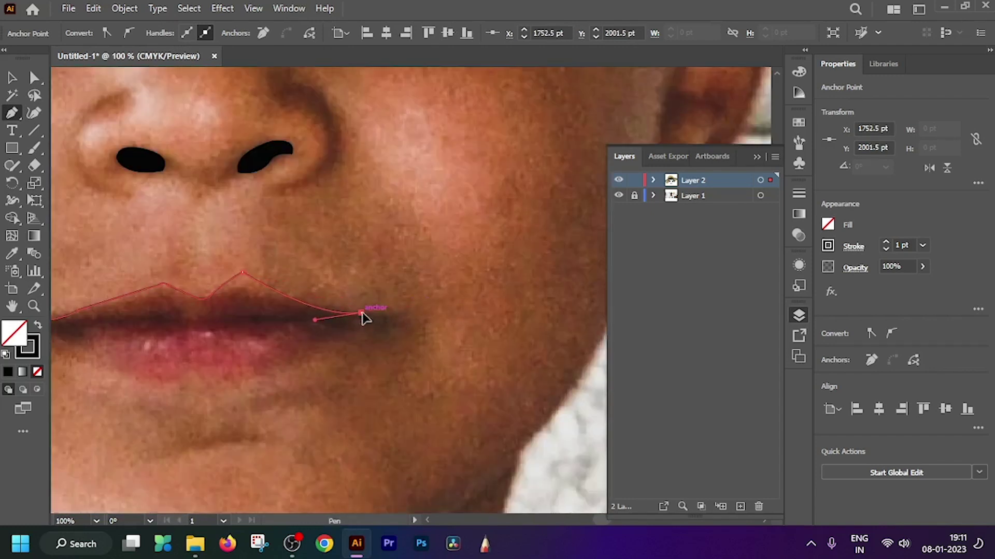
scroll(60, 388, "left", 2)
left_click_drag(289, 386, 184, 386)
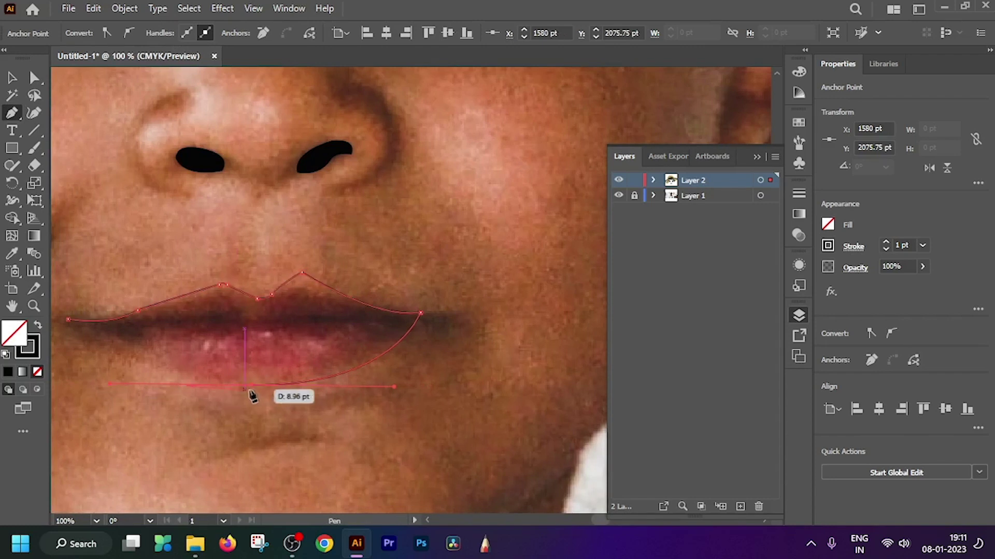
left_click(68, 320)
scroll(129, 291, "left", 4)
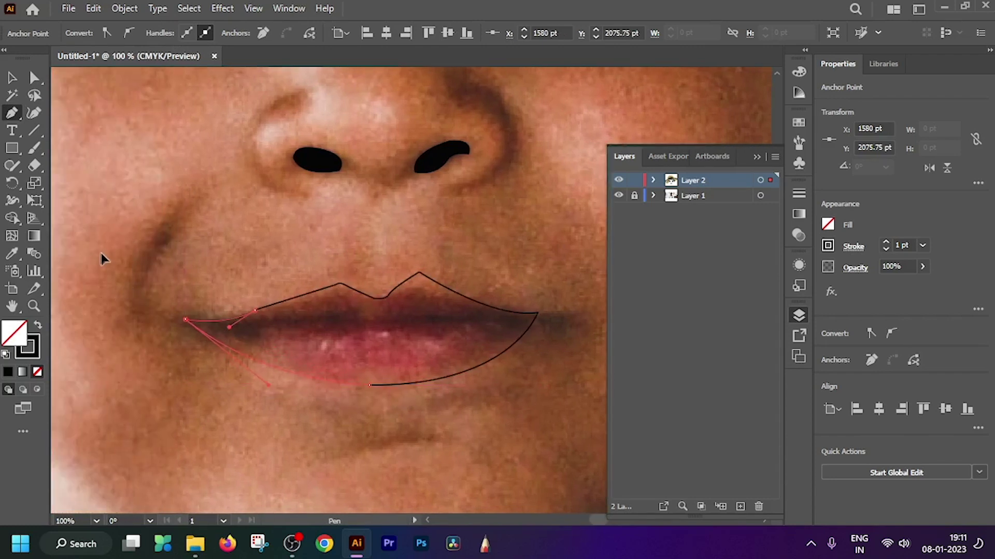
scroll(276, 329, "up", 1, "alt")
scroll(311, 340, "down", 2, "alt")
scroll(311, 340, "up", 3, "alt")
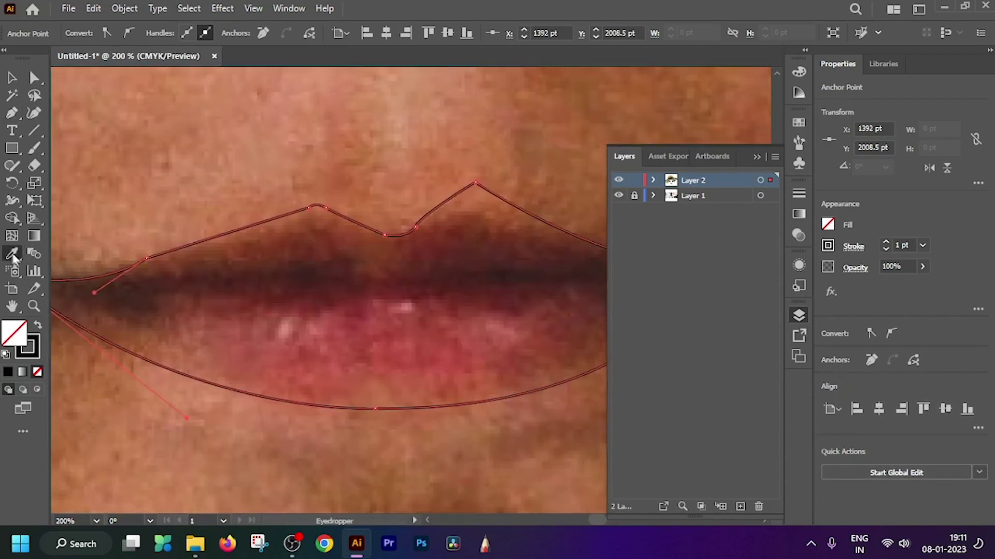
left_click(355, 310)
scroll(355, 311, "down", 2, "alt")
Round the upper lip's sharp peak anchors with Direct Selection.
key("a")
scroll(295, 275, "up", 2, "alt")
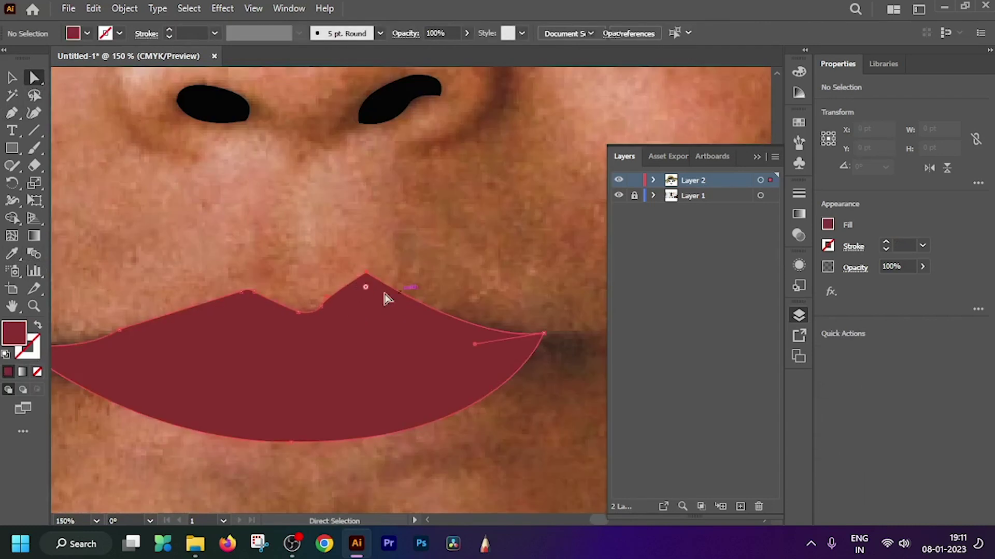
scroll(357, 274, "up", 1, "alt")
left_click_drag(352, 264, 355, 322)
left_click(207, 264)
scroll(282, 371, "up", 1, "alt")
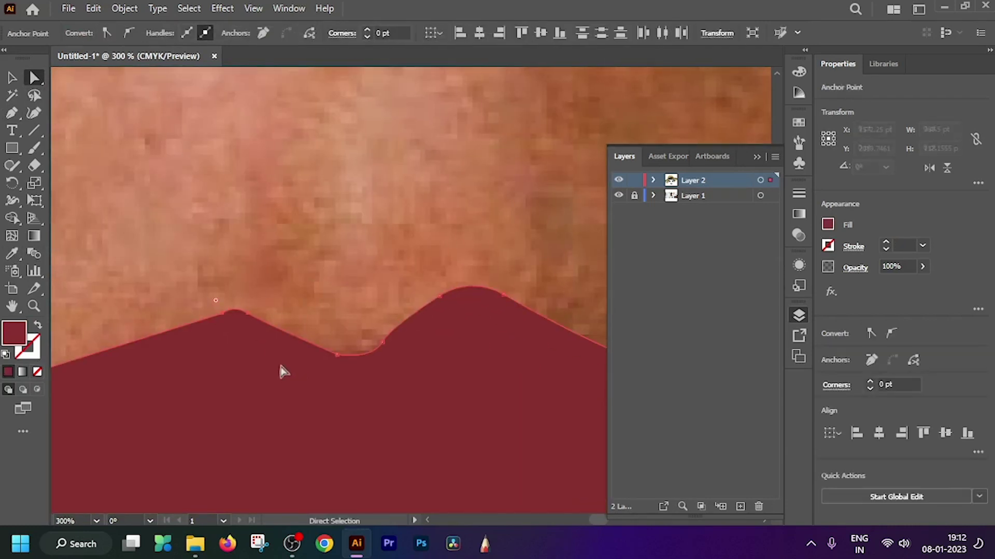
scroll(235, 346, "up", 2, "alt")
left_click(305, 265)
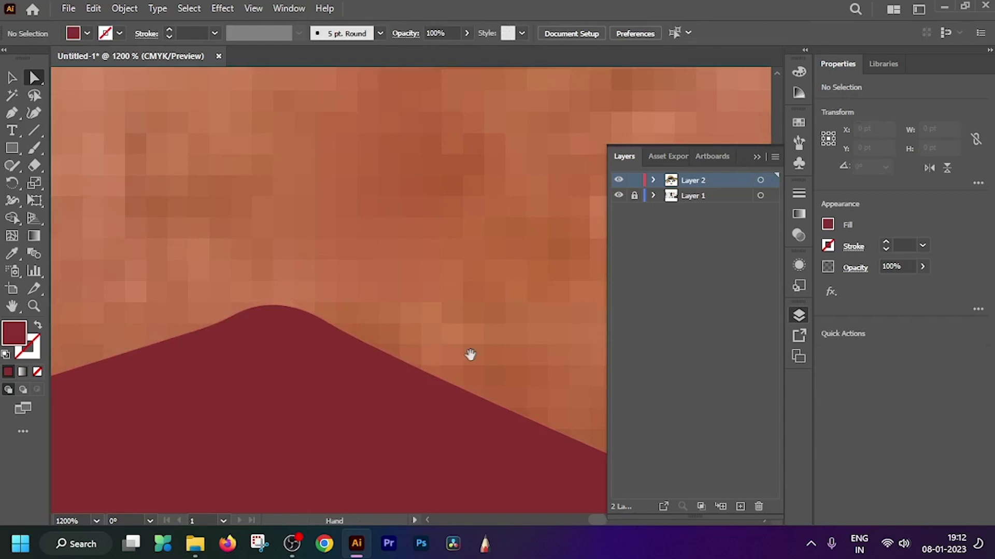
key("ctrl+1")
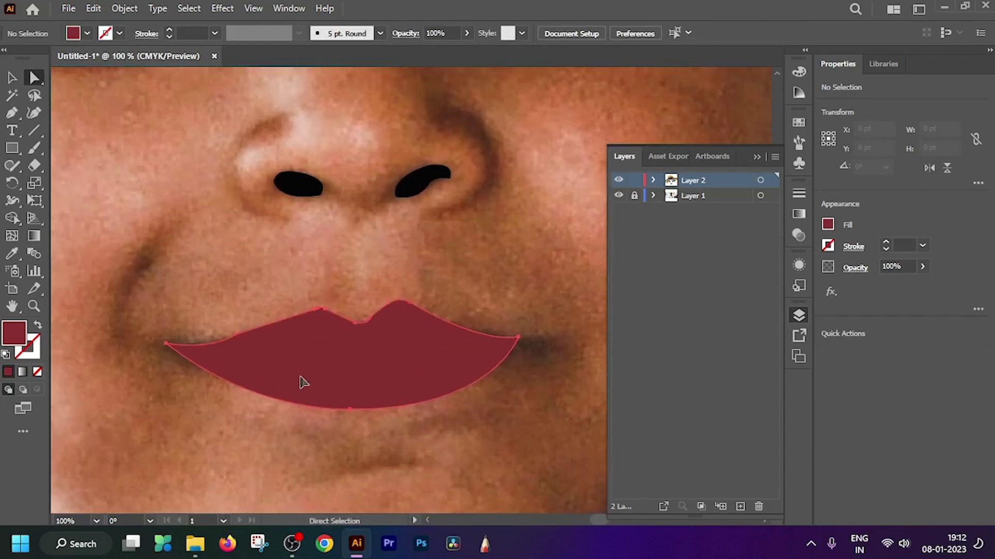
Swap the lip shape's fill and stroke so it shows as an outline over the photo.
left_click(303, 382)
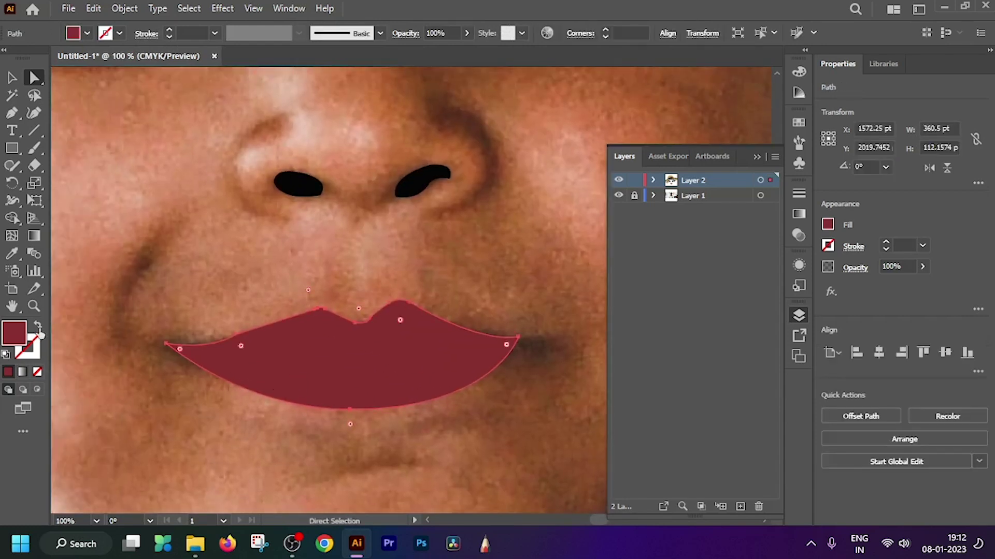
key("shift+x")
left_click(300, 362)
key("ctrl+plus")
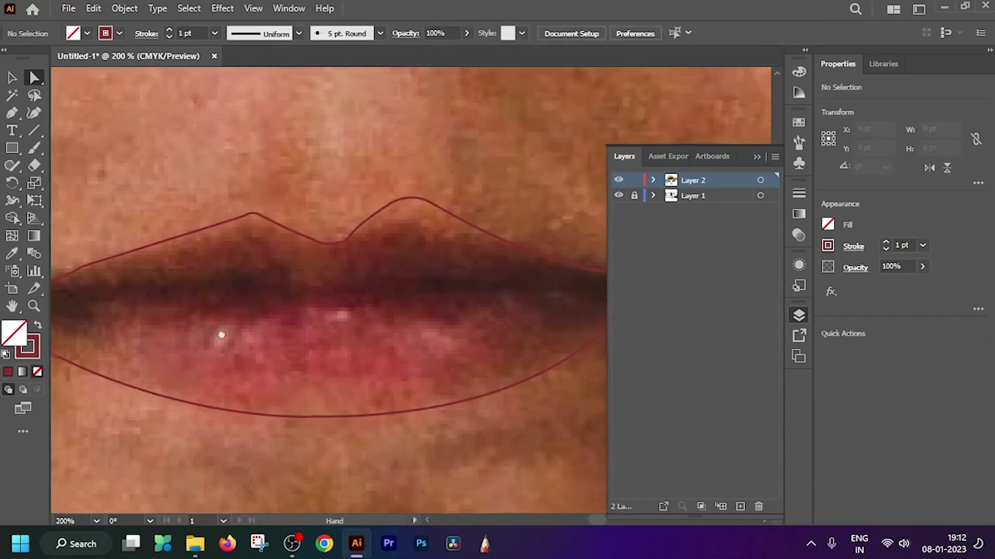
key("ctrl+minus")
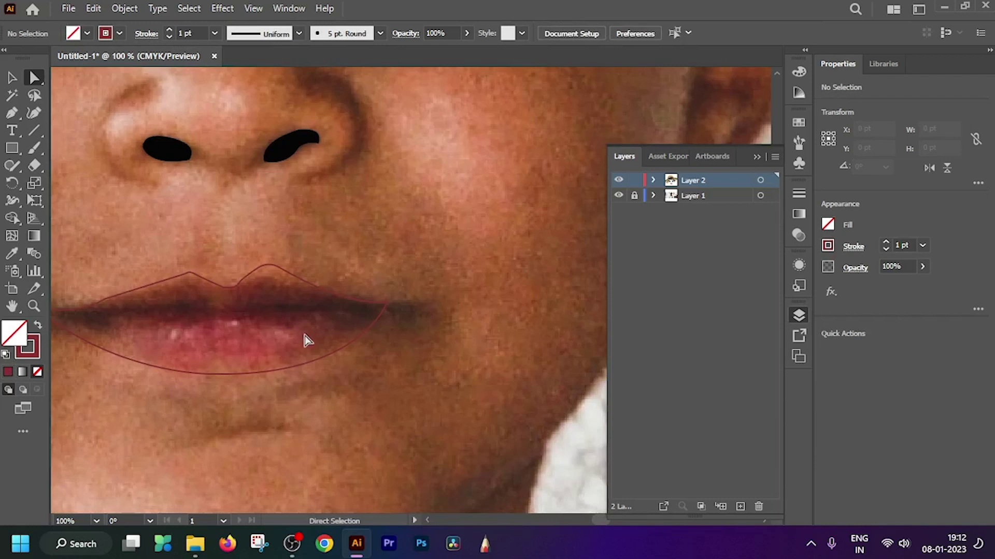
key("ctrl+plus")
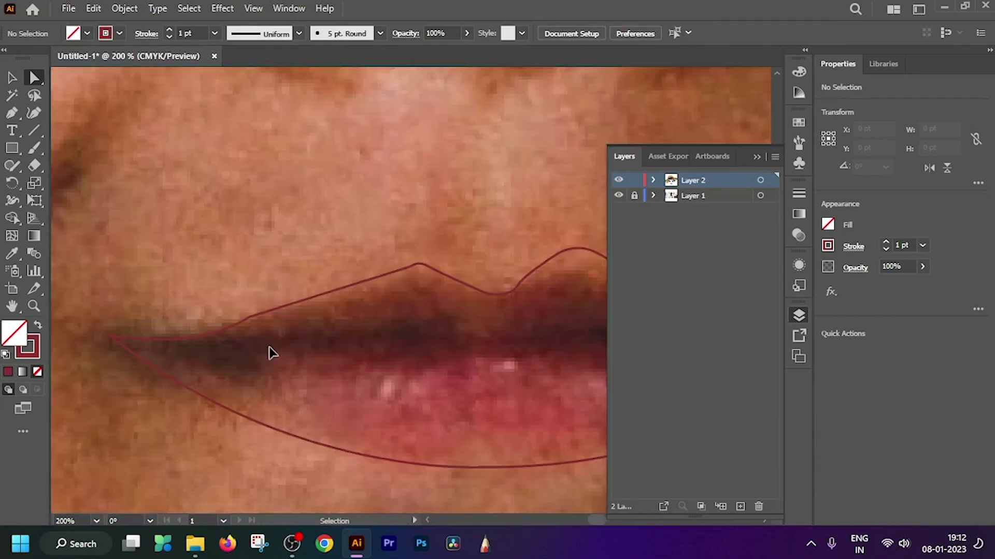
key("ctrl+plus")
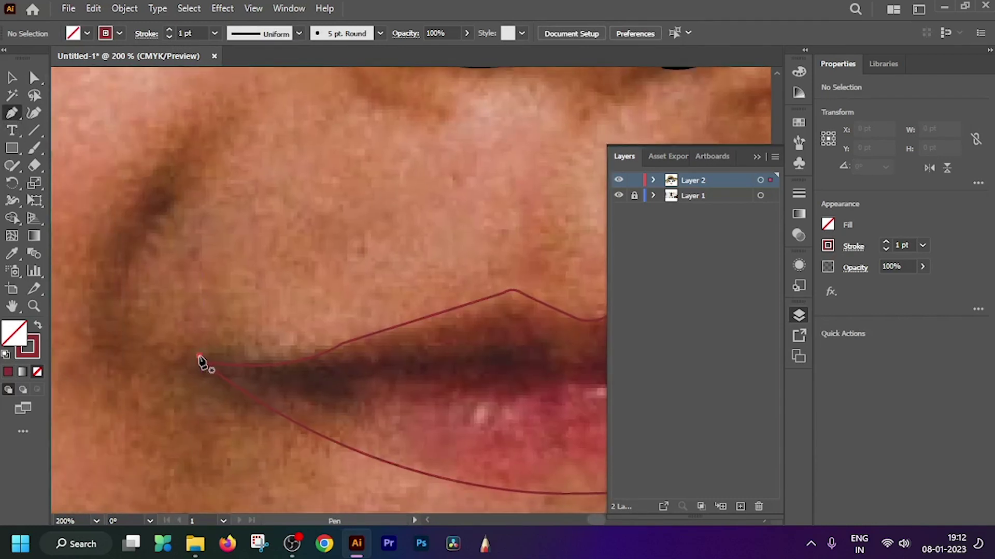
Place Pen anchors along the lip line from the left mouth corner to the right corner.
key("ctrl+plus")
left_click_drag(278, 377, 304, 364)
key("ctrl+plus")
left_click_drag(369, 364, 344, 384)
key("ctrl+minus")
key("ctrl+minus")
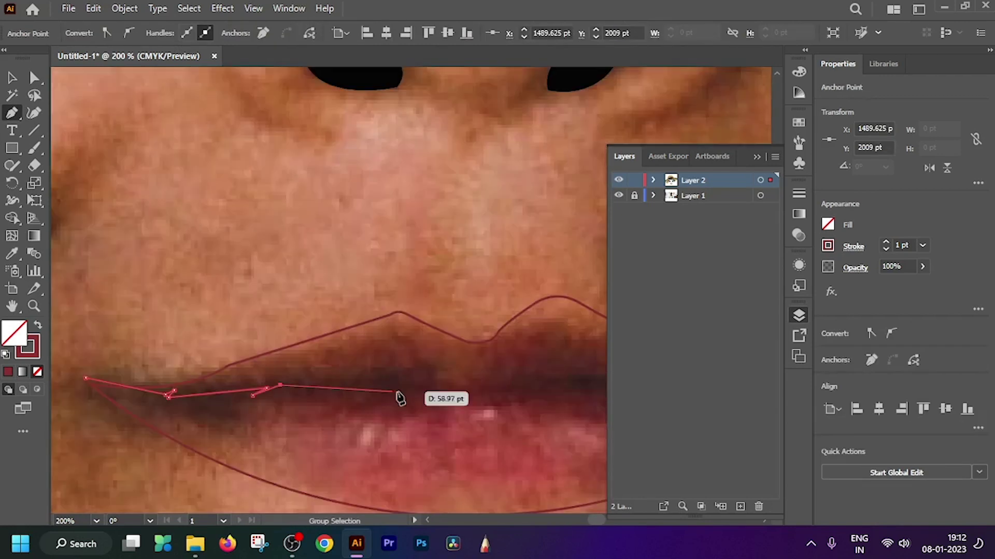
left_click_drag(425, 379, 422, 396)
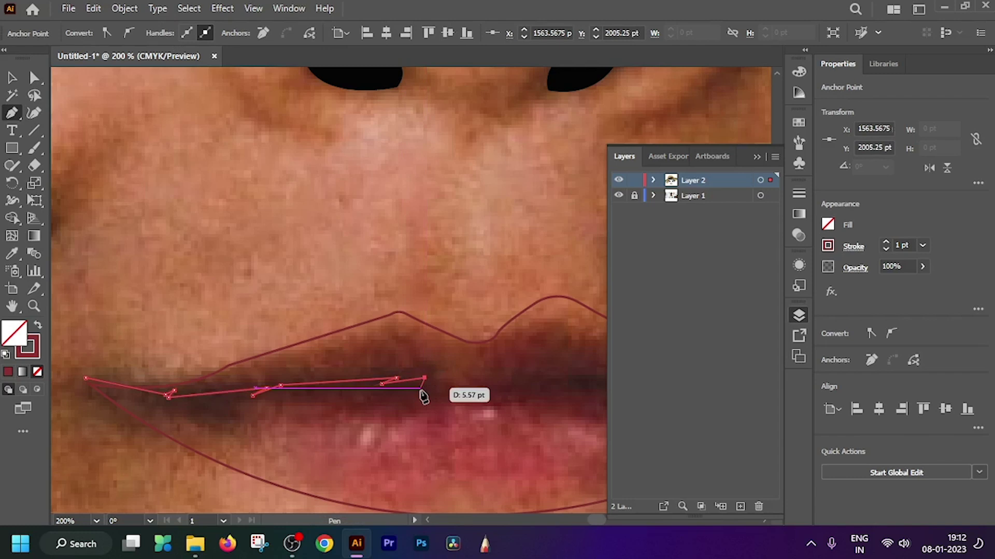
left_click_drag(517, 378, 575, 355)
key("ctrl+plus")
key("ctrl+plus")
key("ctrl+plus")
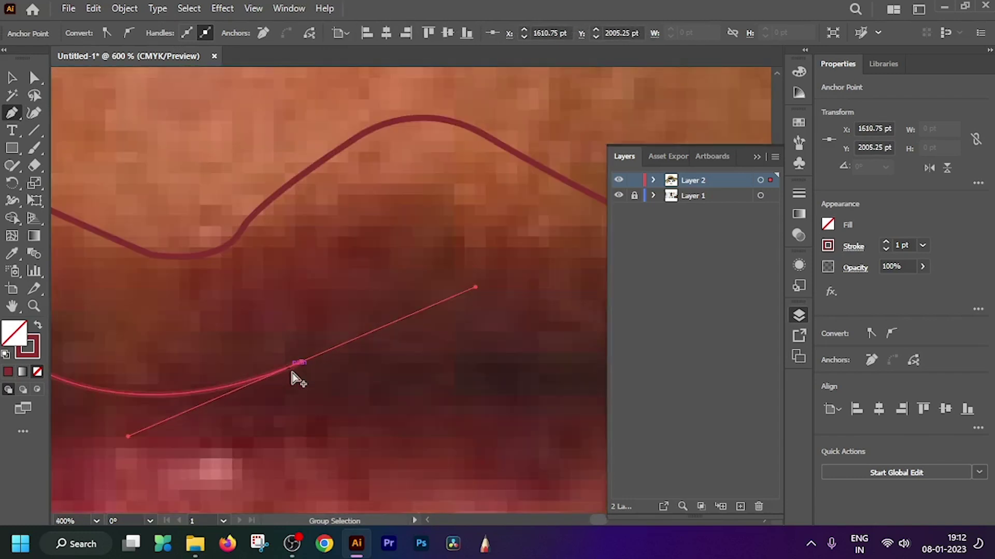
key("ctrl+minus")
key("ctrl+minus")
key("ctrl+minus")
left_click(323, 386)
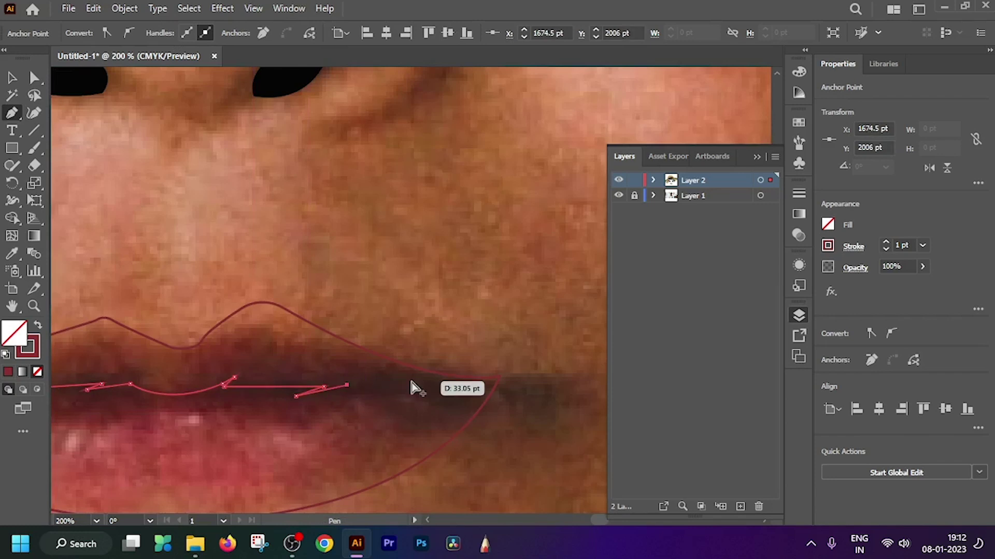
key("ctrl+plus")
key("ctrl+plus")
mouse_move(501, 369)
left_mouse_down()
mouse_move(546, 329)
mouse_move(433, 283)
mouse_move(345, 350)
mouse_move(207, 340)
mouse_move(411, 331)
mouse_move(245, 307)
left_mouse_up()
Trace back along the lip line to the left corner and close the thin path.
left_click(411, 332)
left_click(284, 351)
left_click(322, 332)
scroll(138, 340, "up", 5)
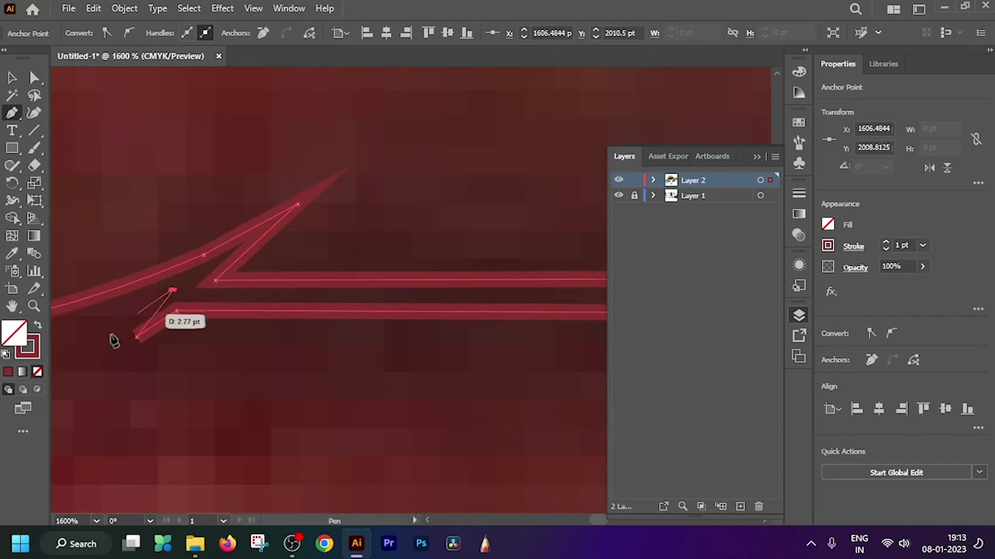
scroll(381, 355, "down", 5)
mouse_move(223, 326)
left_mouse_down()
mouse_move(225, 344)
mouse_move(102, 297)
left_mouse_up()
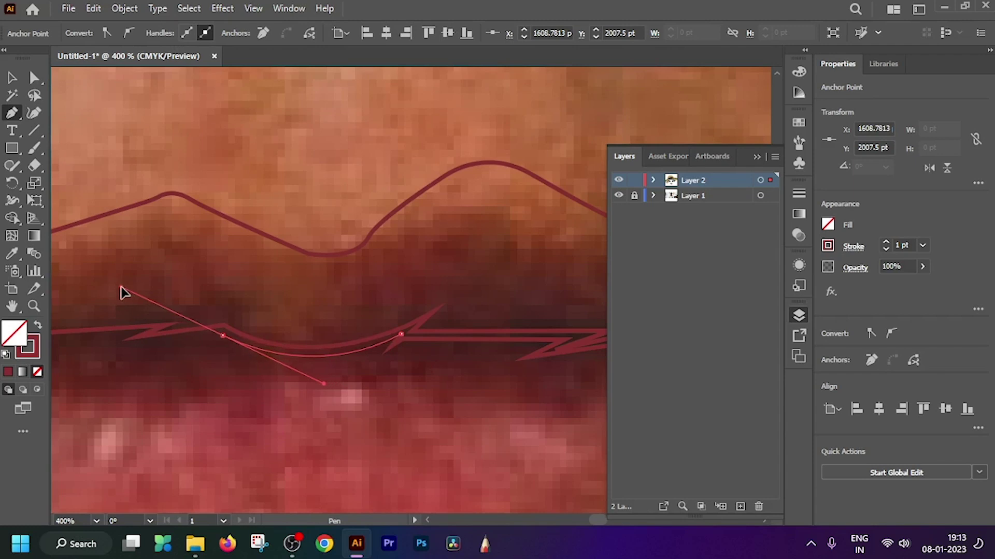
left_click_drag(97, 344, 436, 344)
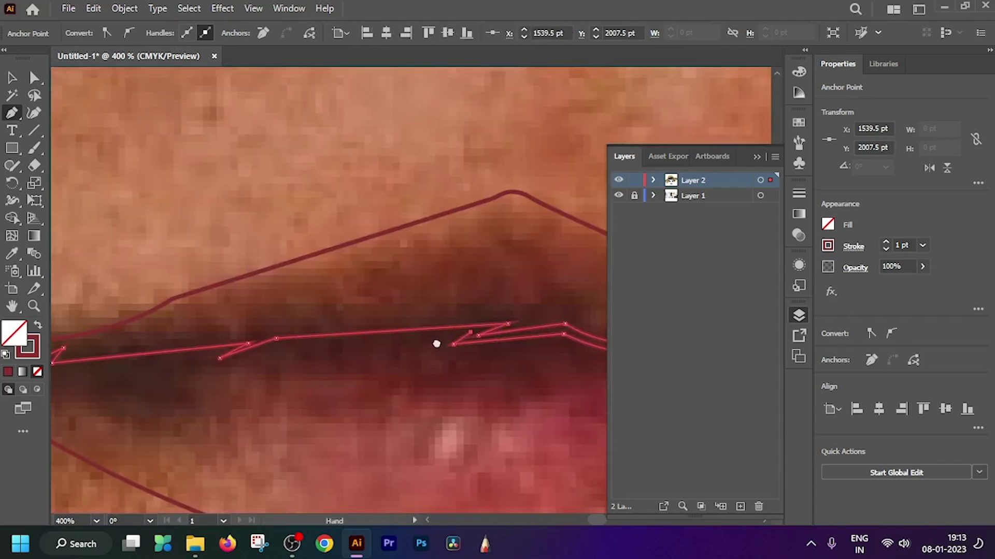
left_click(220, 357)
scroll(217, 357, "up", 5)
scroll(279, 399, "down", 2)
scroll(251, 399, "down", 3)
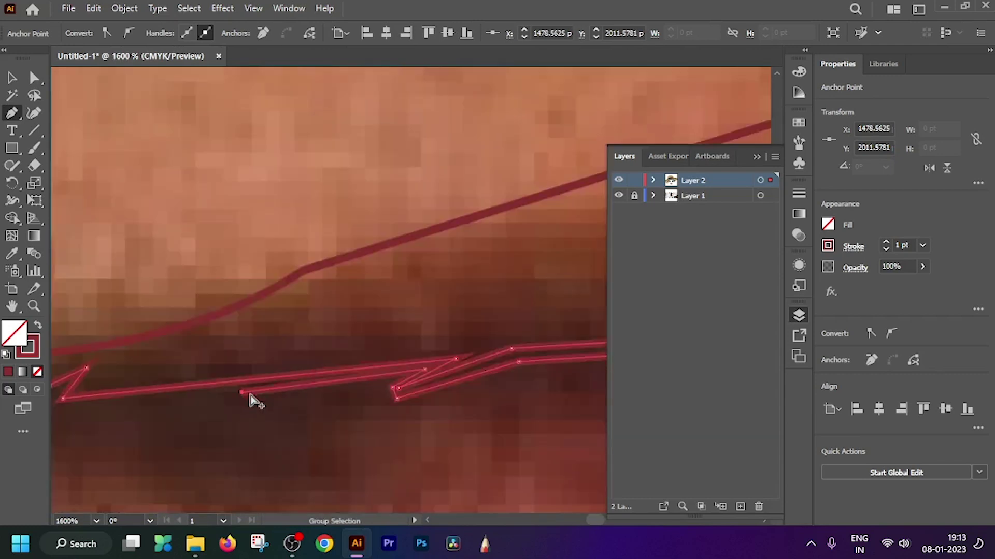
scroll(386, 409, "down", 3)
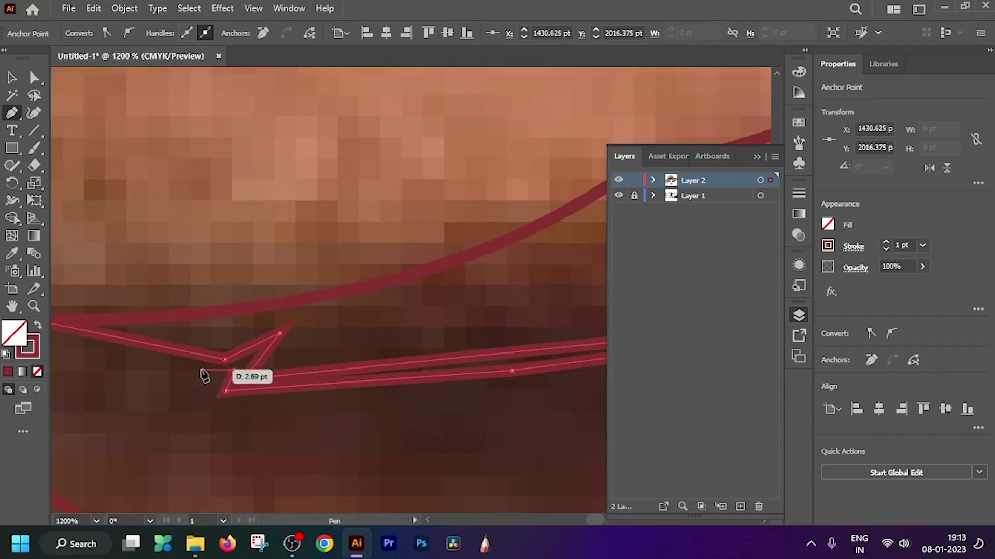
left_click(205, 373)
scroll(496, 497, "up", 2)
left_click(78, 390)
scroll(251, 429, "down", 2)
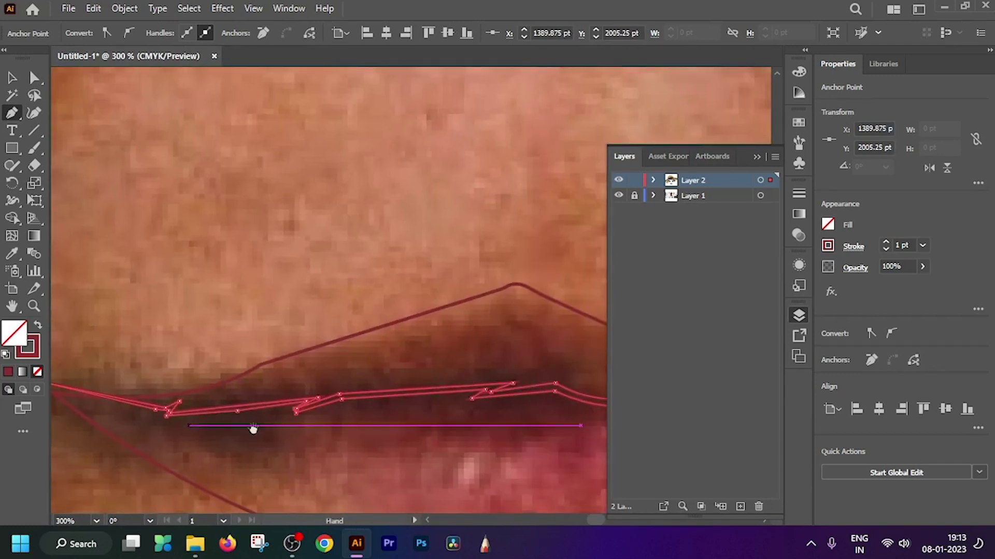
scroll(435, 404, "up", 3)
double_click(27, 347)
Fill the lip-line shape with dark red #441919 instead of a stroke.
left_click(422, 307)
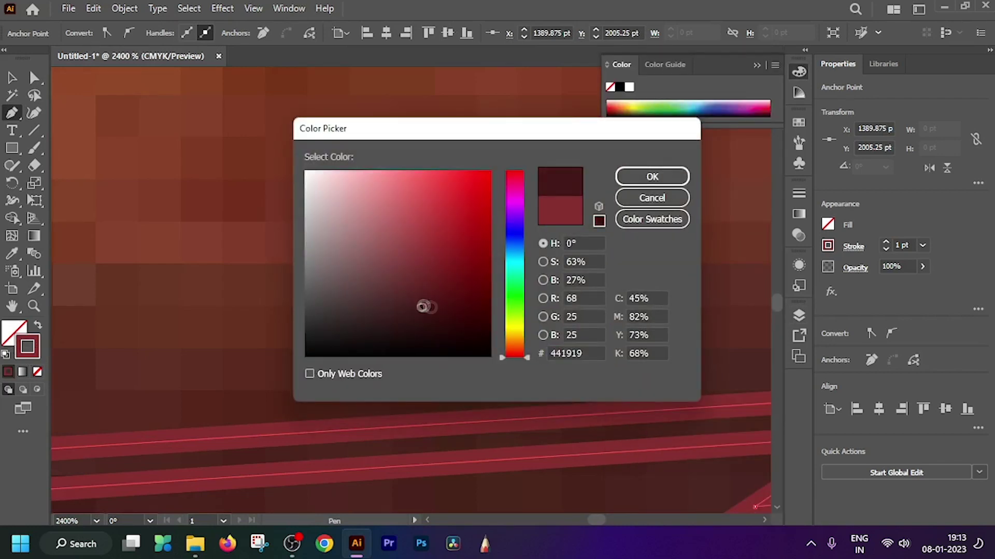
key("Return")
scroll(282, 377, "down", 3)
key("shift+x")
scroll(283, 377, "down", 3)
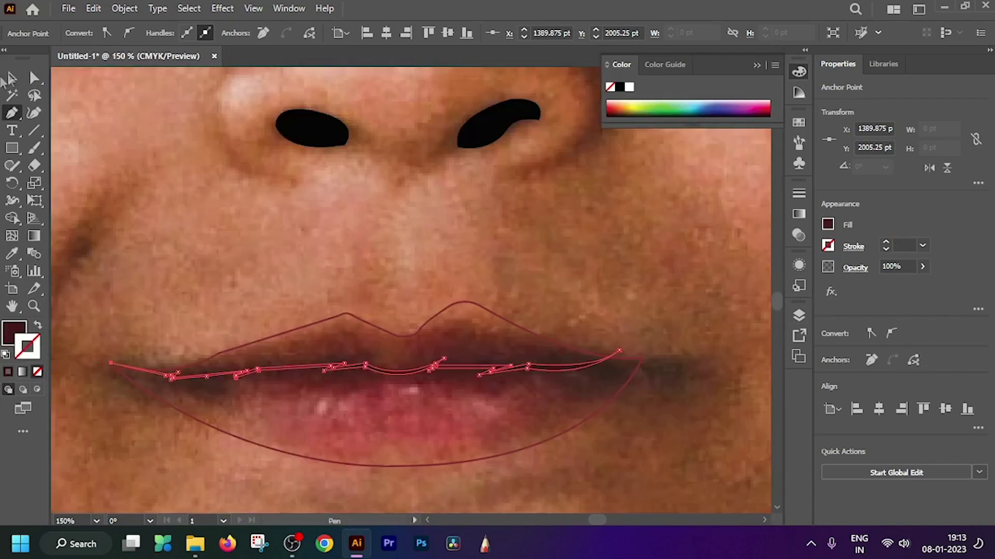
Select the lips and lip-line shapes with the Shape Builder tool active.
left_click(357, 326)
scroll(230, 342, "down", 2)
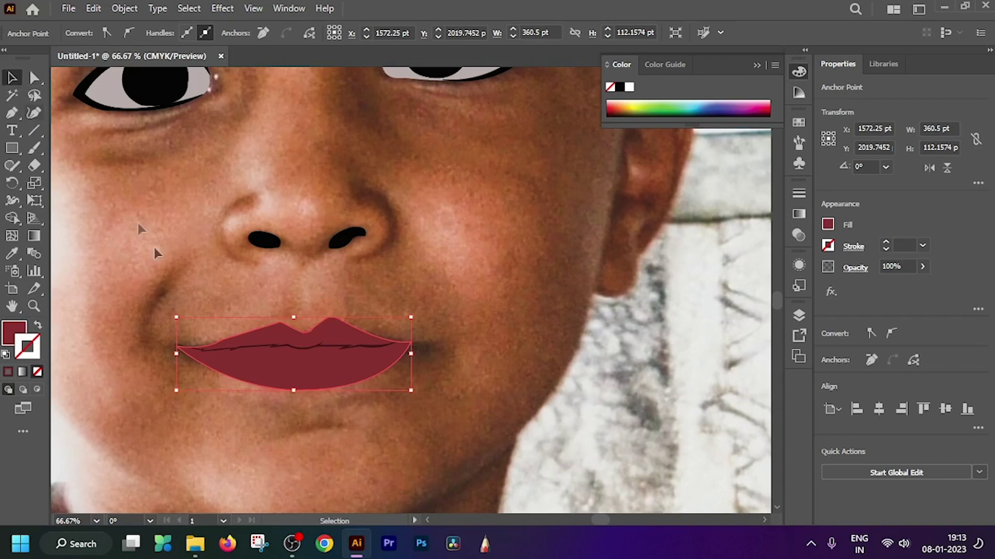
key("ctrl+a")
key("shift+m")
scroll(158, 339, "up", 3)
scroll(158, 339, "up", 2)
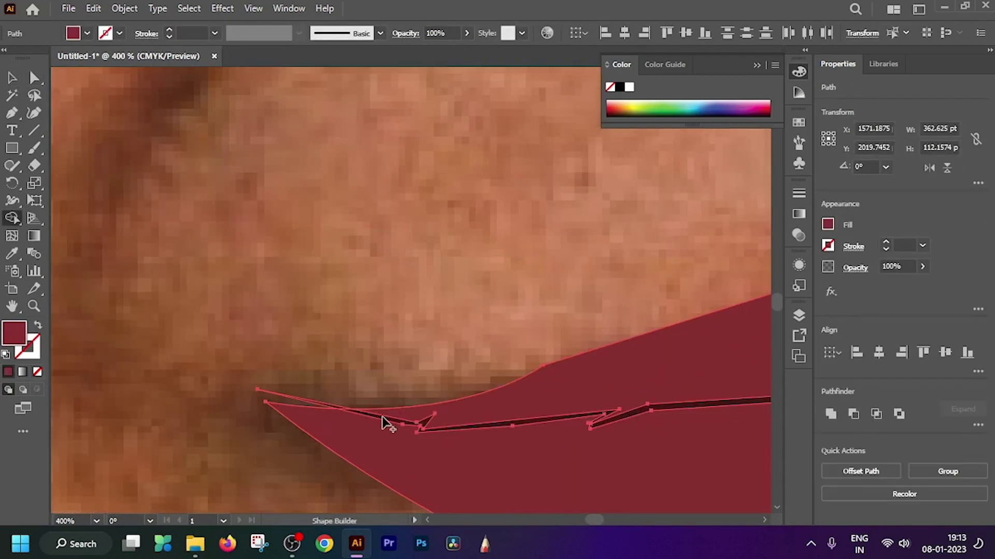
scroll(360, 422, "down", 2)
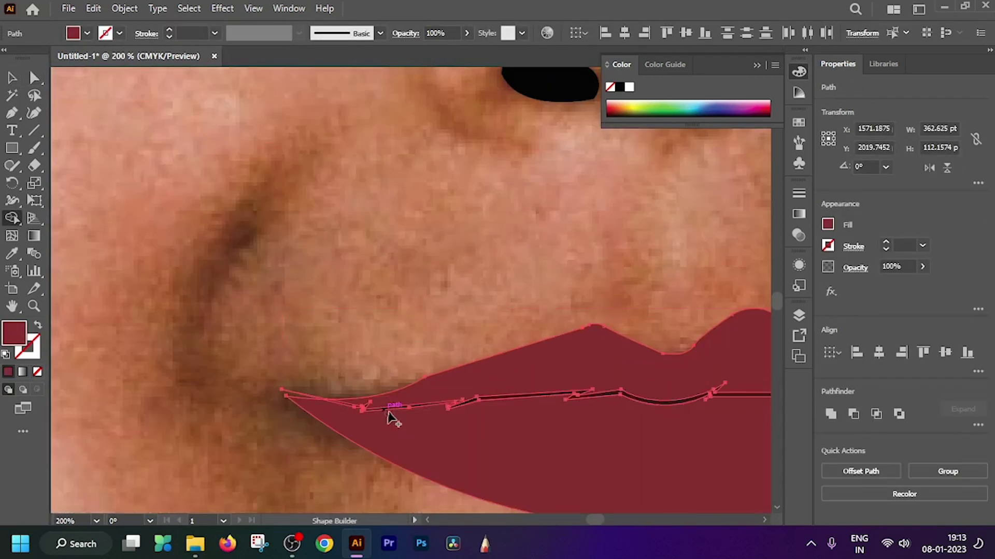
scroll(306, 399, "up", 3)
Delete the dark sliver at the left lip corner with the Shape Builder.
key("v")
left_click(304, 406, "alt")
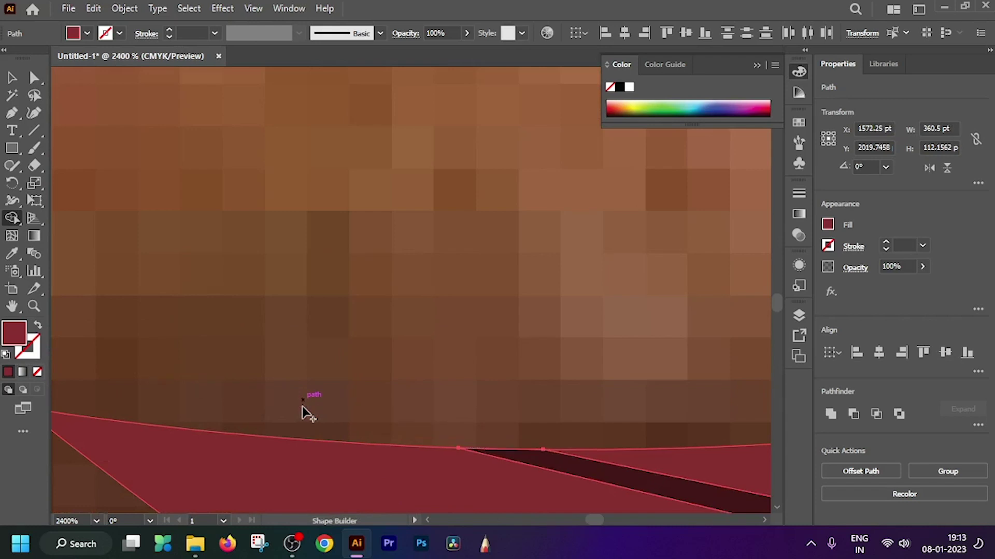
scroll(306, 408, "down", 3)
scroll(306, 410, "down", 2)
scroll(254, 393, "up", 6)
key("shift+m")
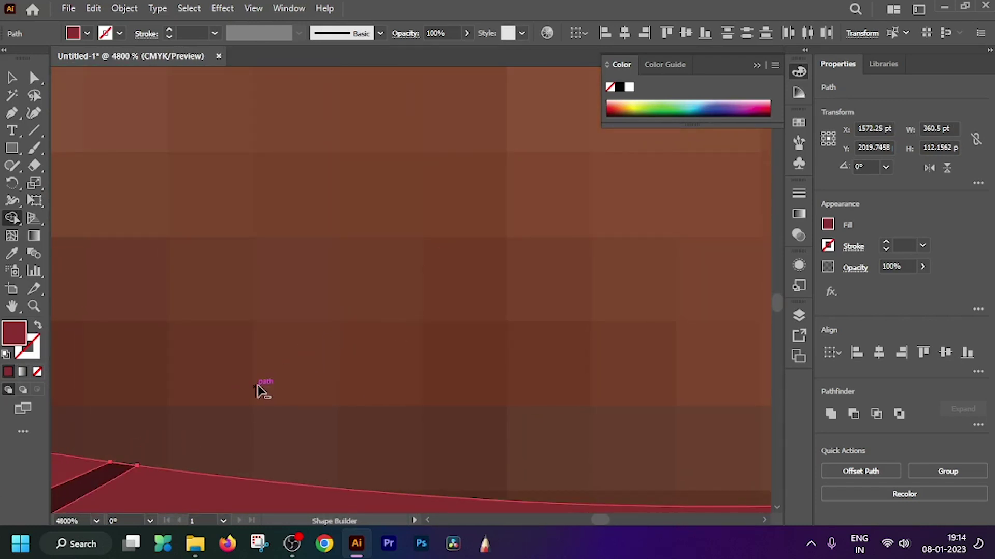
scroll(303, 404, "down", 5)
scroll(331, 400, "down", 5)
Deselect the lips, open Layers, and toggle Layer 1's visibility off and back on.
key("a")
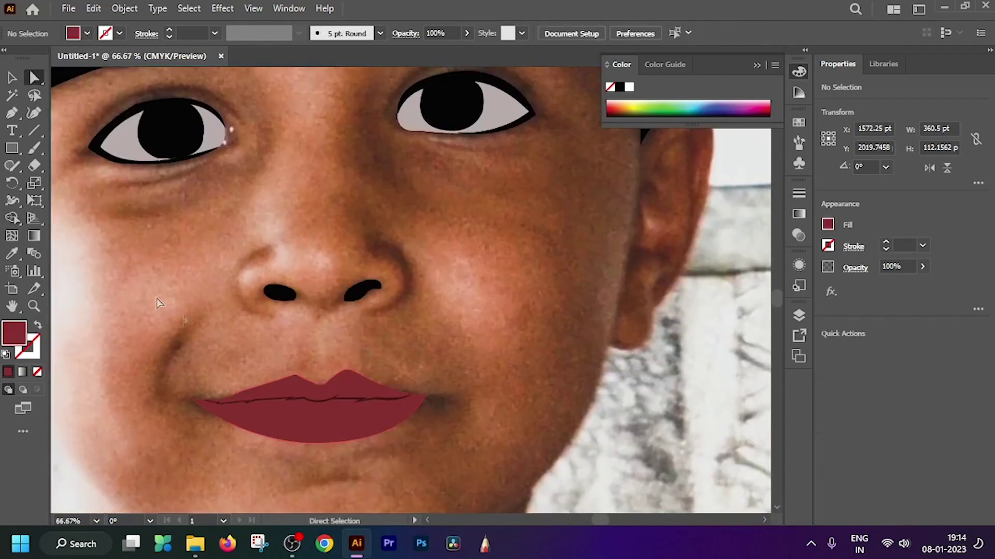
left_click(149, 296)
scroll(331, 414, "down", 3)
left_click(799, 315)
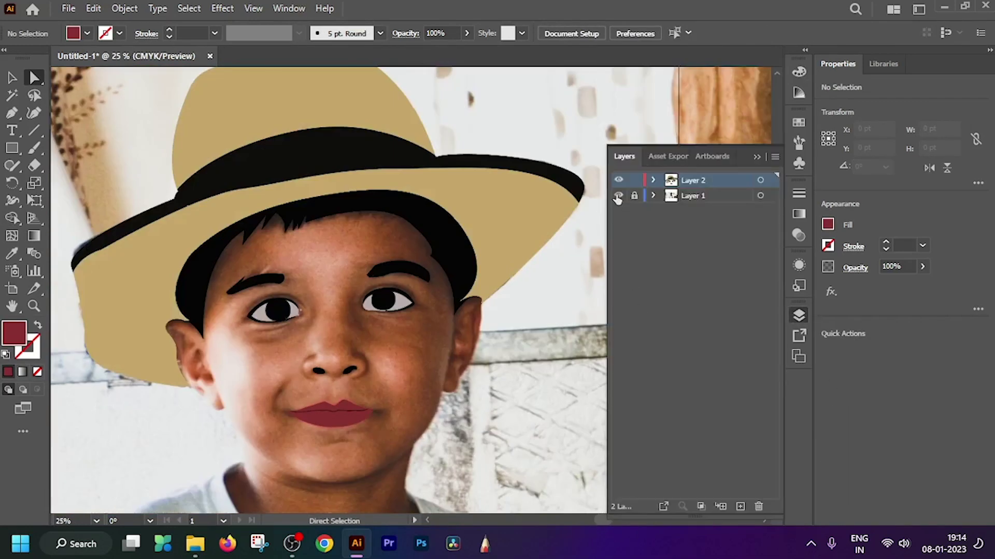
left_click(618, 195)
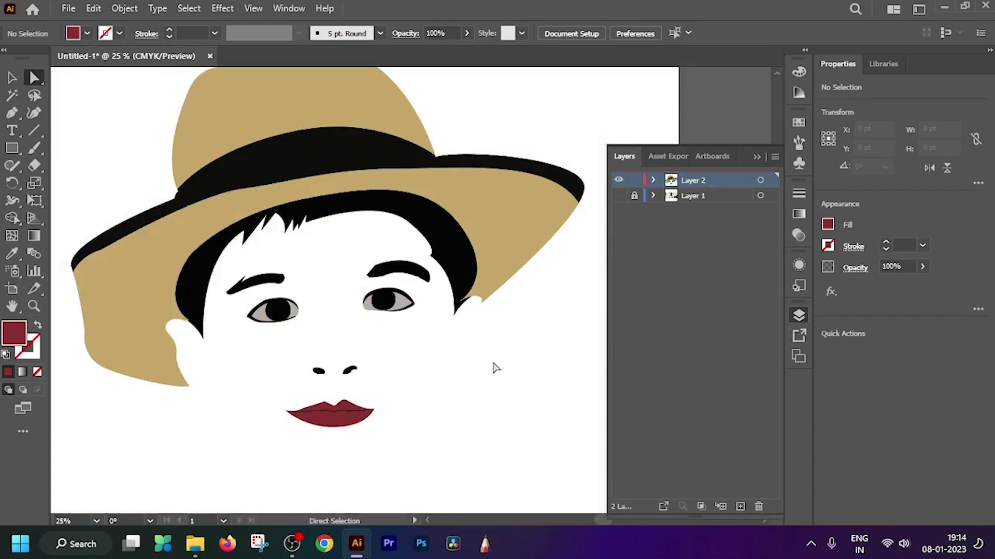
left_click(619, 196)
scroll(173, 363, "up", 3)
scroll(455, 251, "down", 2)
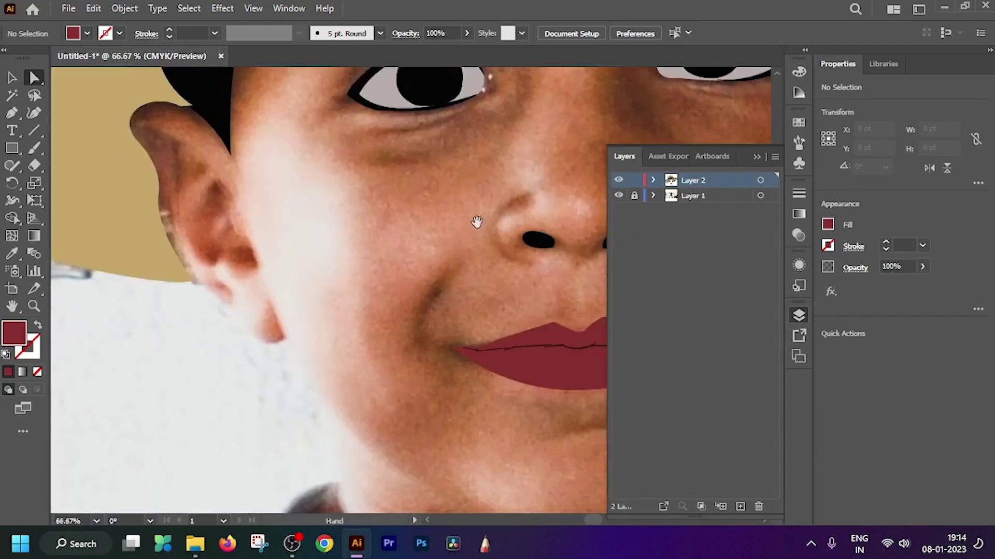
scroll(451, 270, "down", 2)
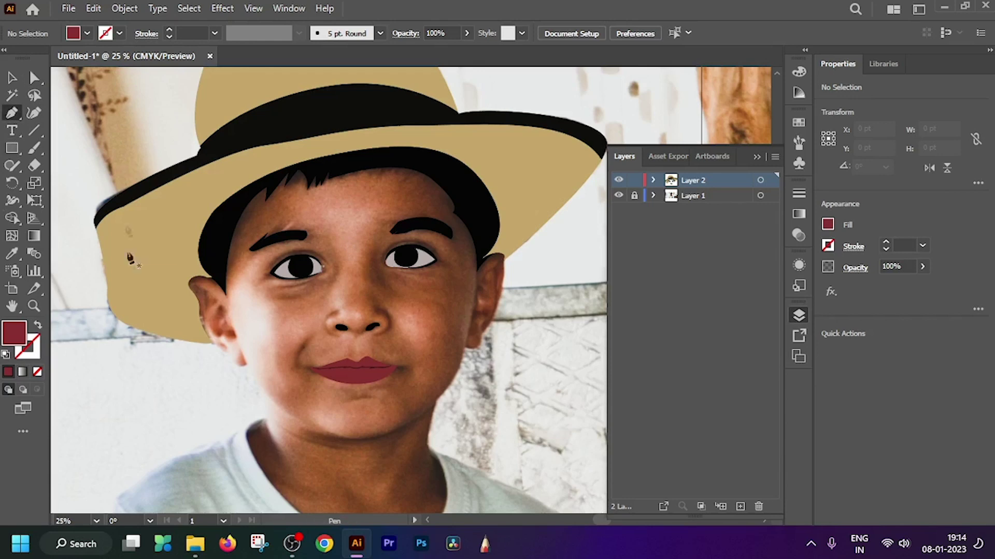
key("shift+x")
scroll(138, 300, "up", 3)
Start the face outline with Pen anchors along the hat brim to the right ear's top.
left_click(137, 302)
left_click(241, 225)
left_click(458, 202)
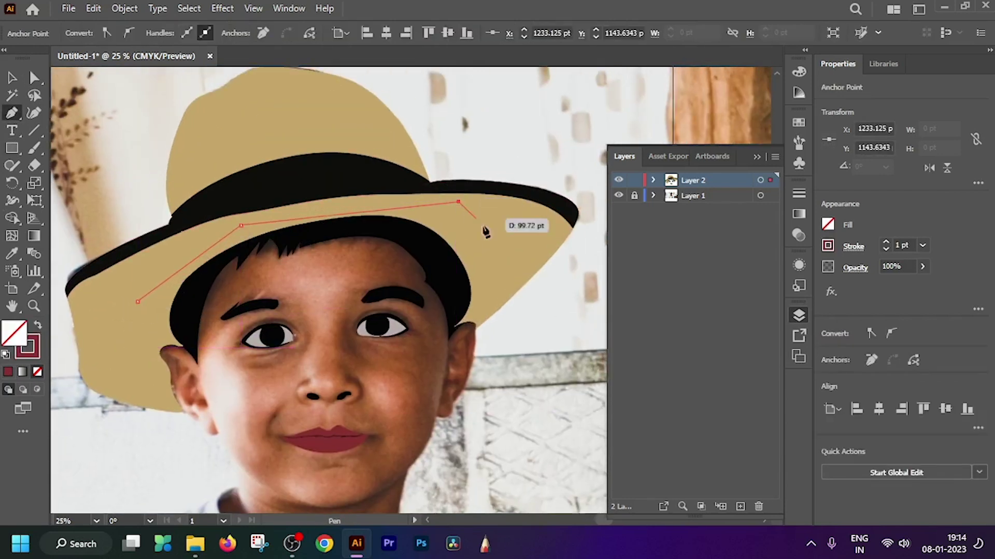
scroll(466, 217, "up", 4)
scroll(473, 328, "up", 2)
scroll(479, 266, "up", 1)
left_click(468, 195)
left_click(472, 273)
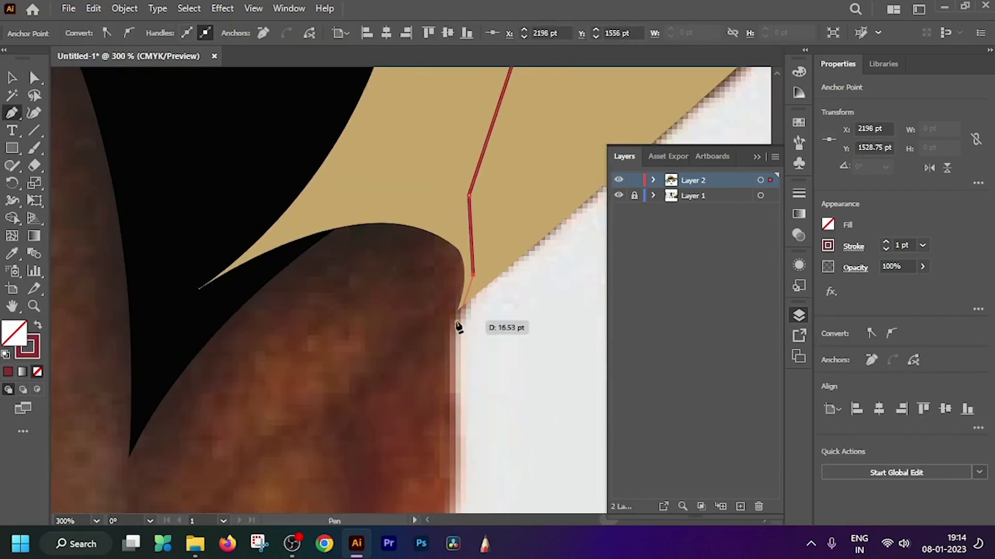
scroll(456, 311, "down", 3)
scroll(474, 305, "down", 2)
left_click_drag(468, 309, 444, 339)
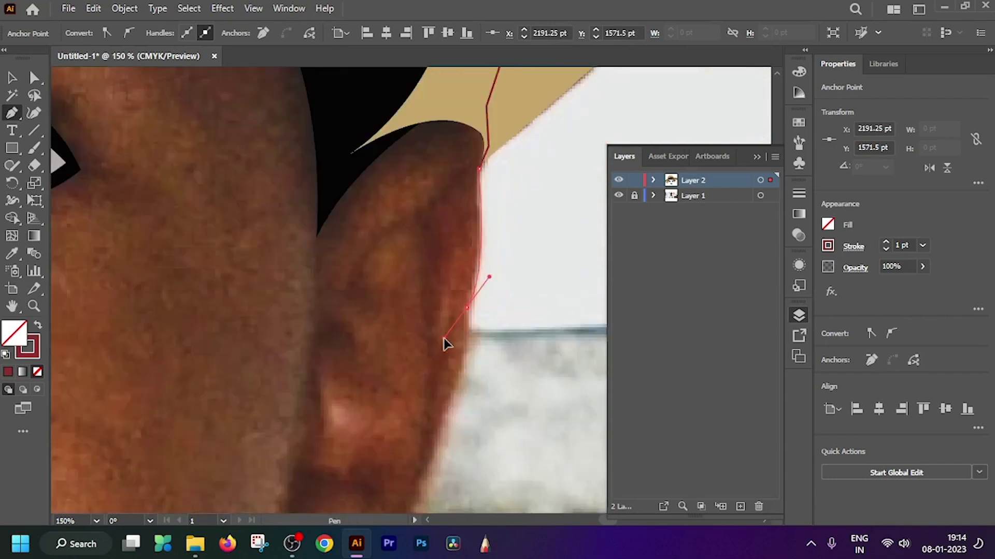
scroll(469, 298, "up", 2)
scroll(466, 304, "down", 1)
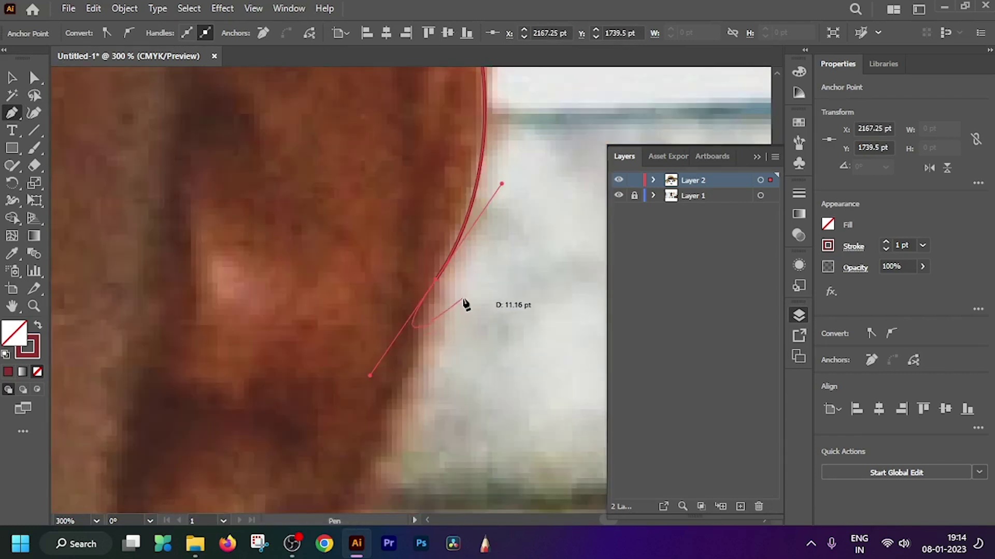
scroll(466, 304, "down", 1)
Continue the outline around the ear lobe, down the right jaw and across the chin.
left_click_drag(410, 389, 337, 427)
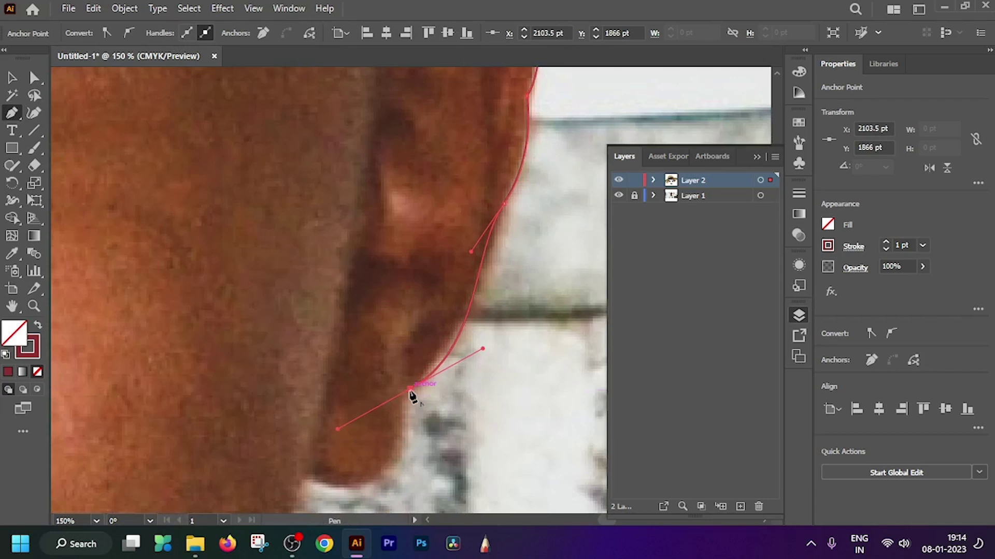
scroll(451, 396, "down", 2)
scroll(451, 395, "left", 3)
left_click_drag(402, 409, 393, 433)
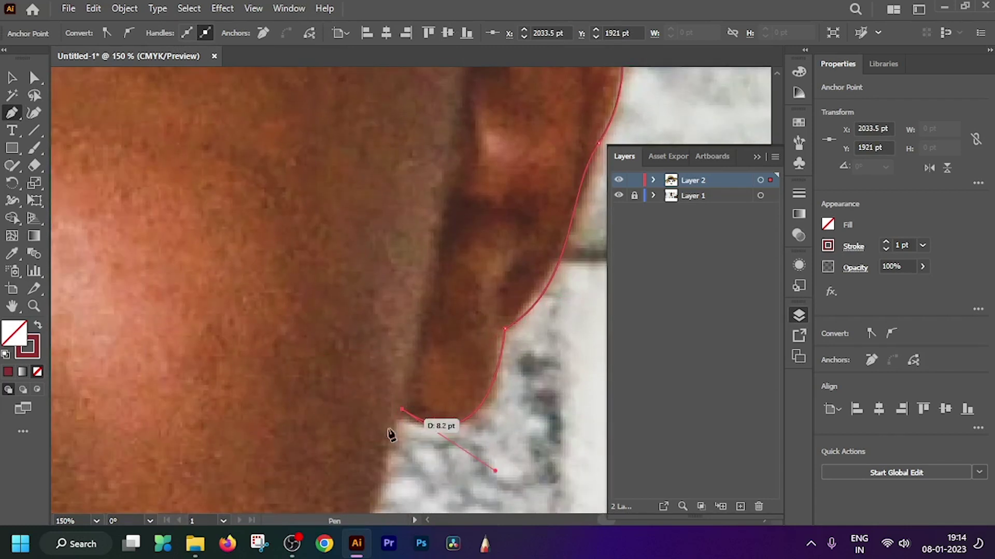
scroll(458, 329, "down", 3)
scroll(451, 311, "up", 4)
mouse_move(447, 317)
left_mouse_down()
mouse_move(331, 371)
mouse_move(249, 433)
left_mouse_up()
scroll(249, 433, "down", 3)
mouse_move(289, 368)
left_mouse_down()
mouse_move(126, 413)
mouse_move(154, 393)
left_mouse_up()
scroll(126, 412, "left", 3)
scroll(262, 415, "up", 2)
scroll(262, 415, "left", 3)
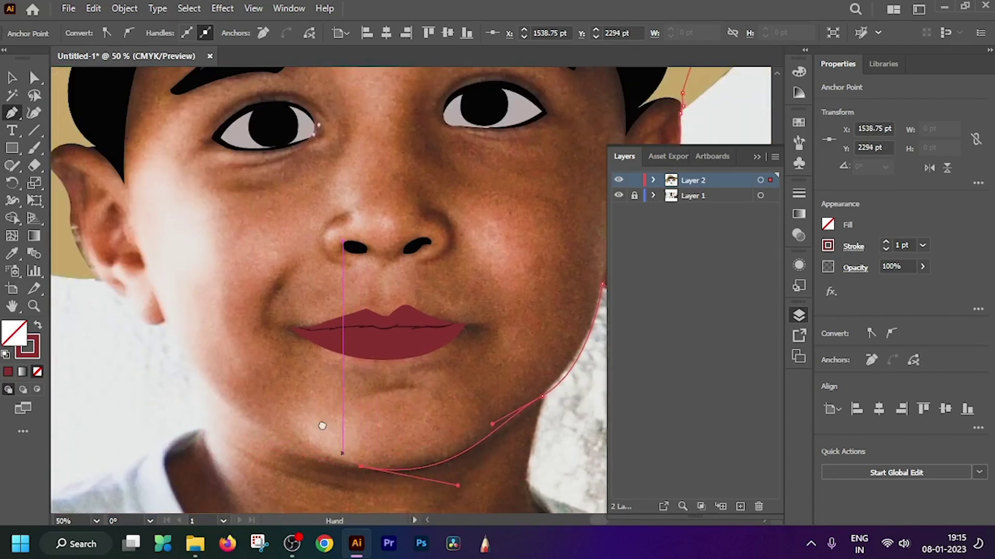
Add a smooth anchor on the left jaw and adjust its curve.
left_click_drag(167, 327, 124, 184)
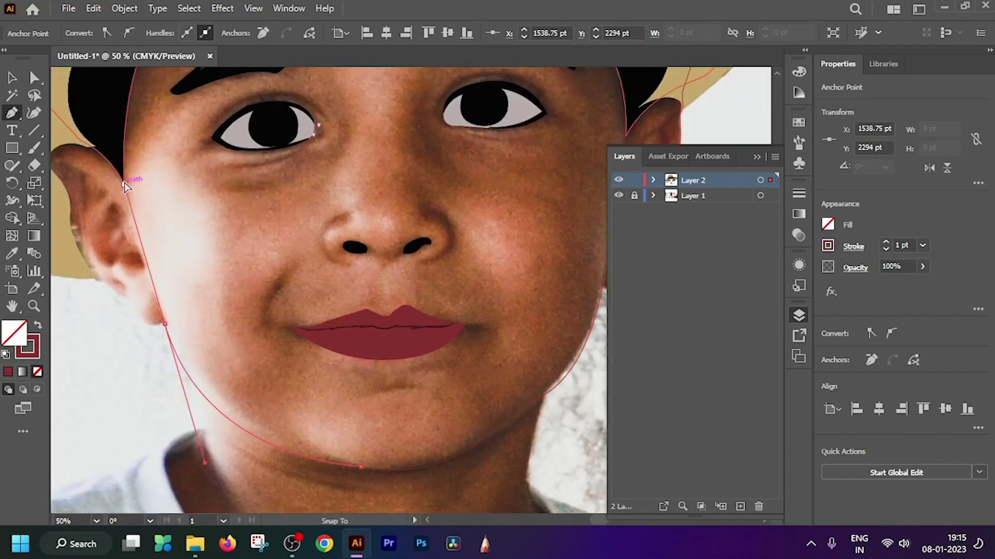
scroll(167, 327, "up", 4)
scroll(162, 311, "up", 3)
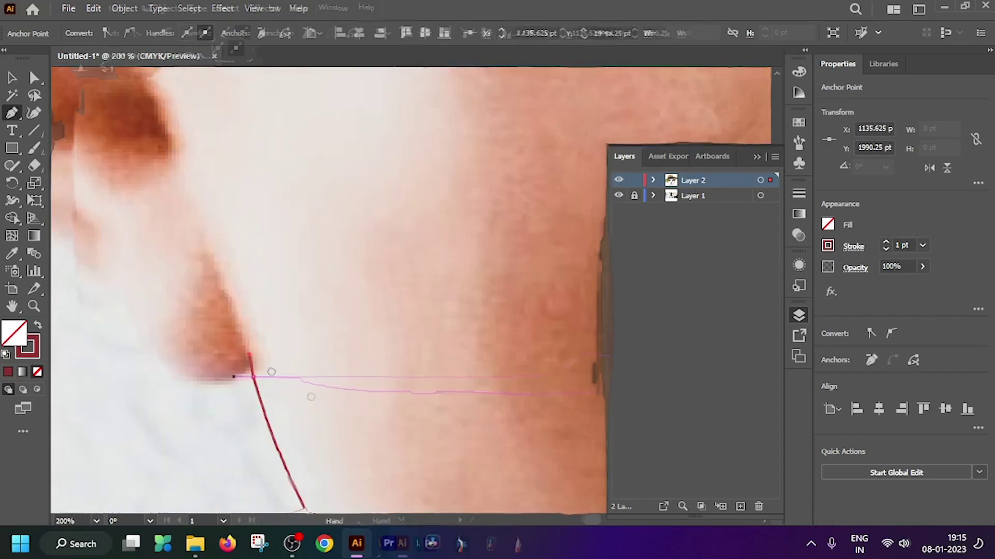
scroll(166, 354, "left", 4)
scroll(125, 194, "left", 4)
left_click_drag(125, 194, 160, 177)
scroll(261, 243, "down", 3)
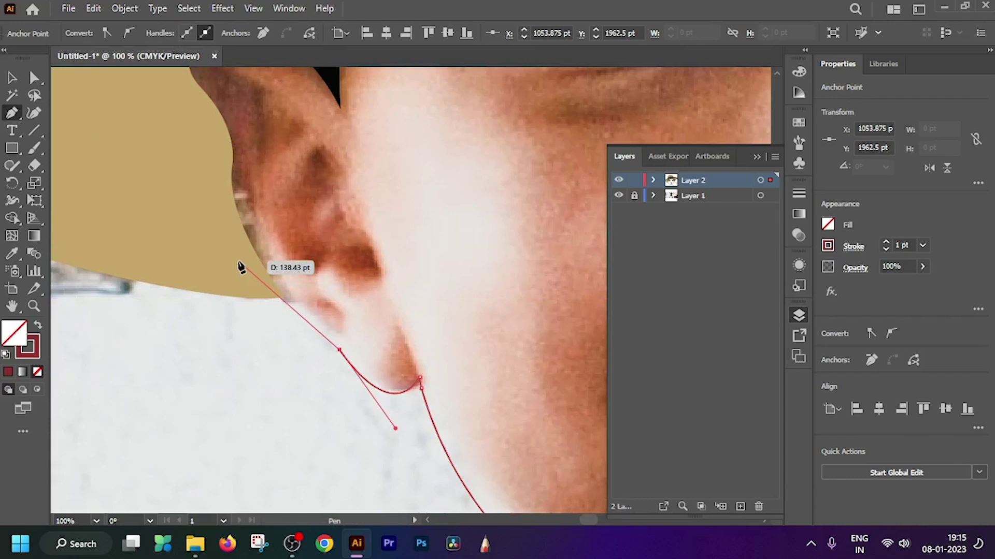
scroll(236, 258, "down", 2)
scroll(223, 238, "down", 2)
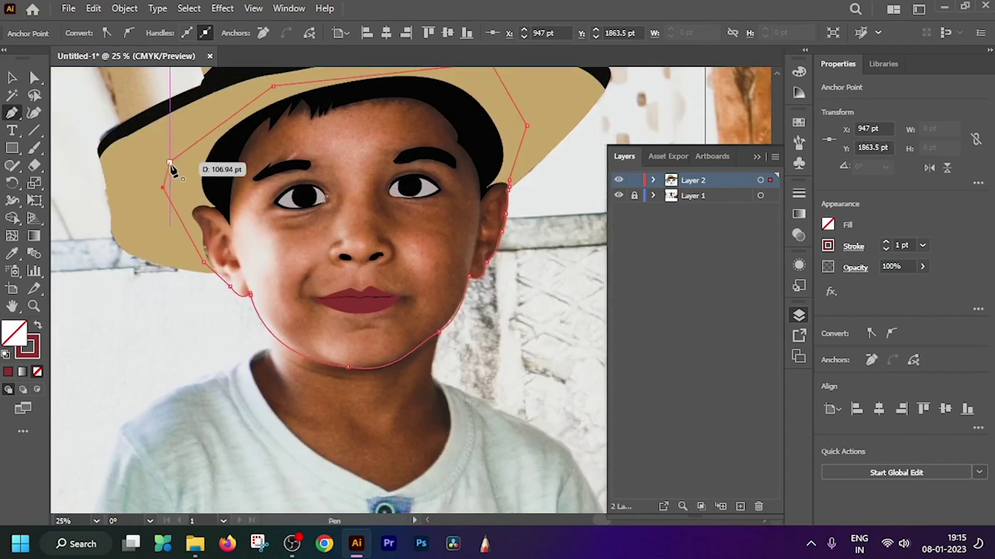
scroll(290, 233, "up", 4)
Fill the face with the sampled skin tone, send it to back, and leave it as an outline.
left_click(379, 232)
scroll(379, 231, "down", 4)
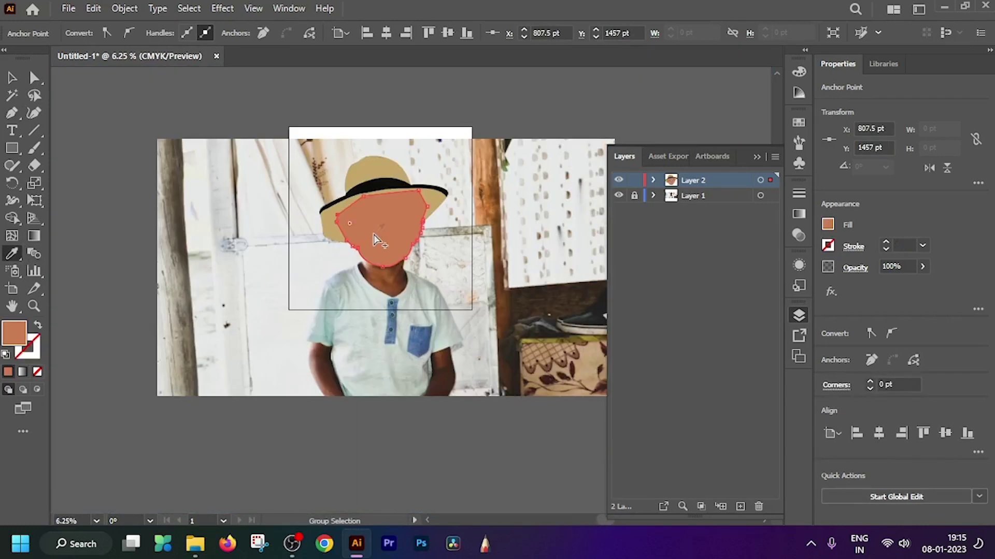
left_click(34, 77)
right_click(382, 221)
left_click(595, 499)
scroll(466, 311, "up", 2)
scroll(466, 310, "up", 2)
left_click(619, 195)
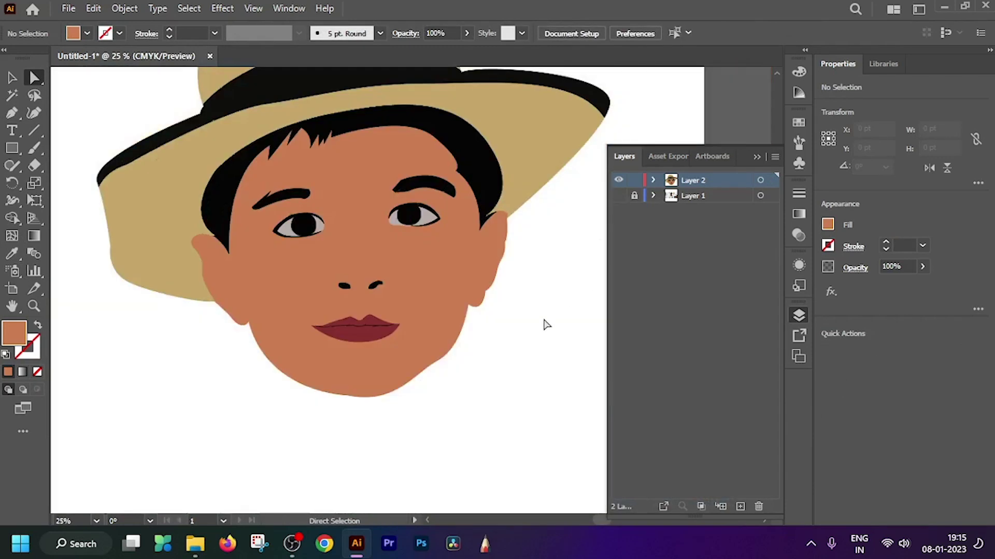
scroll(510, 283, "up", 3)
left_click(466, 280)
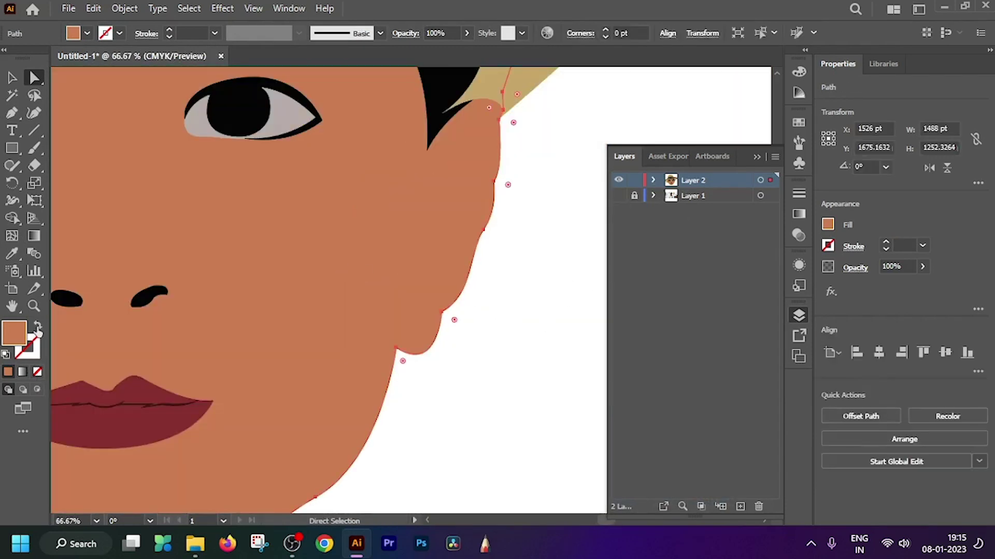
key("shift+x")
left_click(618, 195)
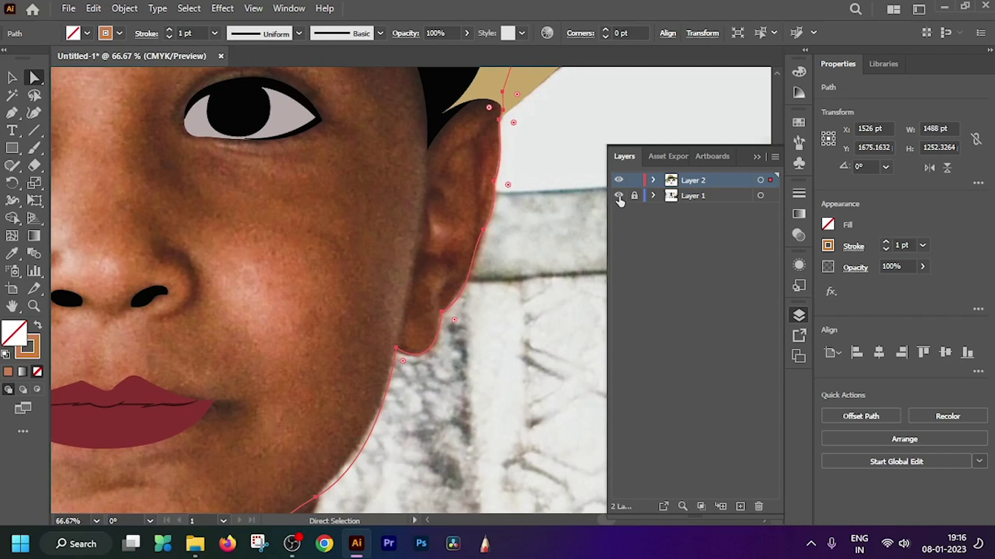
Draw Paintbrush curves around the left and right nostrils.
left_click_drag(214, 174, 432, 92)
scroll(290, 192, "up", 3, "alt")
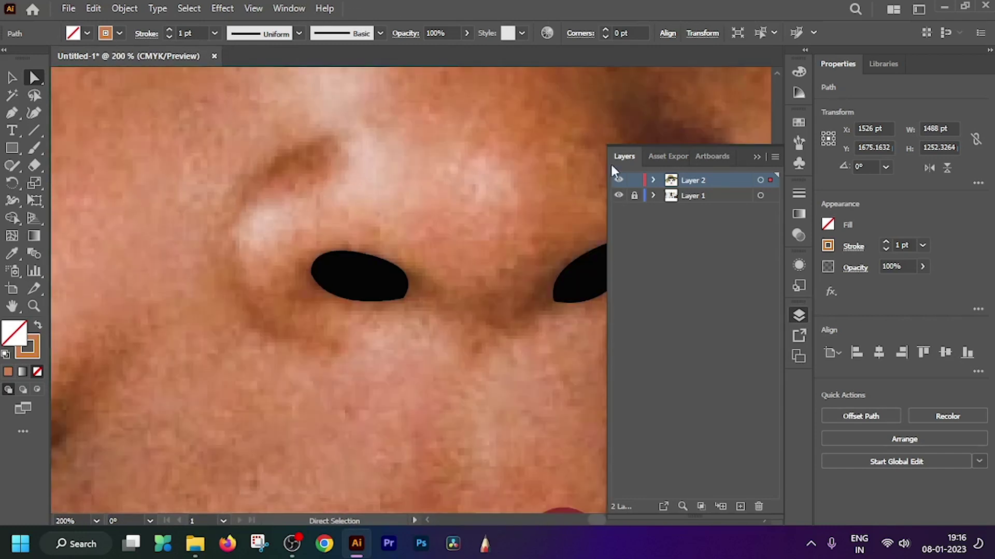
left_click(35, 151)
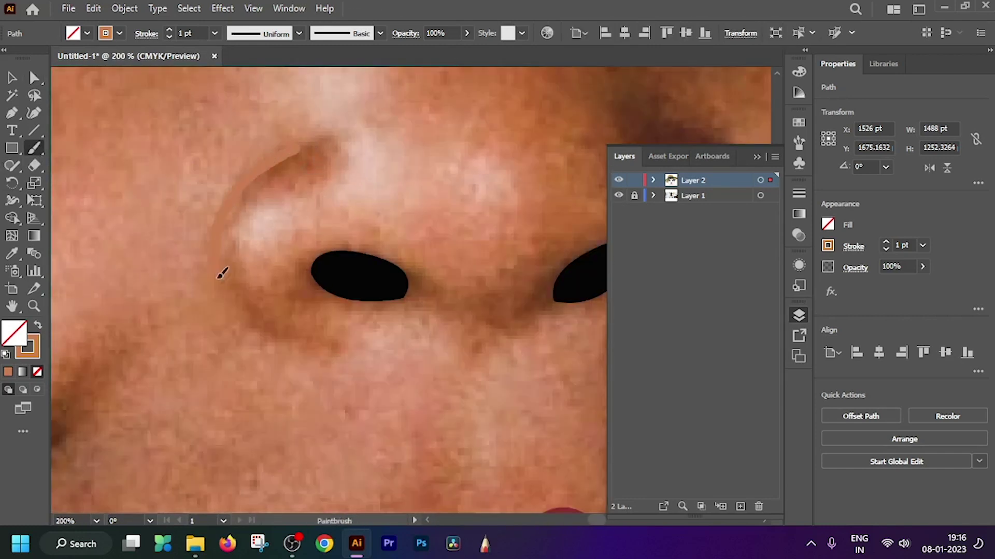
left_click_drag(222, 273, 327, 344)
scroll(326, 344, "right", 5)
left_click_drag(422, 123, 449, 321)
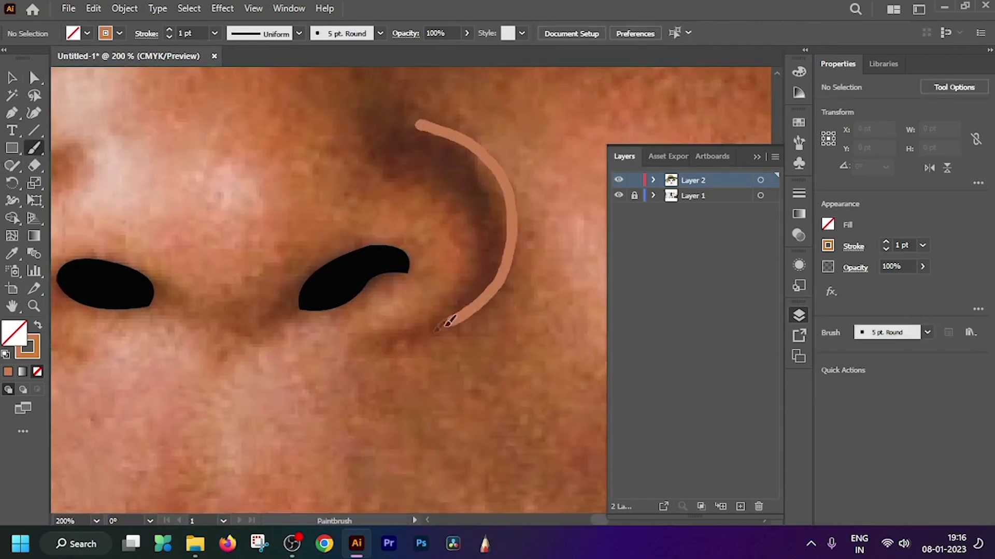
scroll(594, 346, "down", 4, "alt")
scroll(531, 348, "up", 2, "alt")
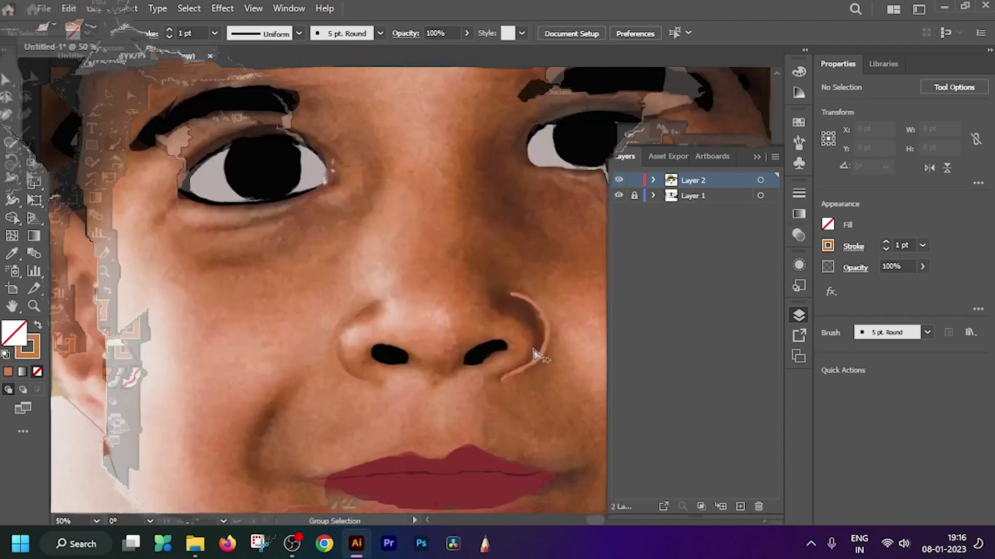
Select both nostril curves and make their stroke black with the Eyedropper.
left_click(35, 78)
left_click(290, 311)
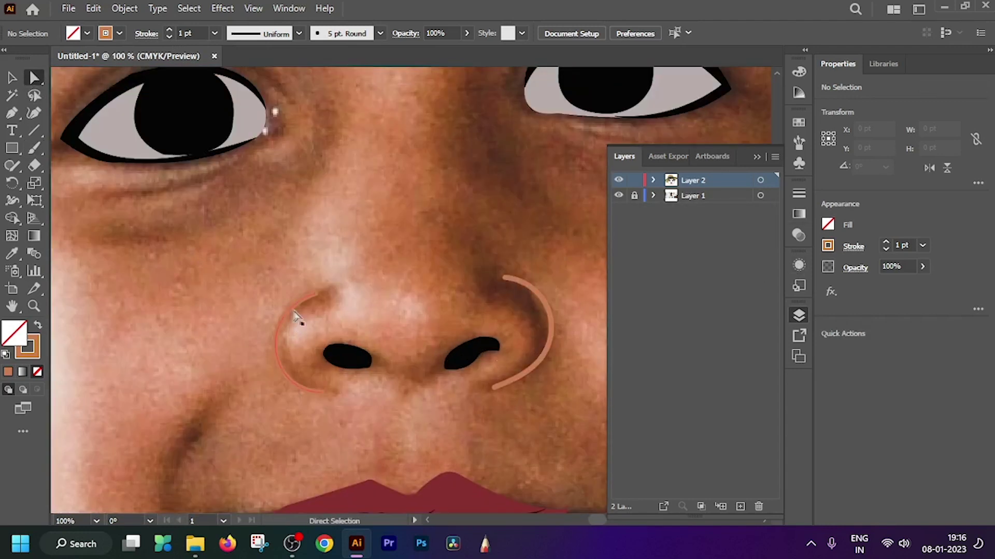
left_click(544, 306, "shift")
key("i")
left_click(347, 356)
key("shift+x")
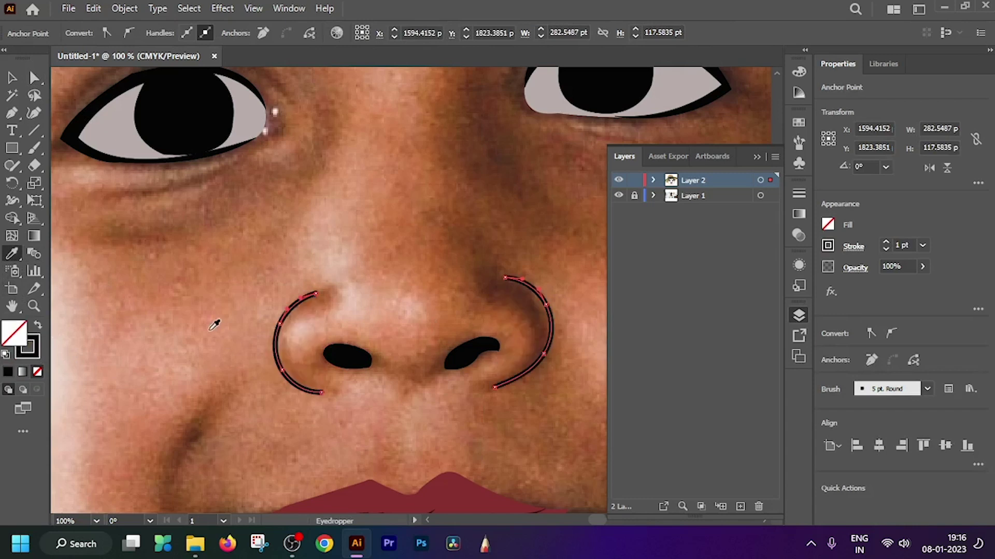
key("a")
left_click(214, 325)
scroll(216, 248, "down", 4, "alt")
Hide Layer 1 and turn the face outline back into a skin-tone fill.
left_click(618, 195)
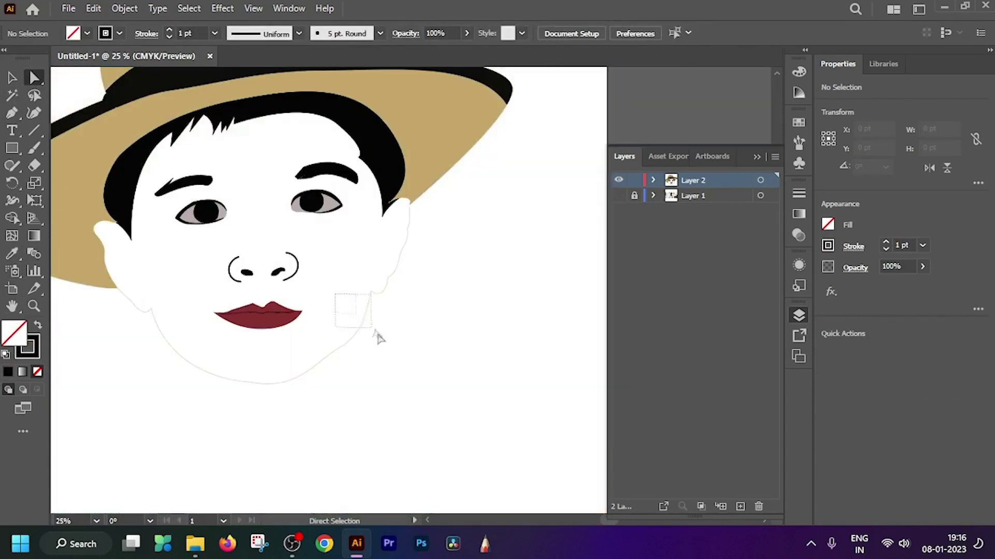
left_click(363, 334)
key("shift+x")
left_click(267, 402)
left_click_drag(266, 402, 405, 447)
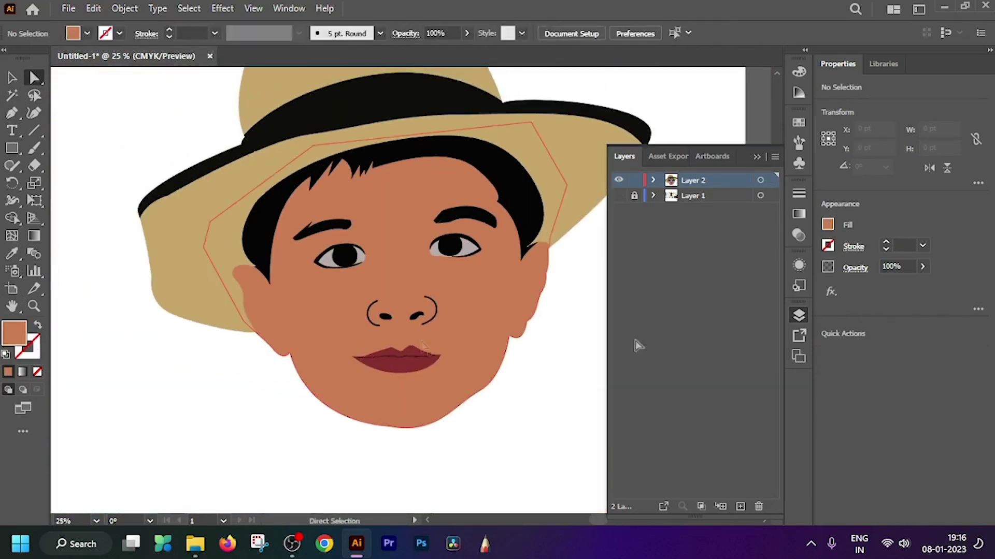
Swap the face outline's fill and stroke, and show the reference photo again.
left_click(509, 288)
key("shift+x")
left_click(618, 195)
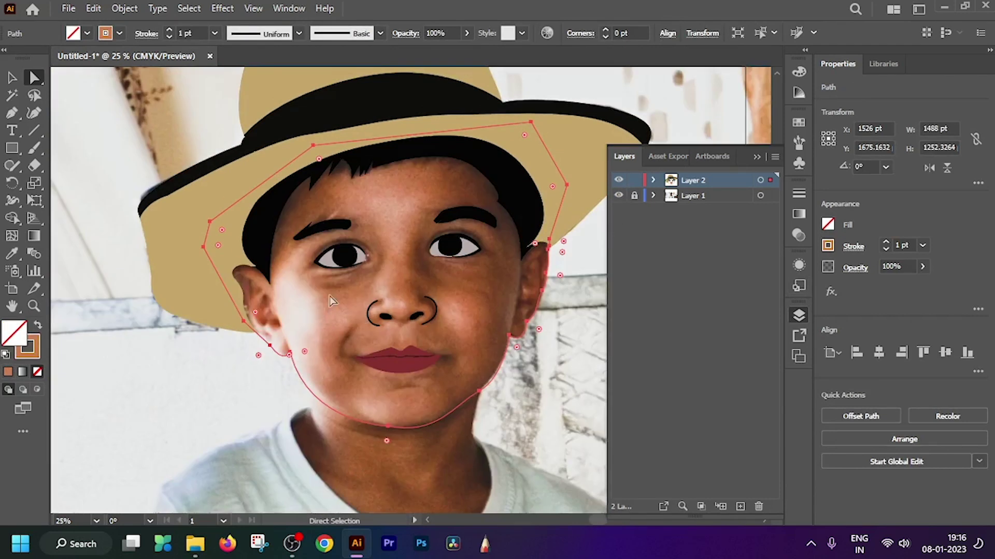
scroll(364, 224, "up", 5, "alt")
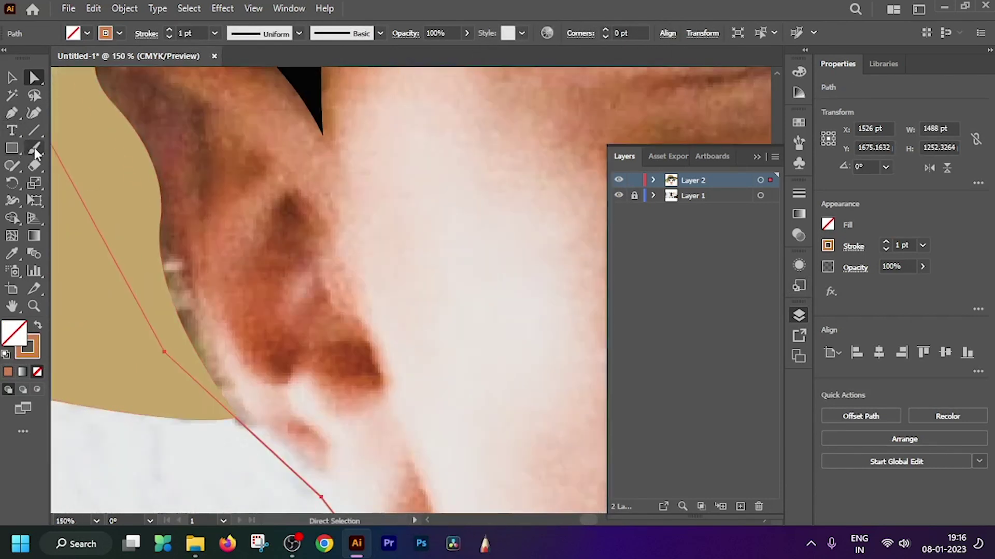
Paint a freehand Paintbrush stroke along the ear's outer rim.
left_click(35, 149)
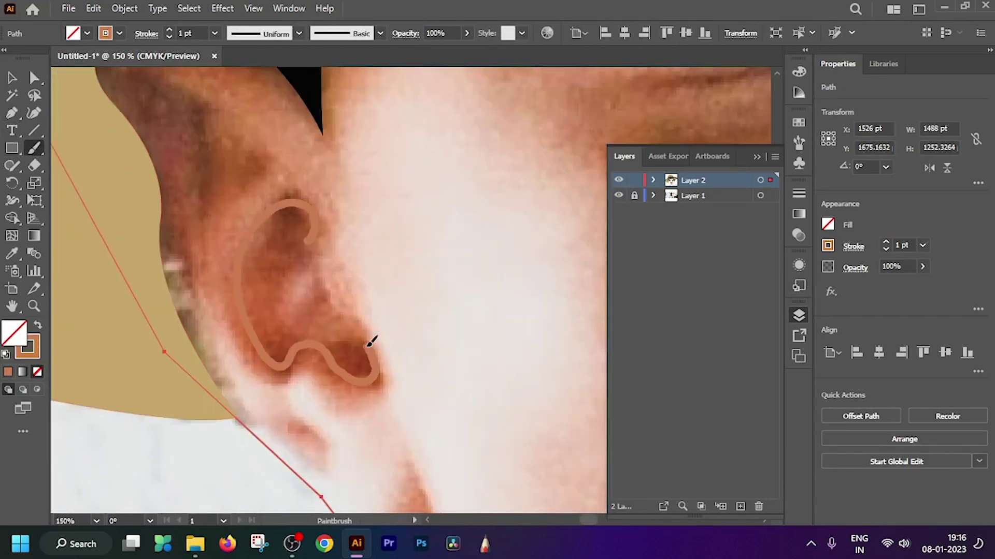
key("ctrl+shift+a")
scroll(394, 282, "down", 3)
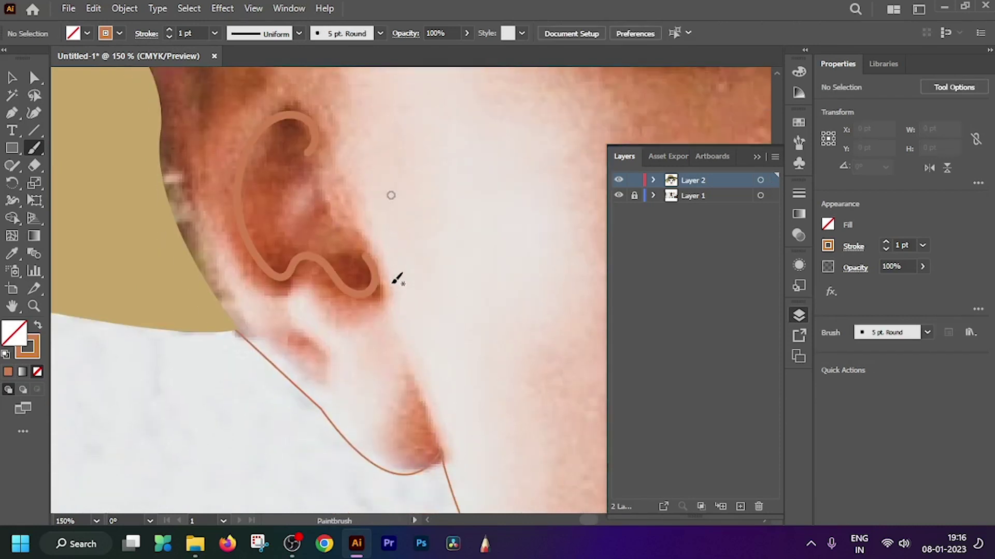
scroll(326, 339, "up", 3)
scroll(321, 173, "left", 3)
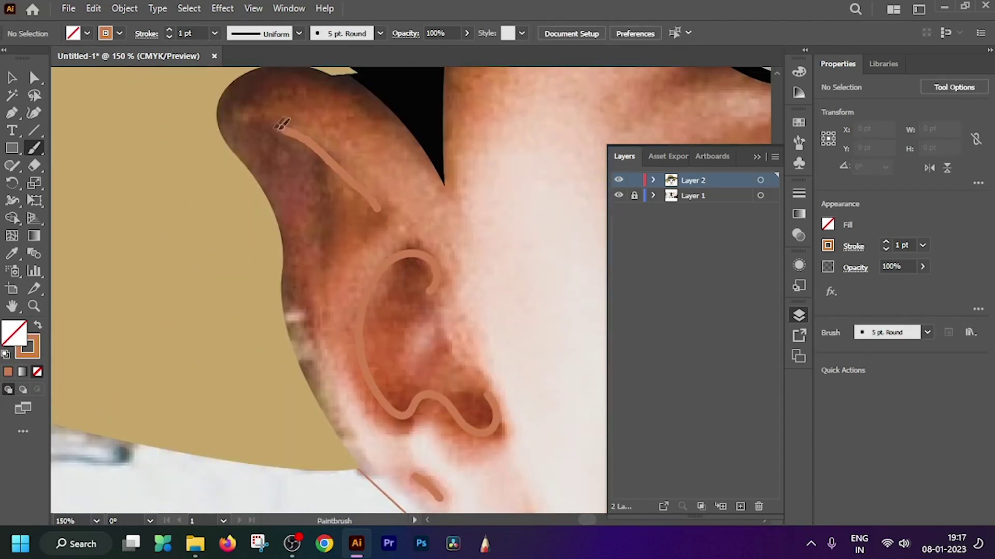
left_click_drag(300, 134, 349, 388)
Bend the top of the ear rim stroke into an arch with Direct Selection.
left_click(34, 78)
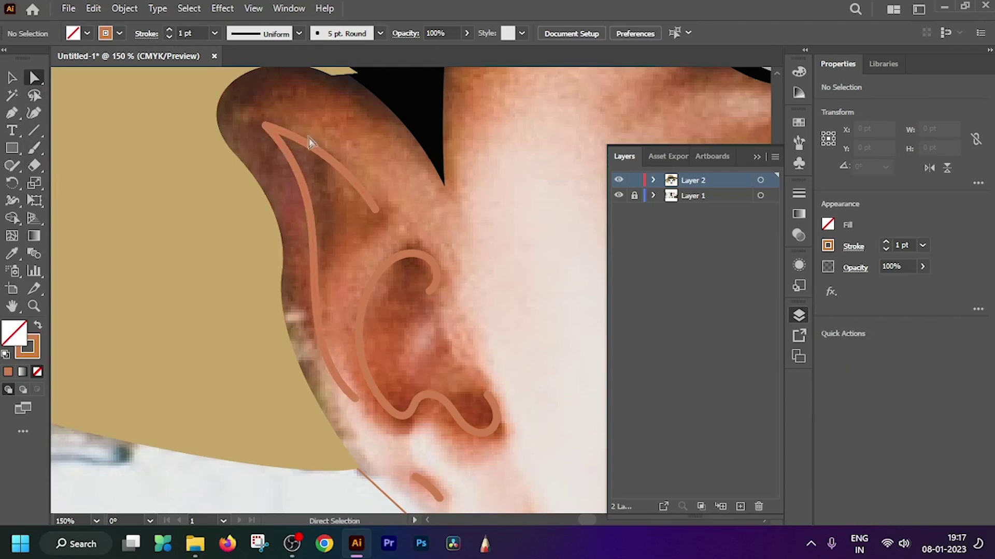
left_click(343, 171)
scroll(310, 154, "up", 2)
left_click_drag(230, 107, 382, 216)
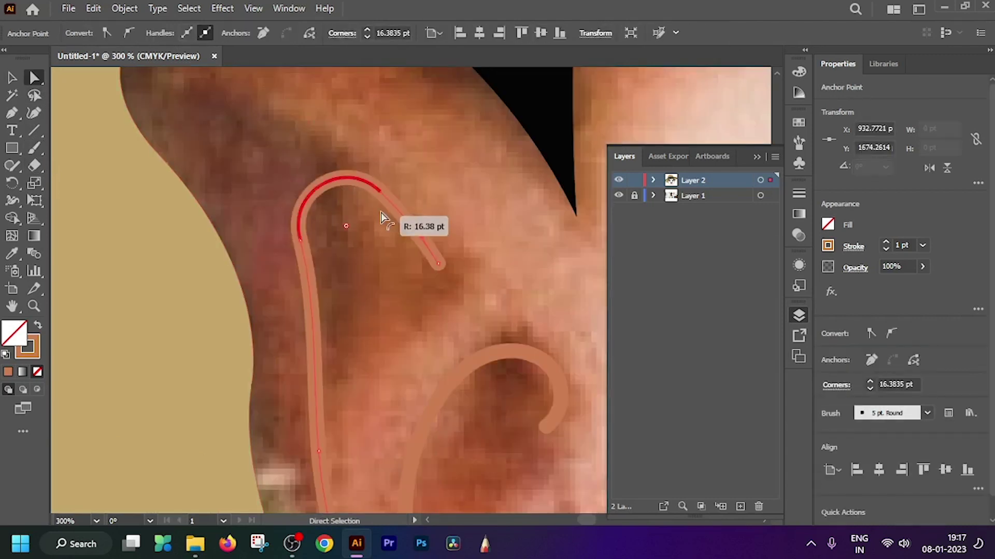
key("ctrl+shift+a")
scroll(302, 215, "down", 3)
scroll(302, 215, "up", 1)
scroll(302, 215, "up", 1)
Give the ear lines the nose's thick black stroke using the Eyedropper.
left_click(300, 213)
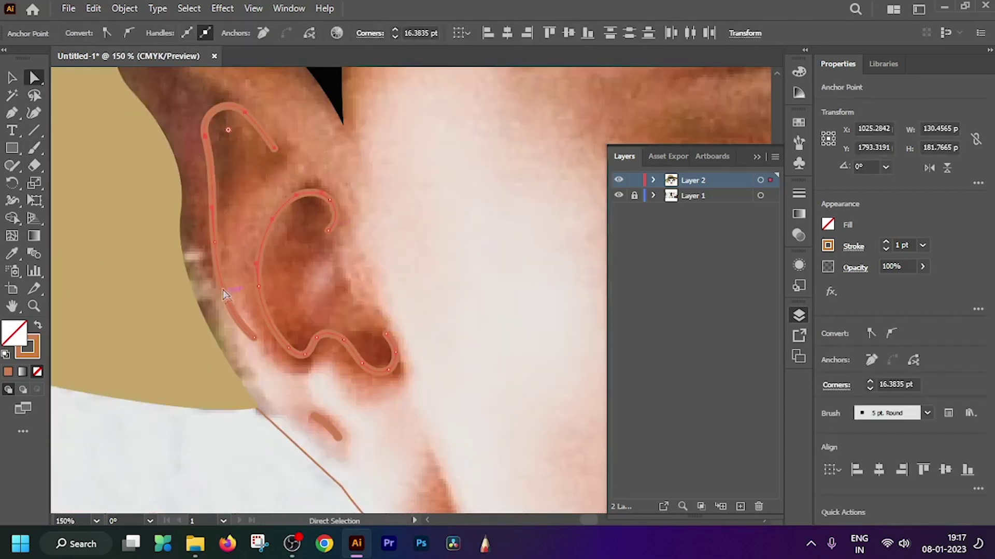
scroll(300, 214, "down", 3)
key("i")
left_click(394, 278)
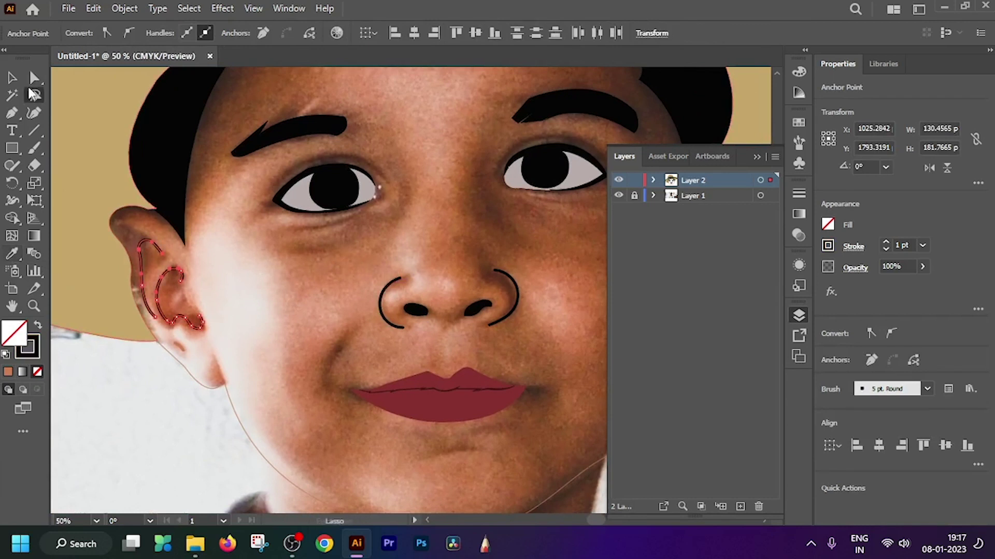
key("a")
scroll(169, 347, "up", 3)
scroll(231, 213, "down", 2)
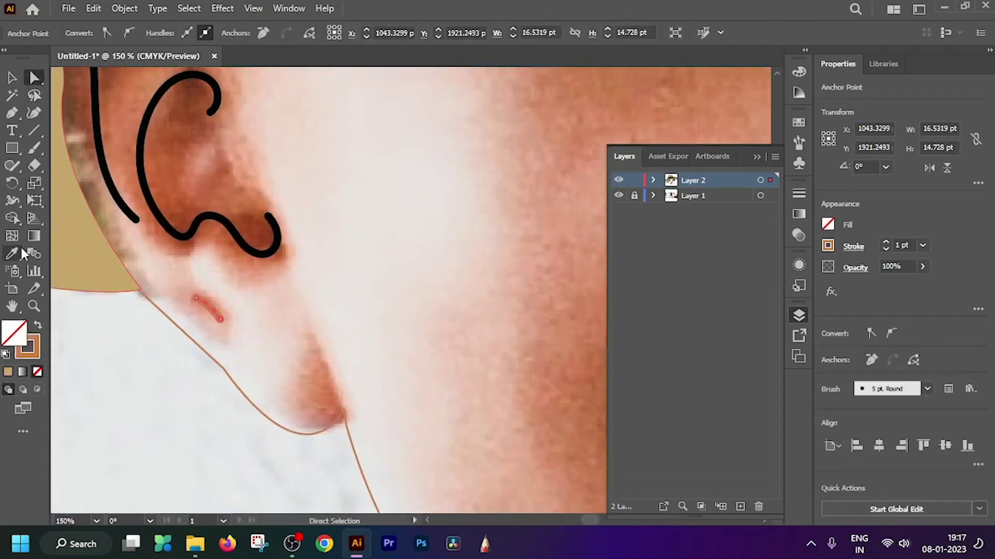
Turn the face outline back into a solid skin fill.
key("v")
scroll(165, 256, "down", 2)
scroll(107, 248, "right", 5)
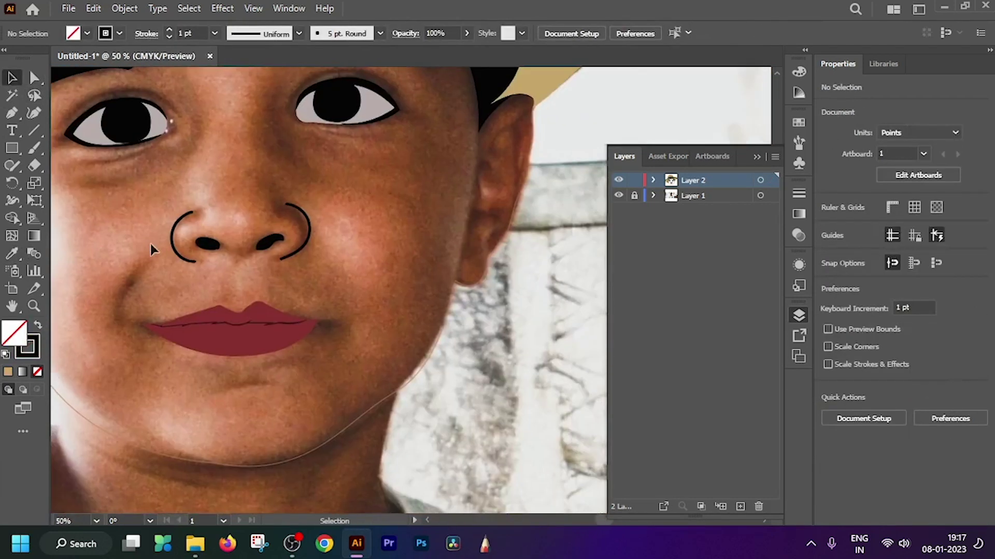
scroll(411, 200, "right", 3)
scroll(266, 211, "up", 2)
scroll(294, 198, "down", 1)
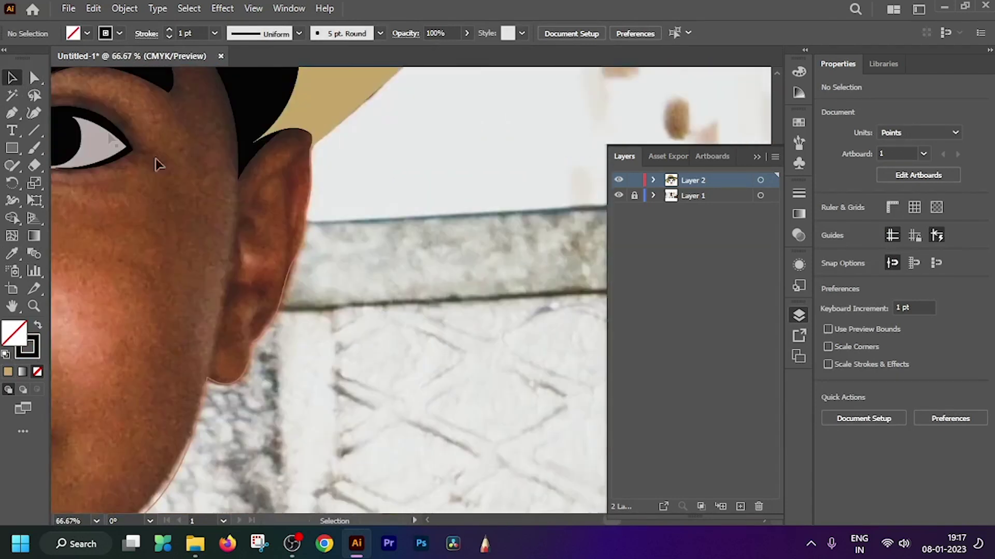
key("b")
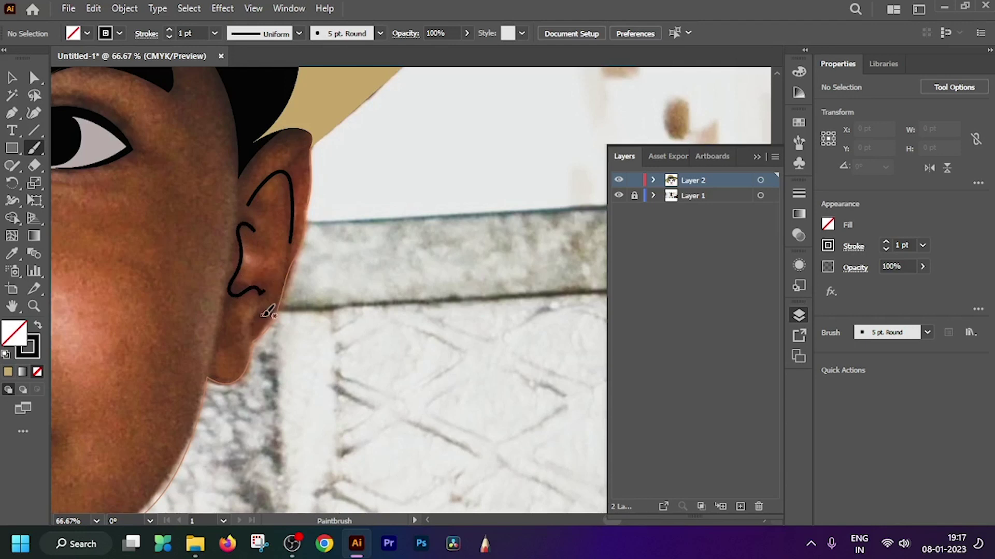
scroll(243, 306, "up", 3)
scroll(262, 376, "down", 4)
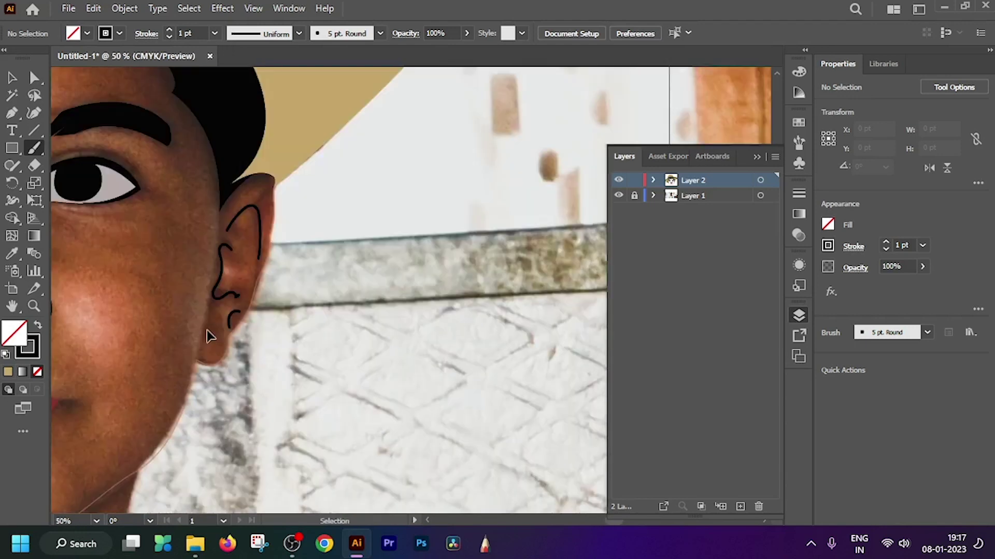
key("v")
left_click(275, 228)
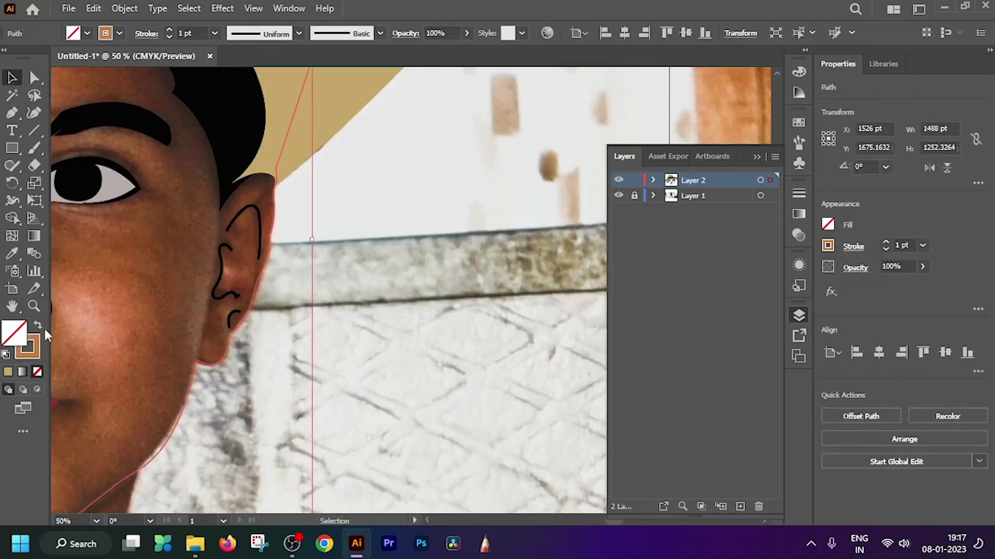
key("shift+x")
left_click(336, 284)
Tidy the end of the right ear's curl stroke by moving an anchor point.
scroll(353, 285, "down", 2)
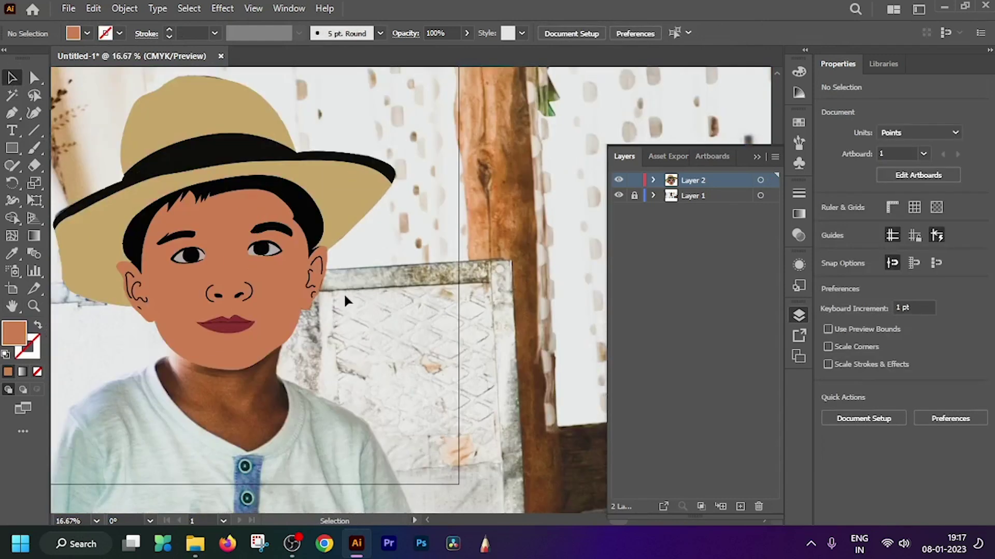
scroll(344, 293, "up", 5)
scroll(352, 282, "up", 2)
left_click(223, 237)
key("a")
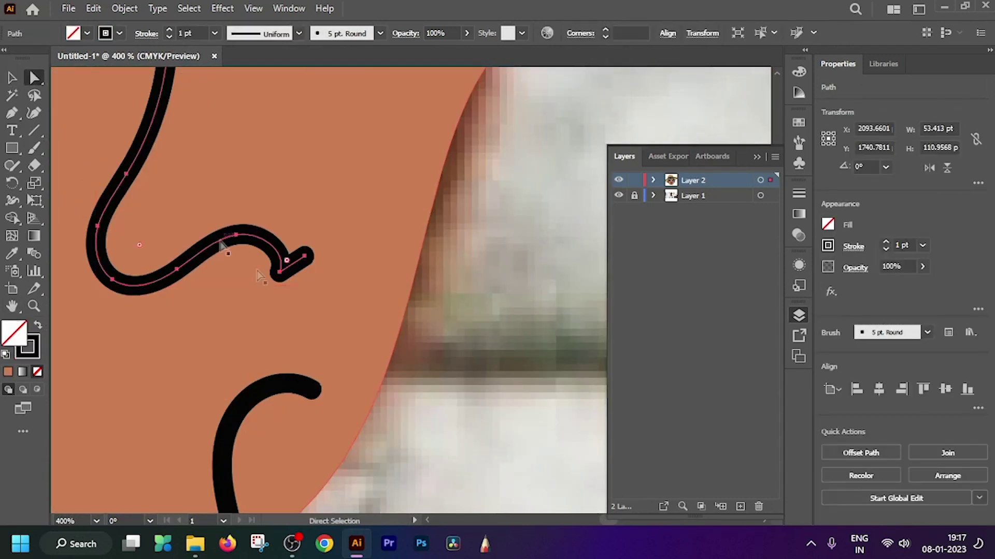
left_click_drag(282, 275, 304, 262)
left_click(340, 295)
scroll(362, 311, "down", 5)
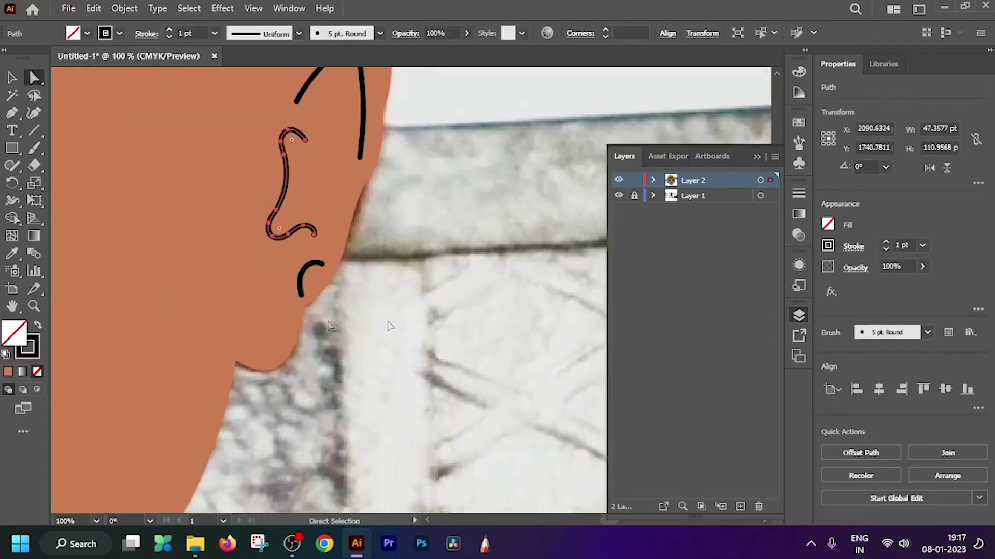
scroll(443, 334, "down", 3)
scroll(269, 328, "down", 1)
scroll(273, 324, "down", 2)
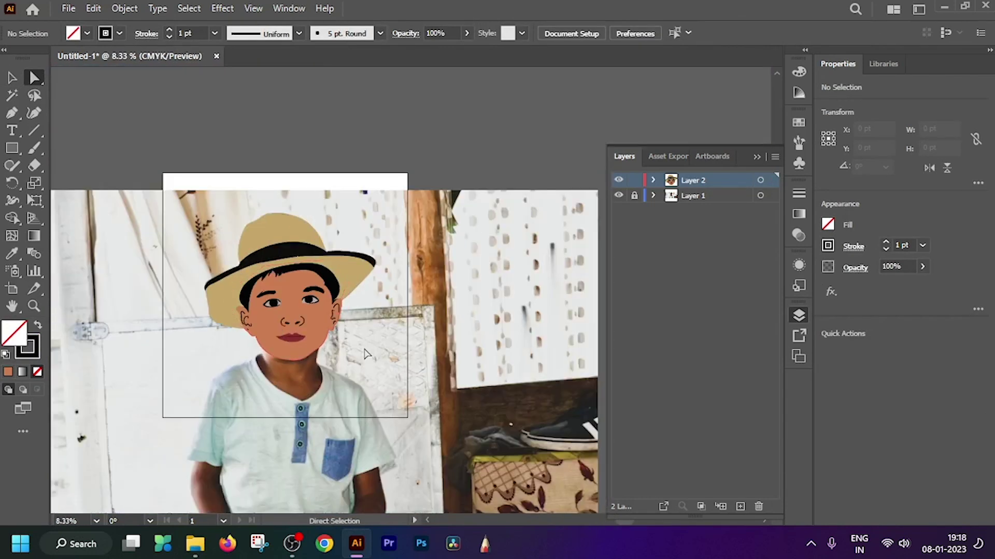
Hide the reference photo layer, duplicate Layer 2, and hide the original Layer 2.
left_click(619, 196)
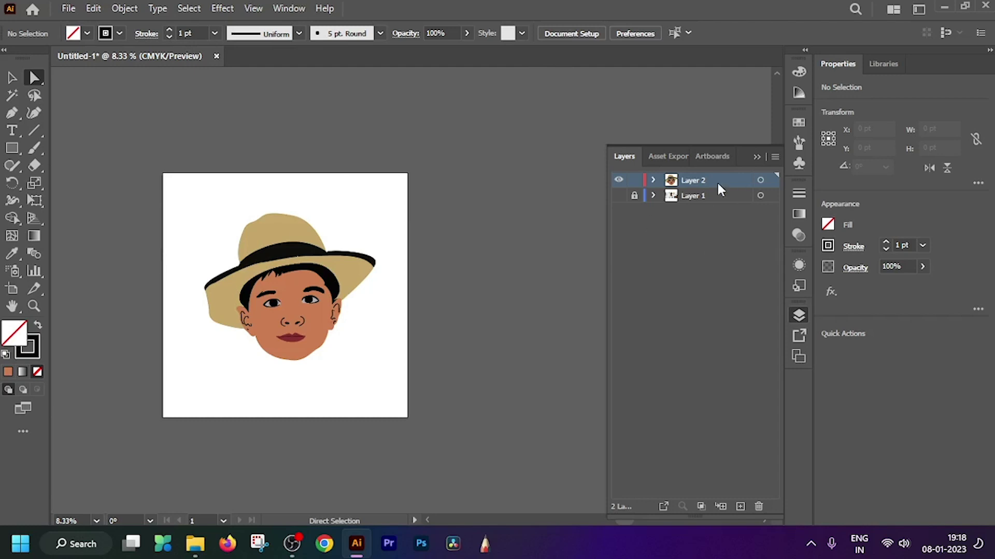
left_click_drag(718, 185, 740, 506)
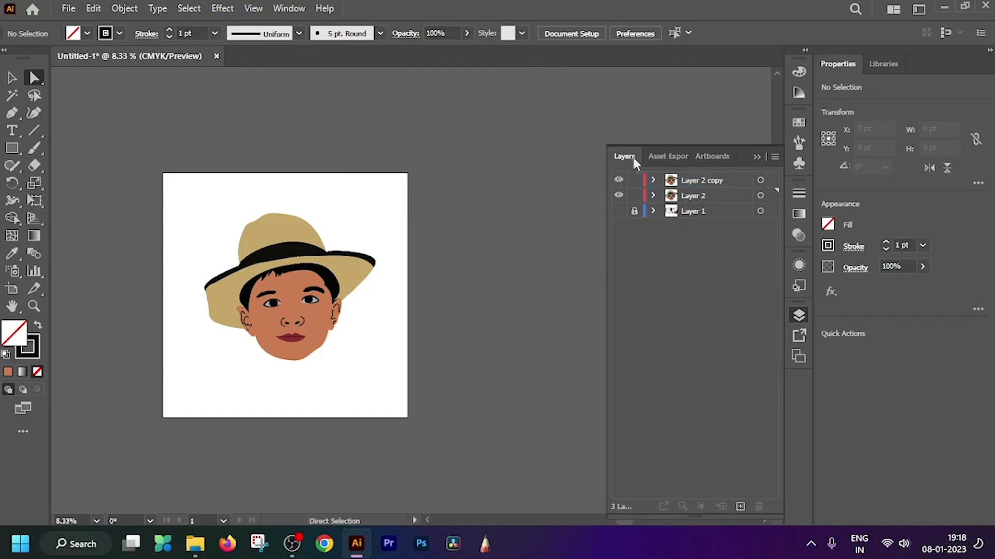
left_click(706, 182)
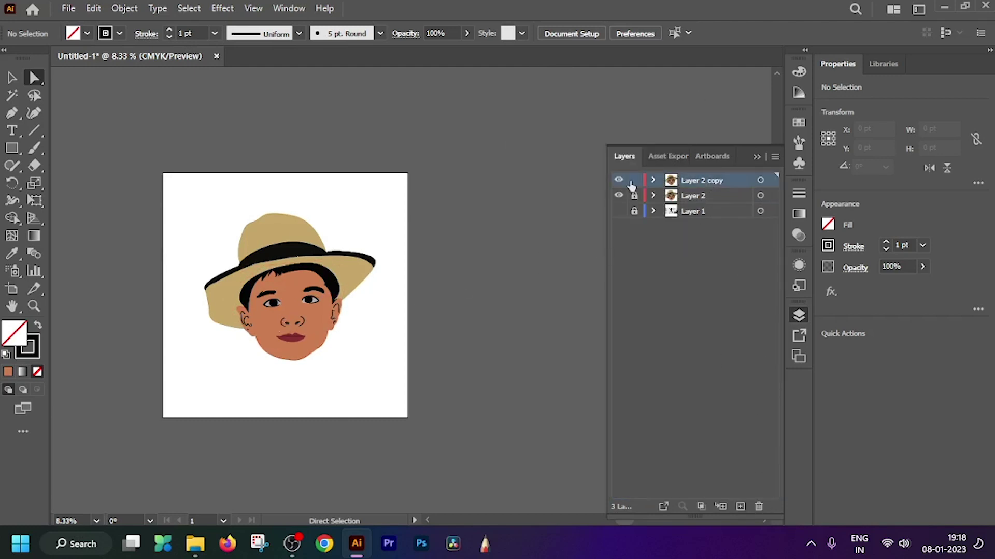
left_click(619, 196)
Group all the portrait pieces and scale the group up to fill the artboard.
key("v")
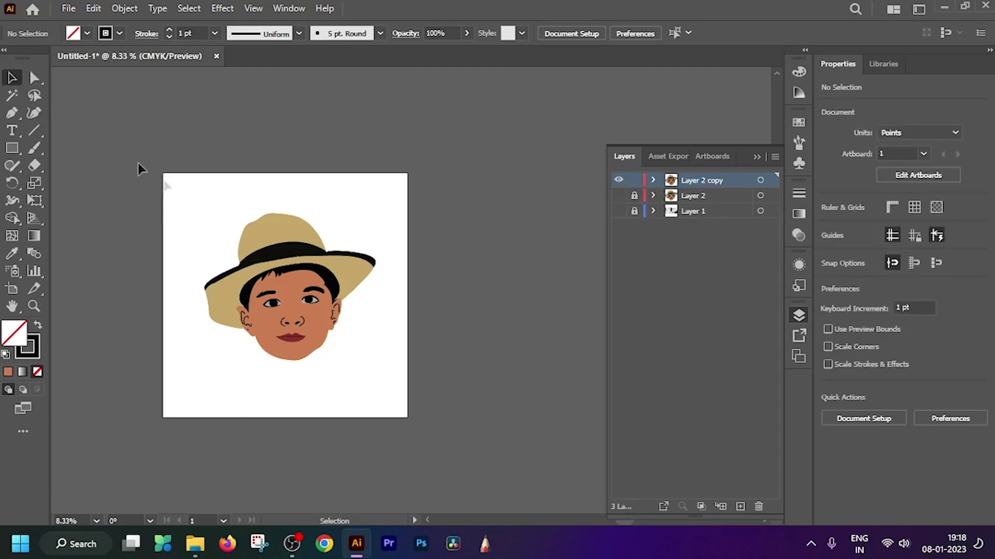
left_click_drag(109, 159, 466, 440)
right_click(290, 306)
left_click(373, 310)
left_click_drag(375, 286, 408, 287)
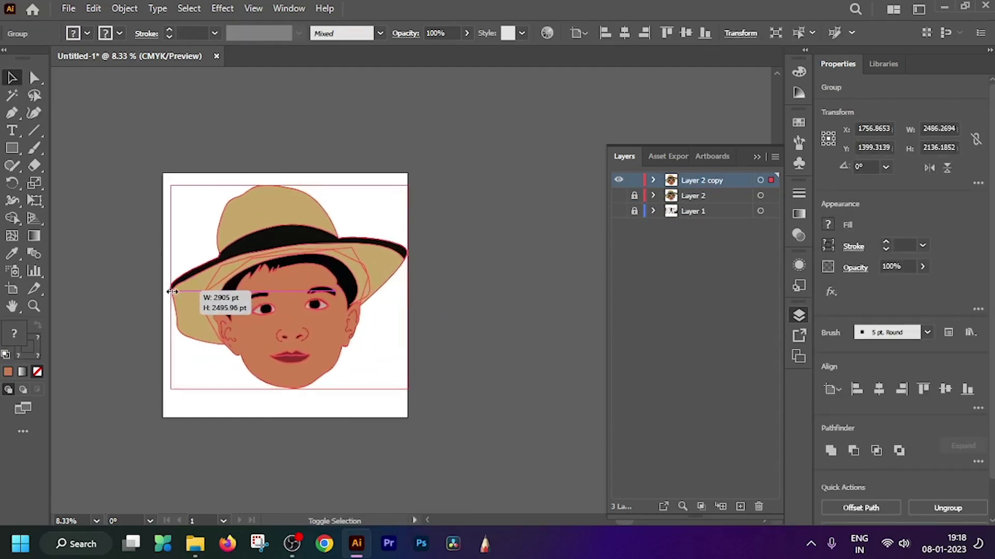
left_click_drag(206, 286, 166, 286)
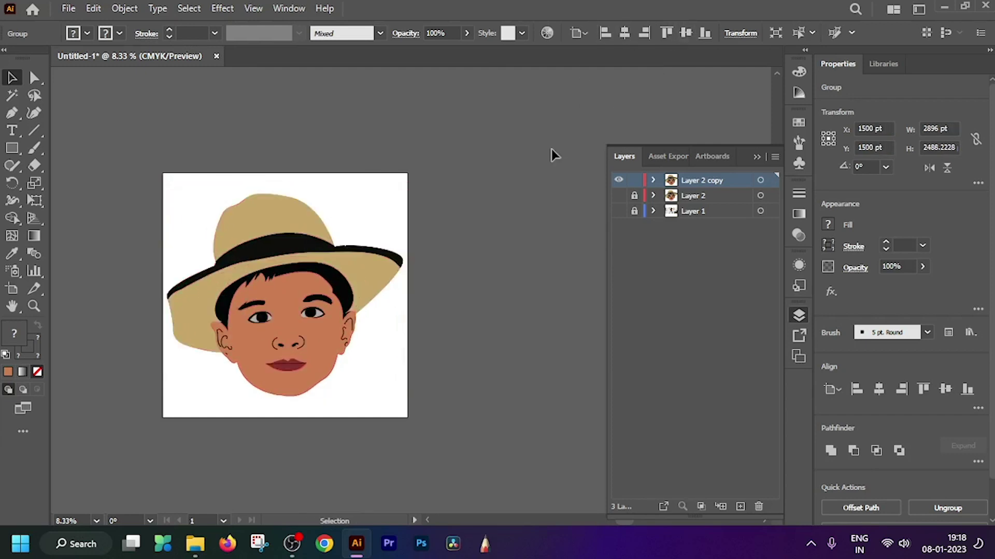
left_click(553, 153)
left_click(68, 9)
left_click(376, 345)
type("design 03")
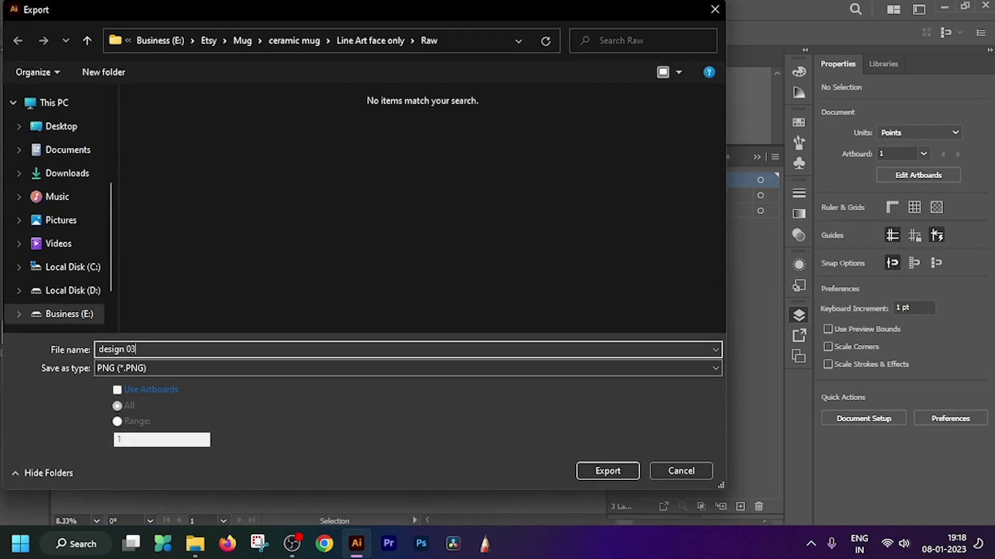
Confirm the export as 'design 03' PNG in the Raw folder.
key("Return")
key("Return")
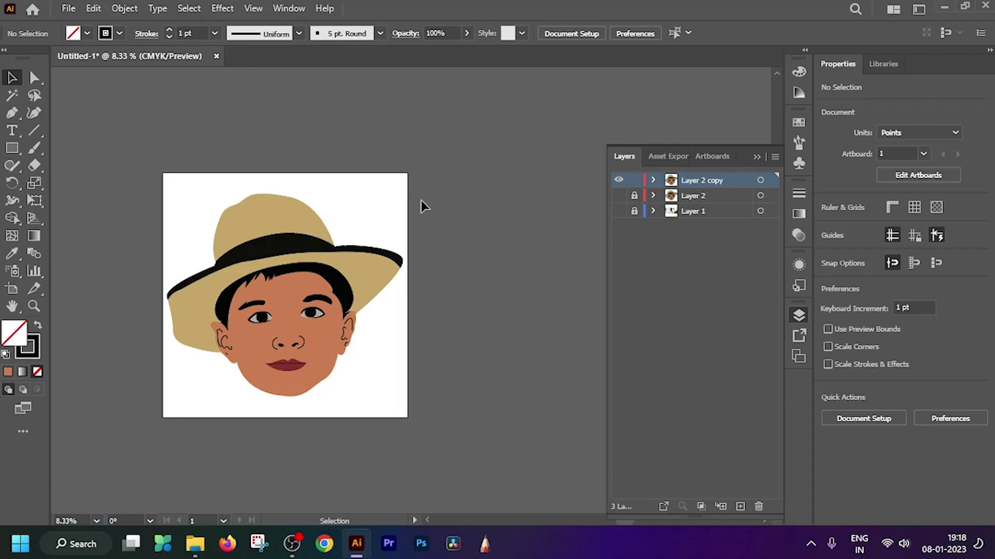
Switch to the OBS Studio window from the taskbar.
left_click(292, 544)
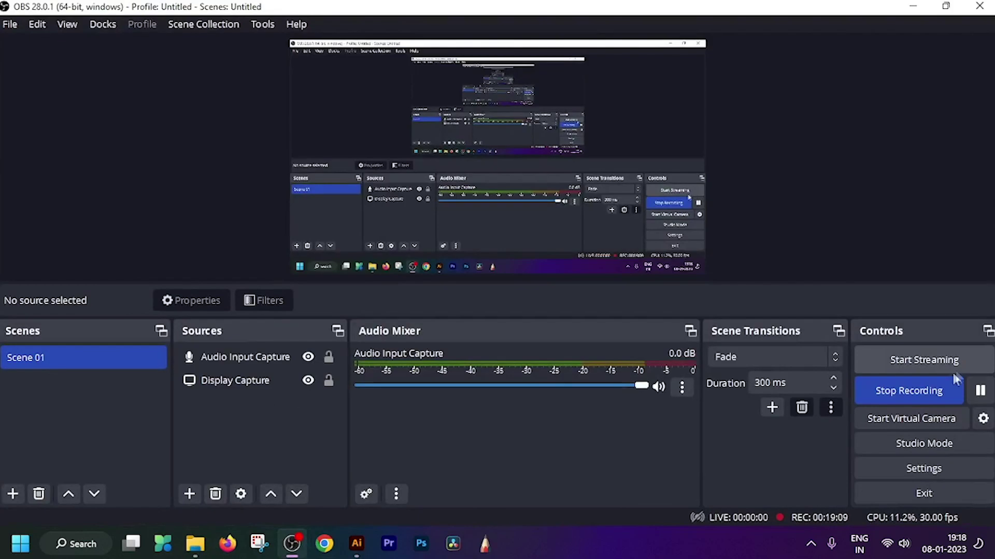